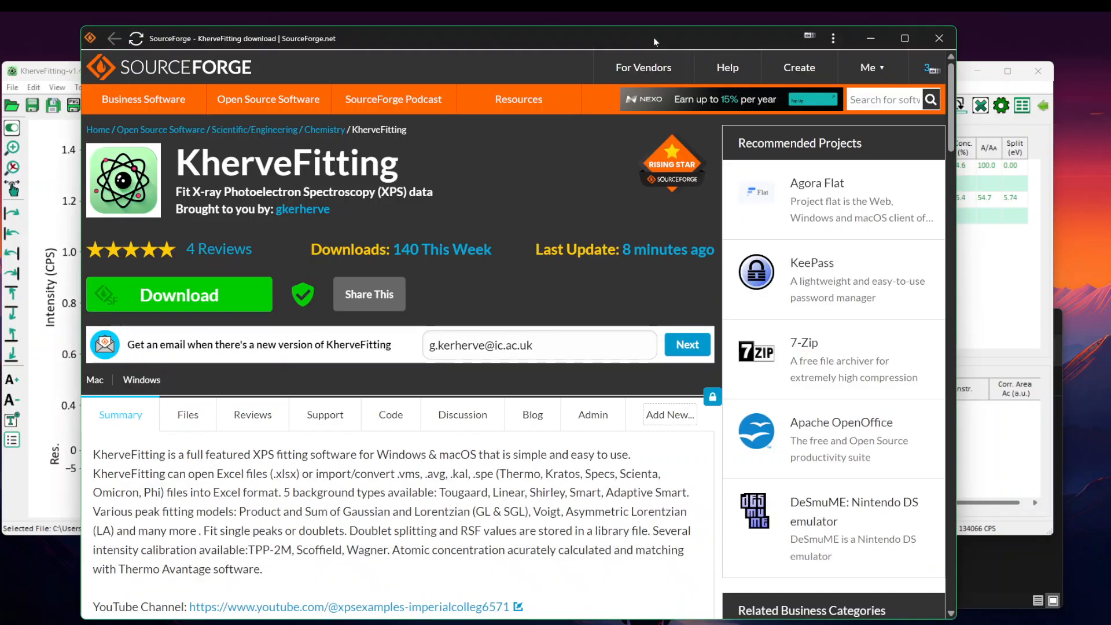
- Browse the KherveFitting project files on SourceForge and go into the beta versions folder
left_click(654, 38)
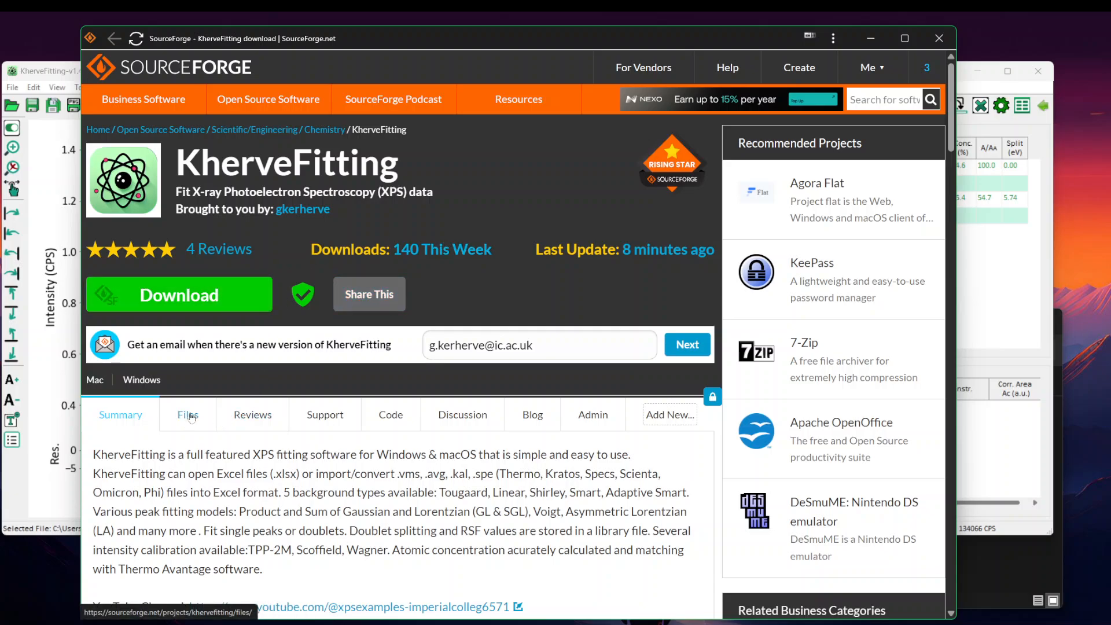
left_click(192, 417)
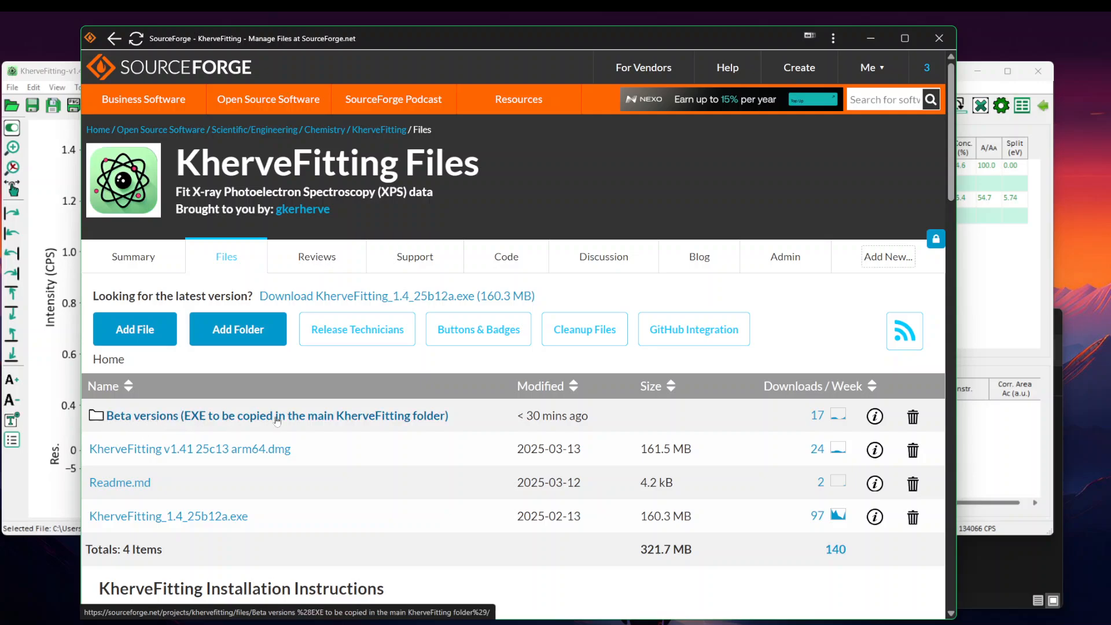
left_click(200, 416)
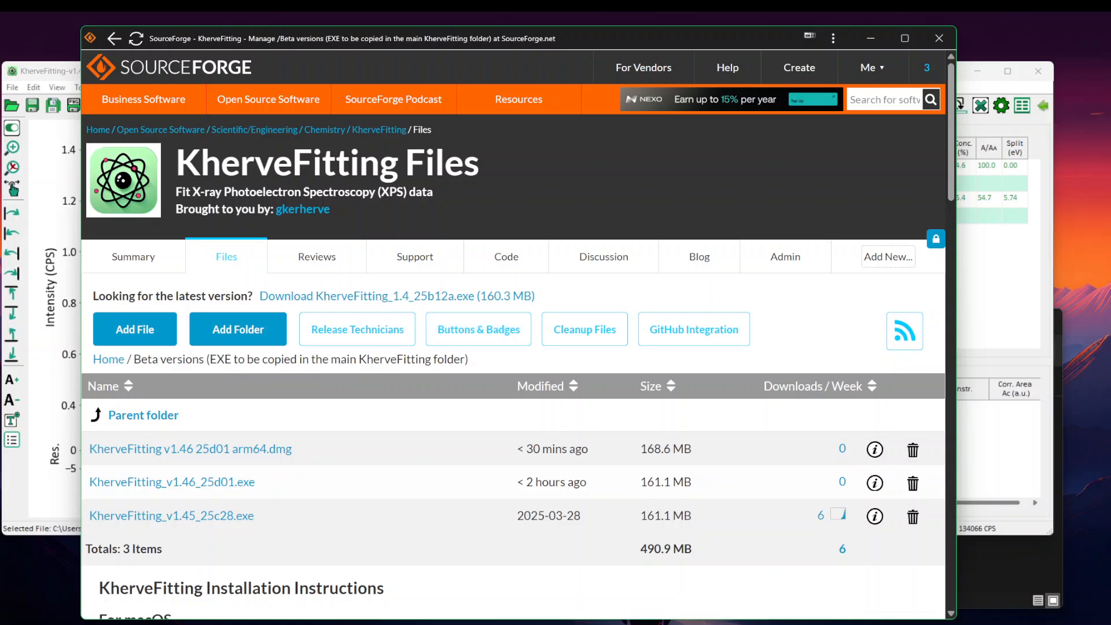
- Switch to KherveFitting and view the list of core-level sheets, keeping Ti2p1 selected
left_click_drag(755, 40, 730, 11)
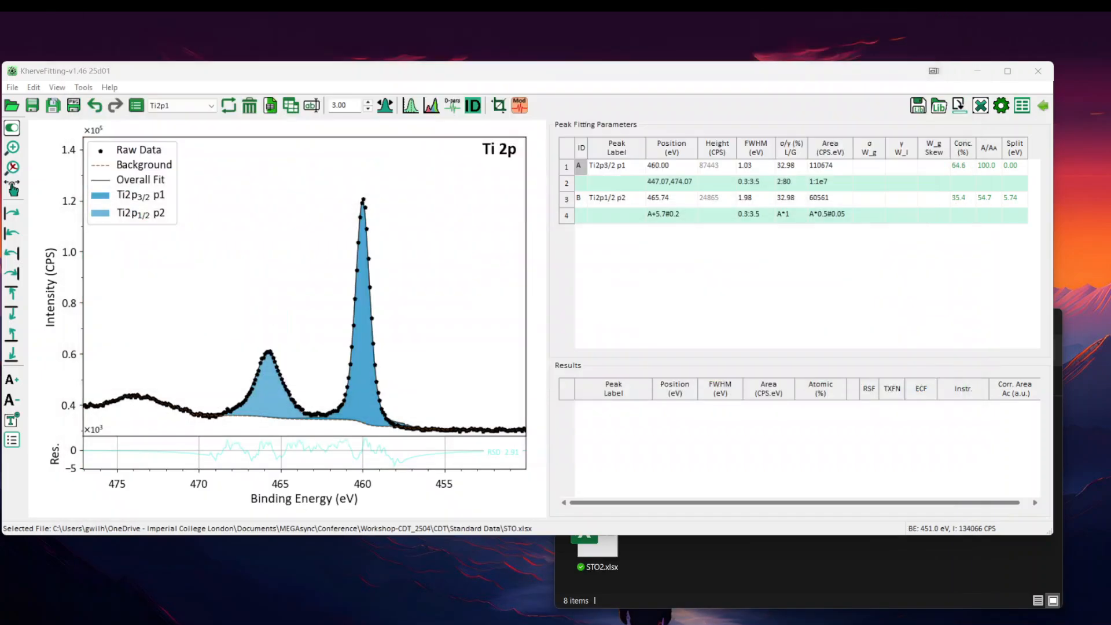
left_click(710, 83)
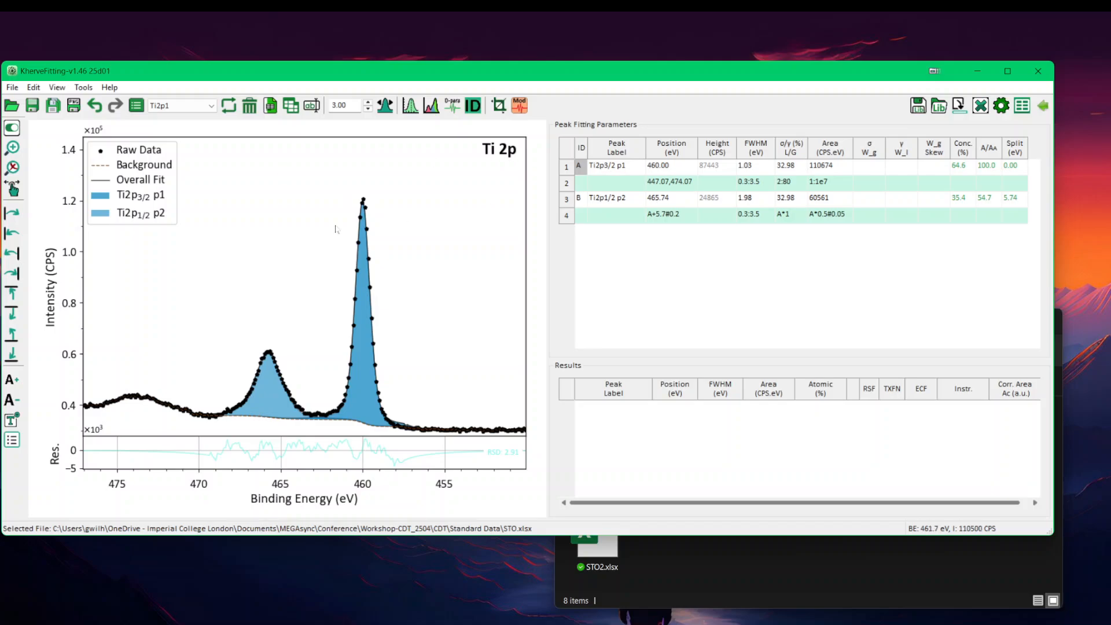
left_click(193, 106)
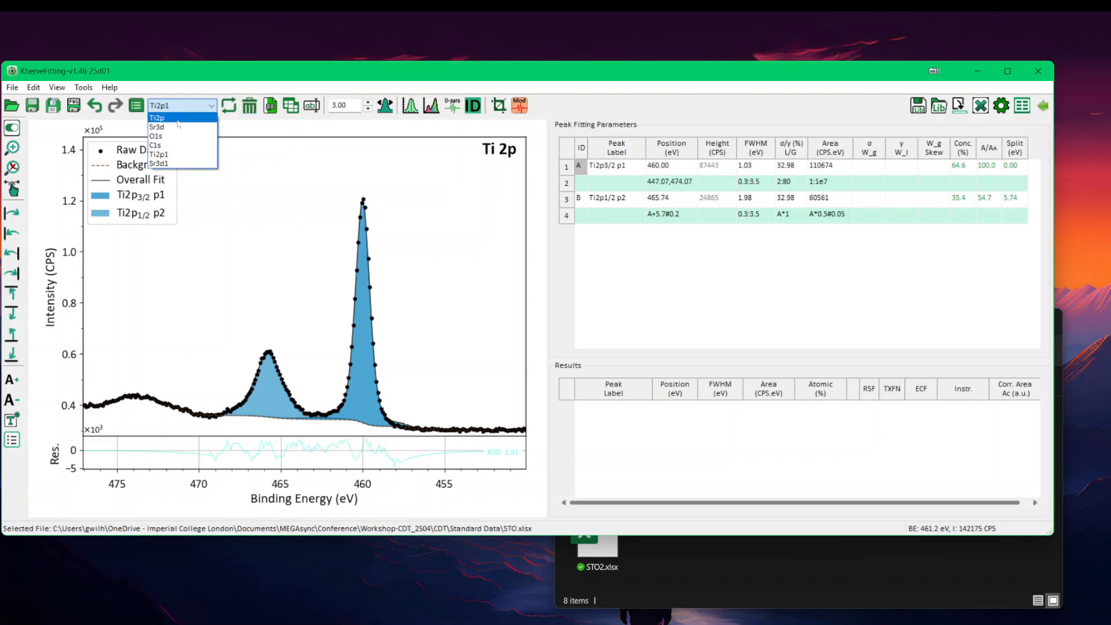
left_click(184, 93)
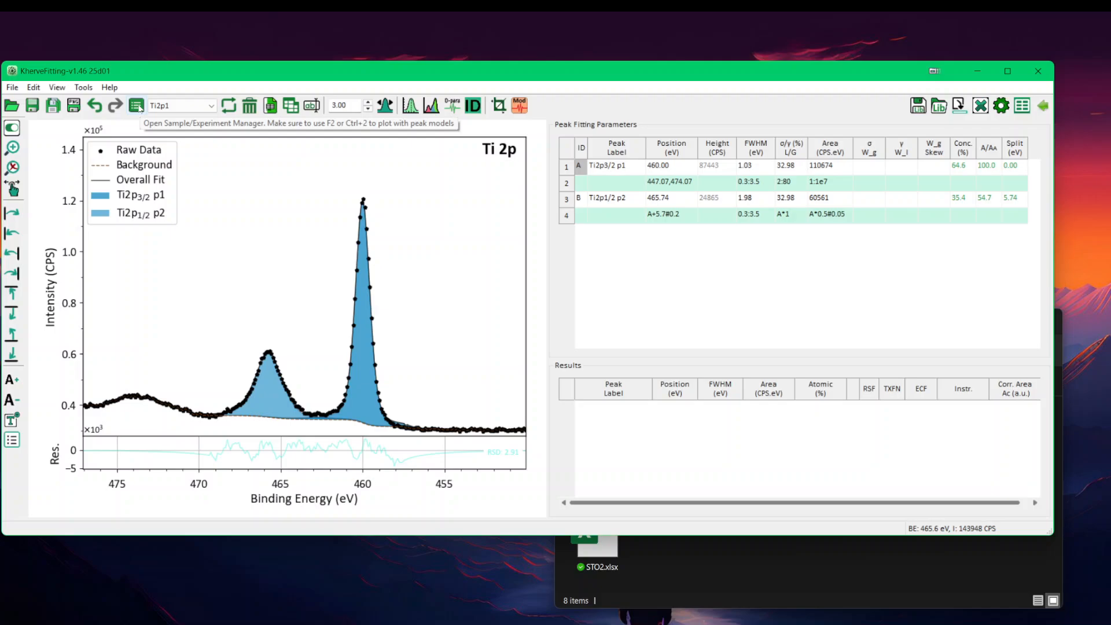
- View the Sample/Experiment Manager as a full grid and collapsed to its tool strip over the results area, and close it
left_click(137, 107)
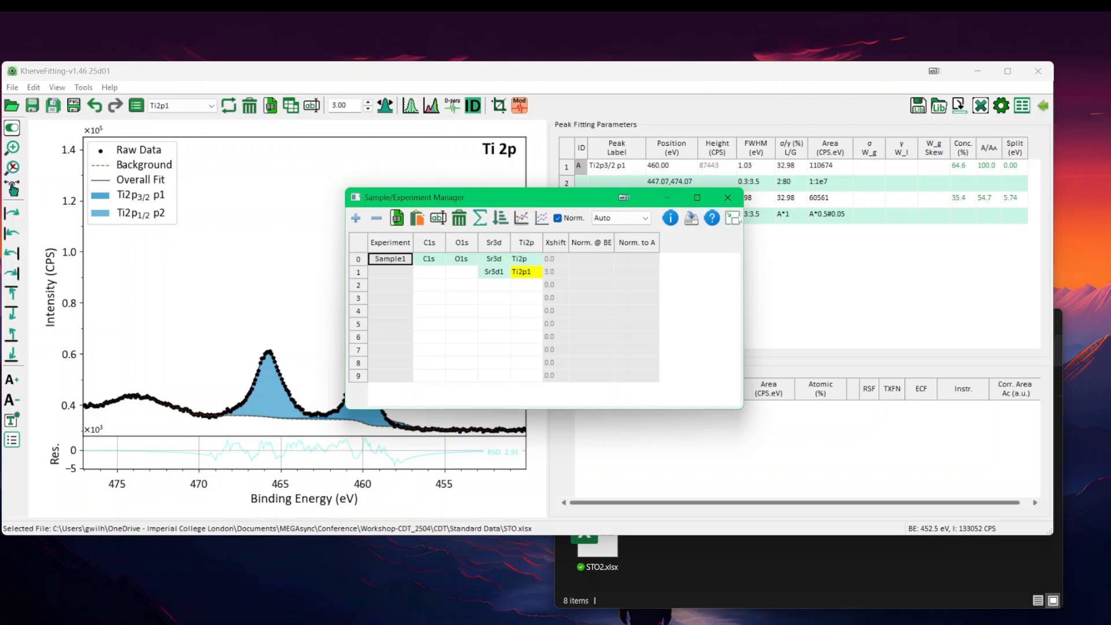
left_click(727, 198)
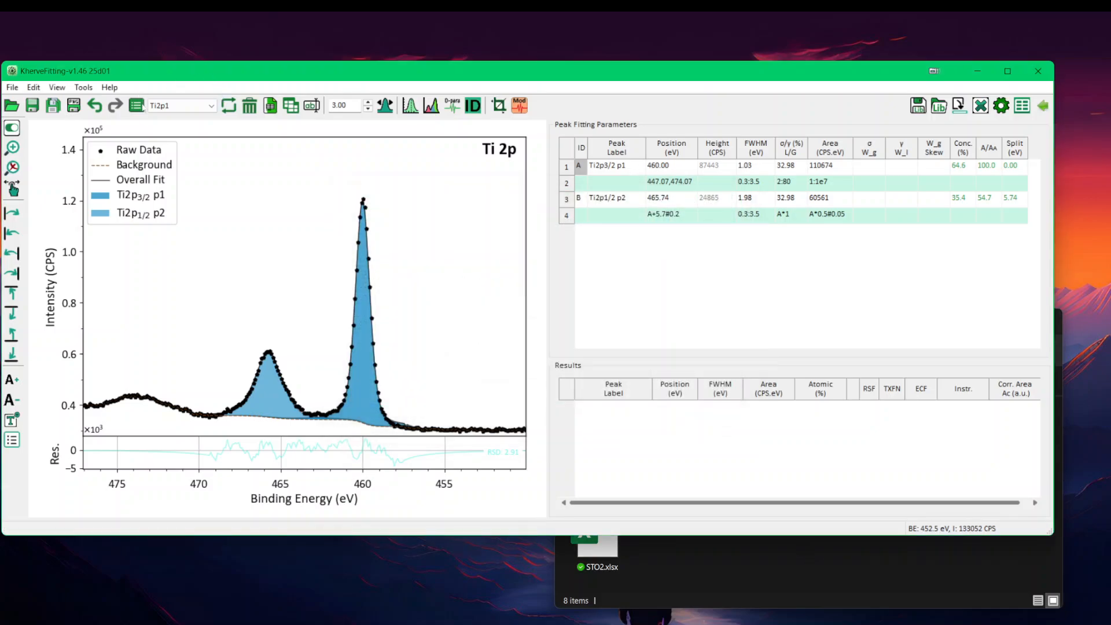
left_click(136, 106)
left_click(735, 218)
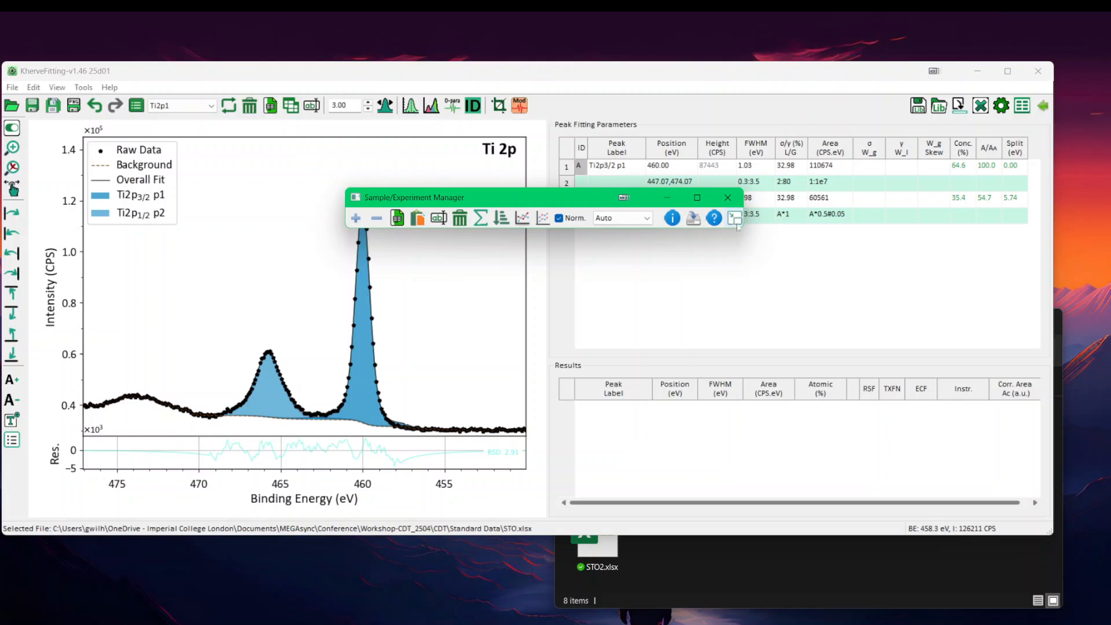
left_click_drag(571, 199, 836, 443)
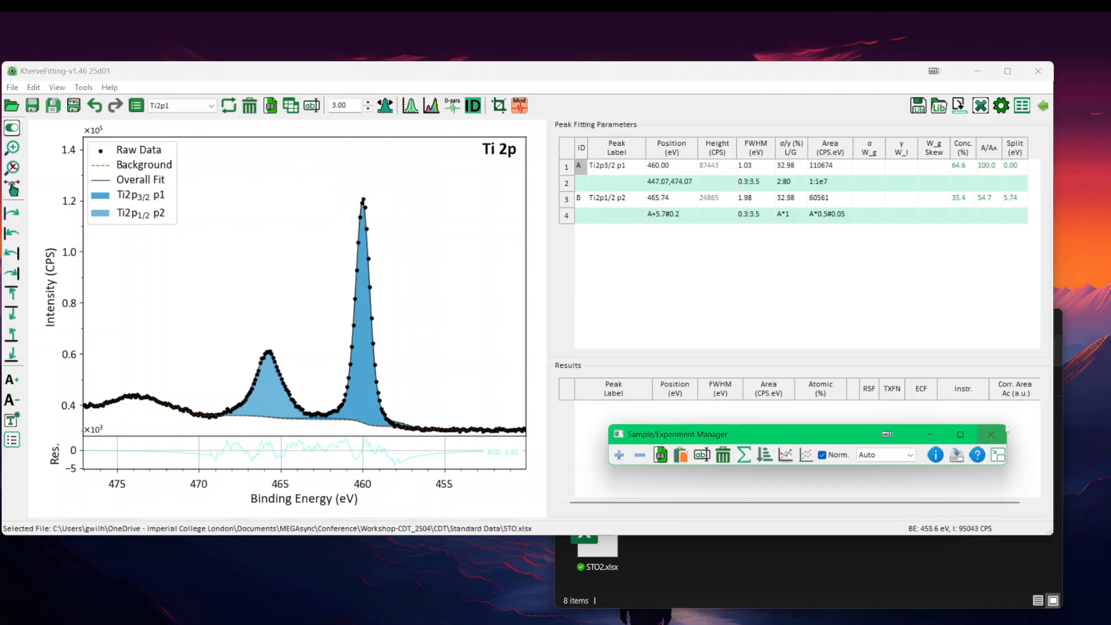
left_click(995, 434)
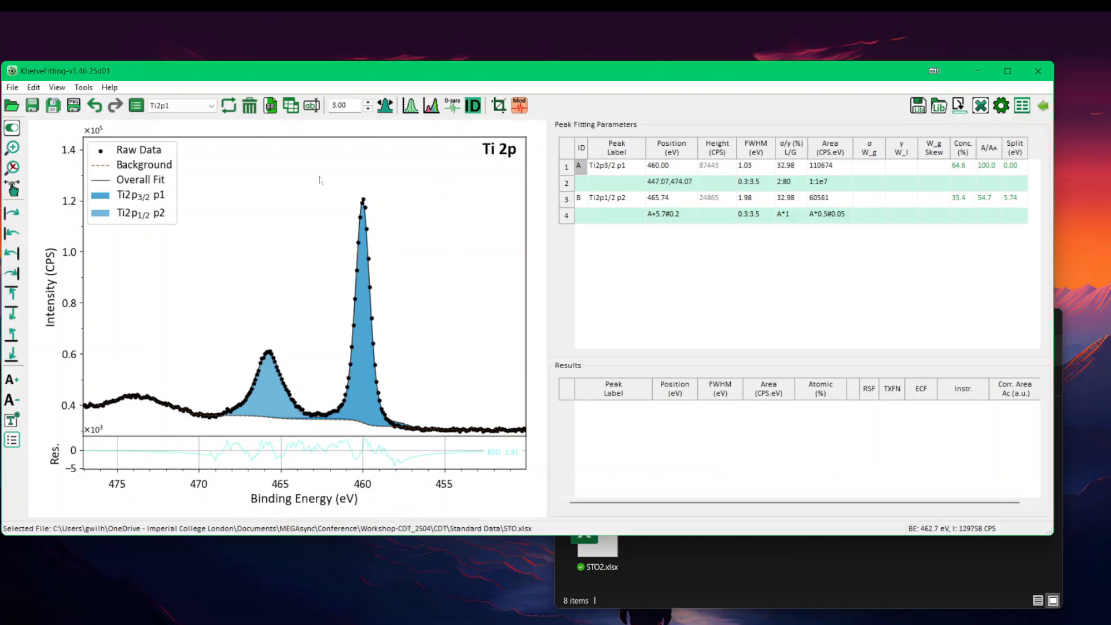
- Refresh the list of sheets in the workbook and dismiss the confirmation
left_click(228, 106)
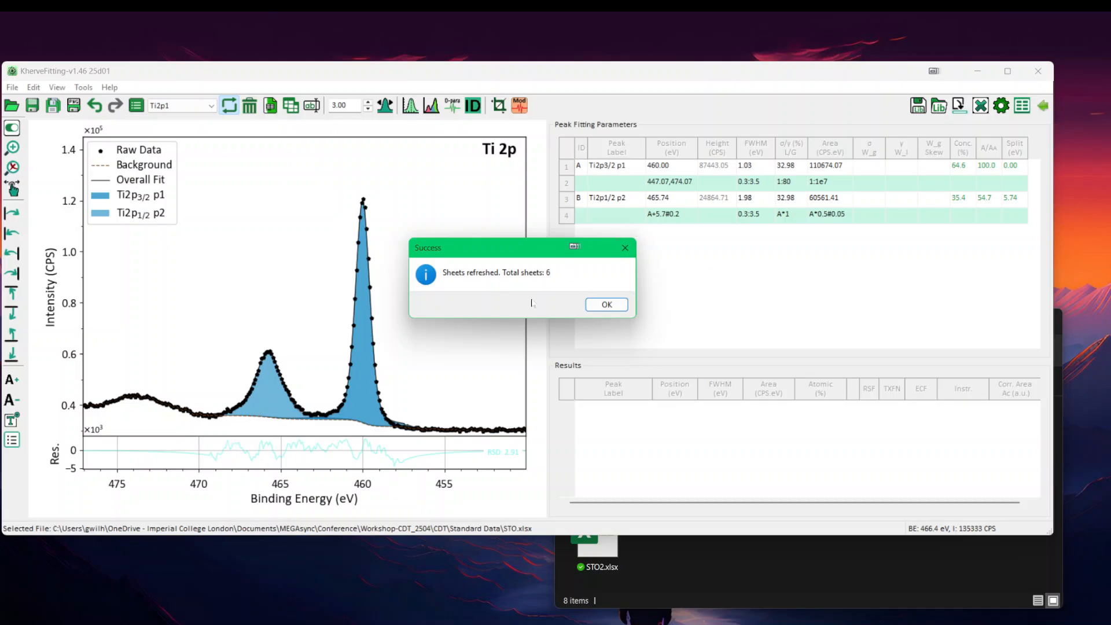
left_click(612, 307)
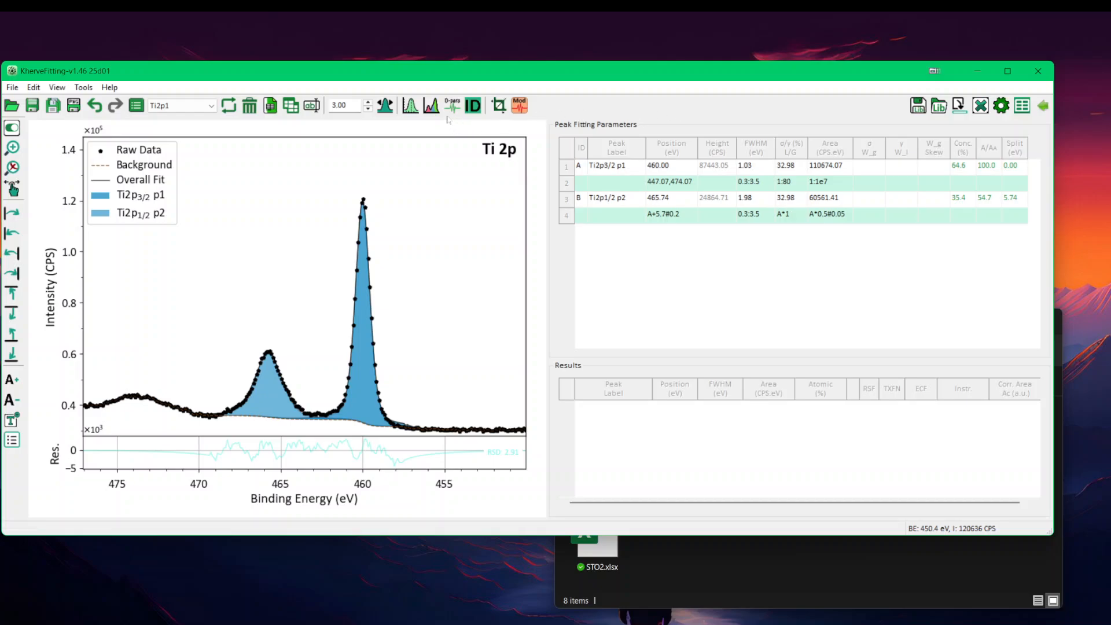
- Bring up the peak fitting settings beside the plot, with SGL (Area) as the fitting model and least_squares as the method
left_click(431, 106)
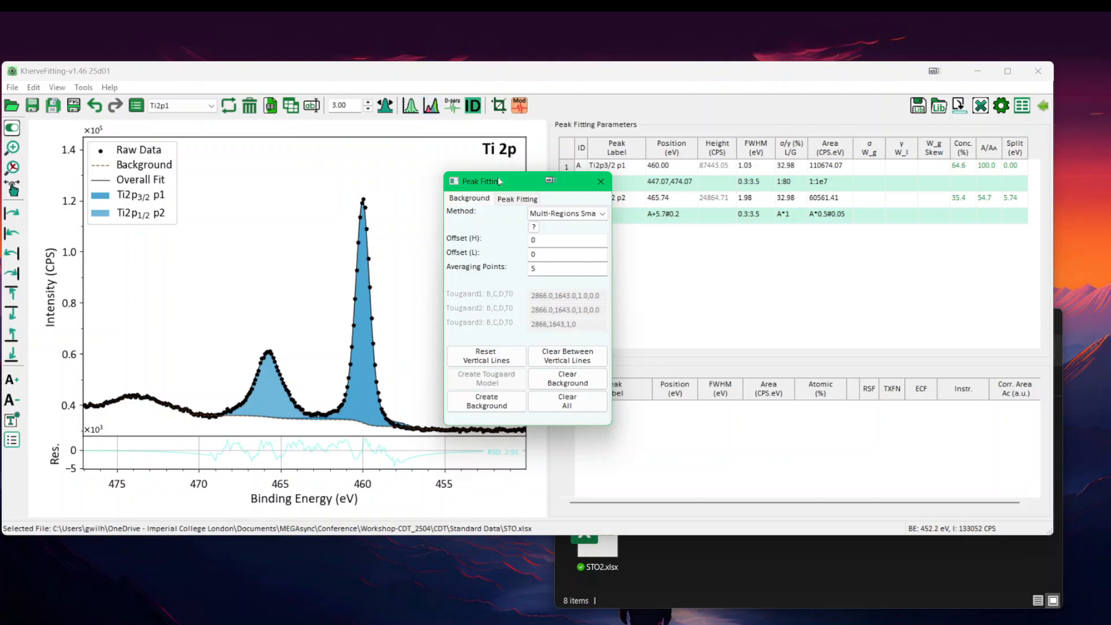
left_click_drag(497, 177, 656, 289)
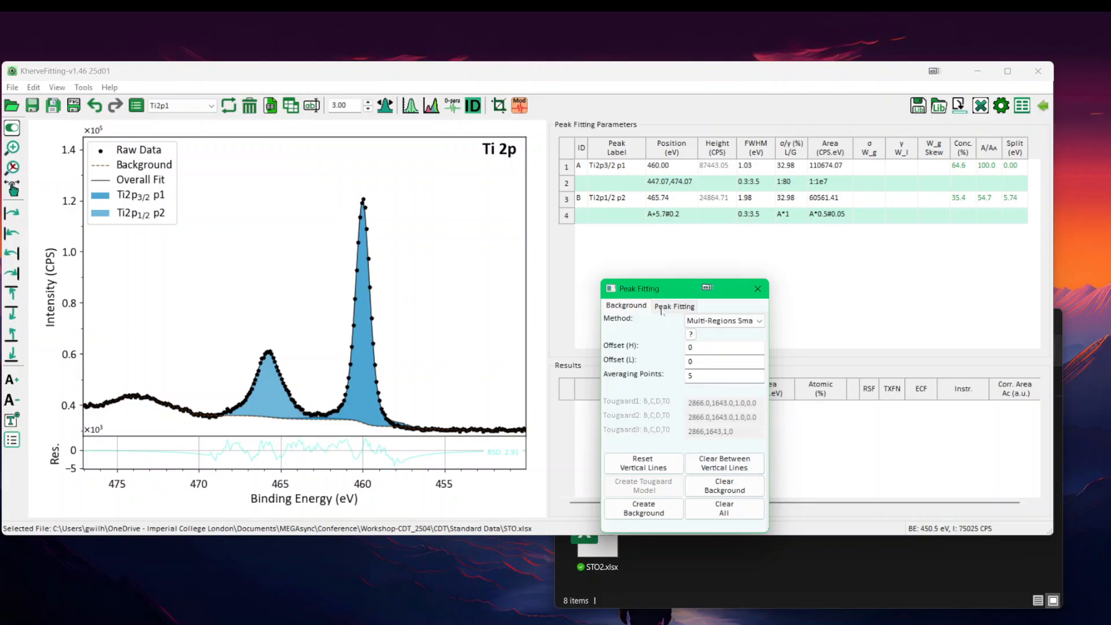
left_click(674, 306)
left_click(723, 321)
left_click(717, 350)
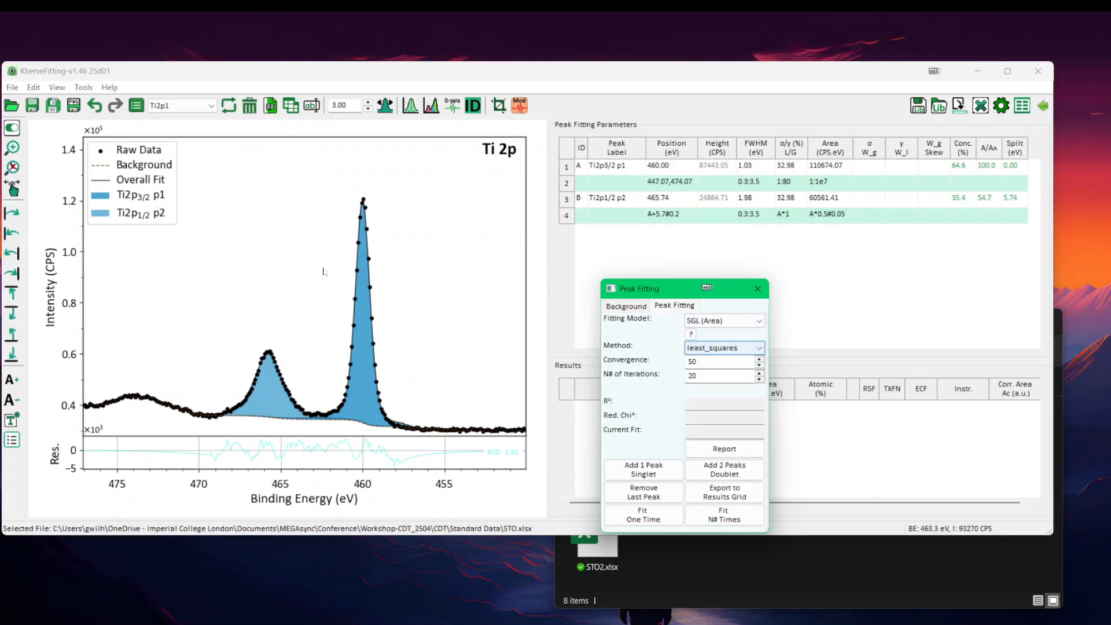
- Add a second Ti2p doublet and place its 3/2 peak C at about 462.5 eV with a height of about 36,650 CPS
left_click(744, 472)
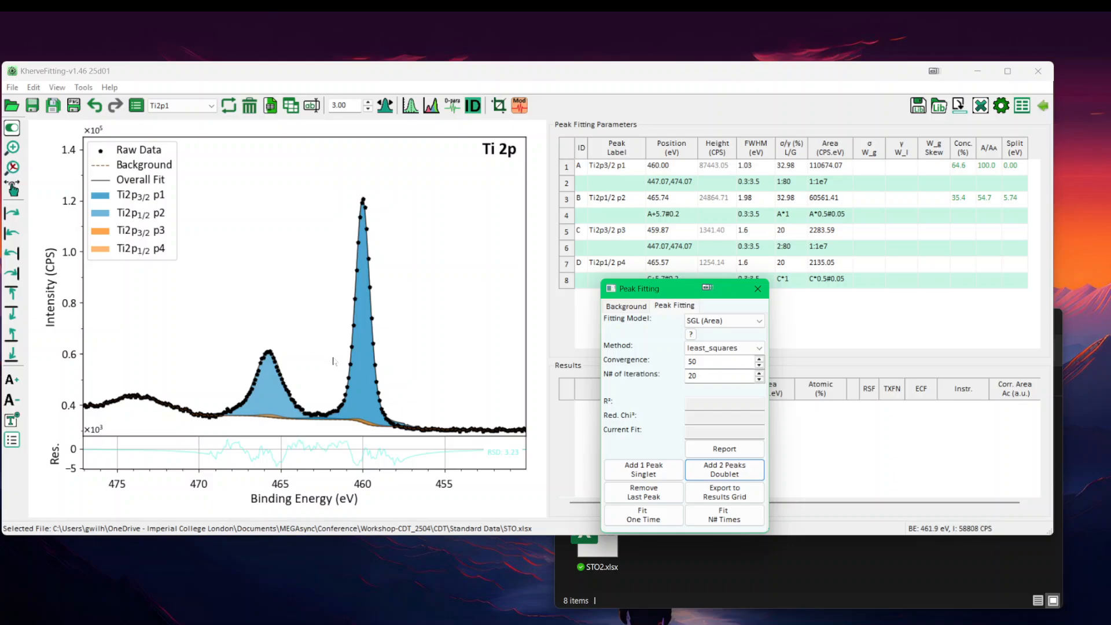
left_click(341, 322)
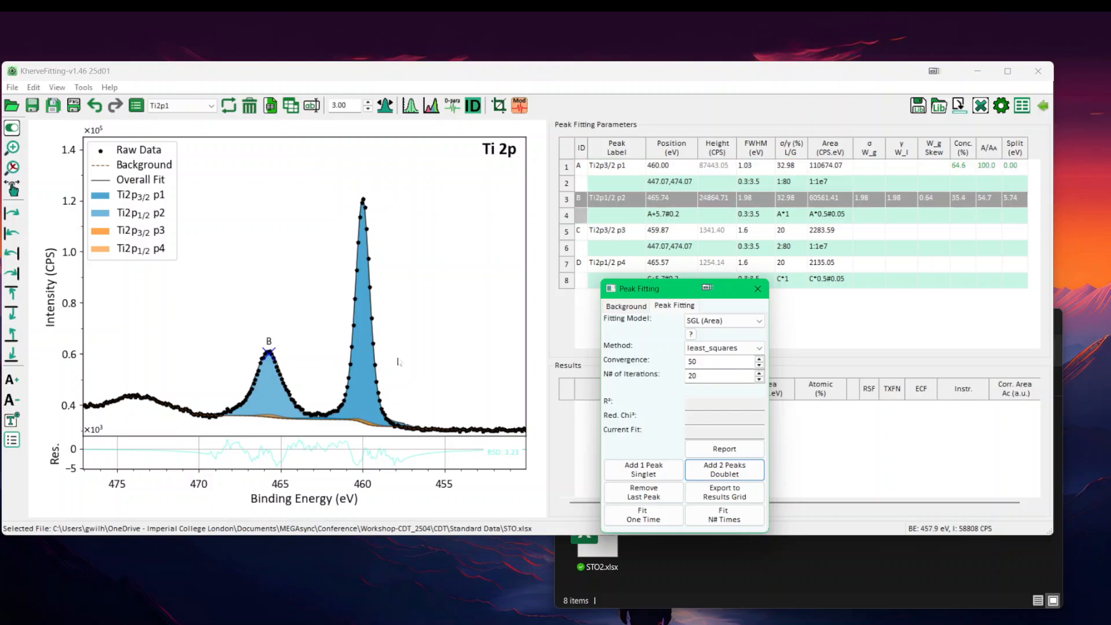
left_click(388, 376)
left_click_drag(366, 420, 322, 326)
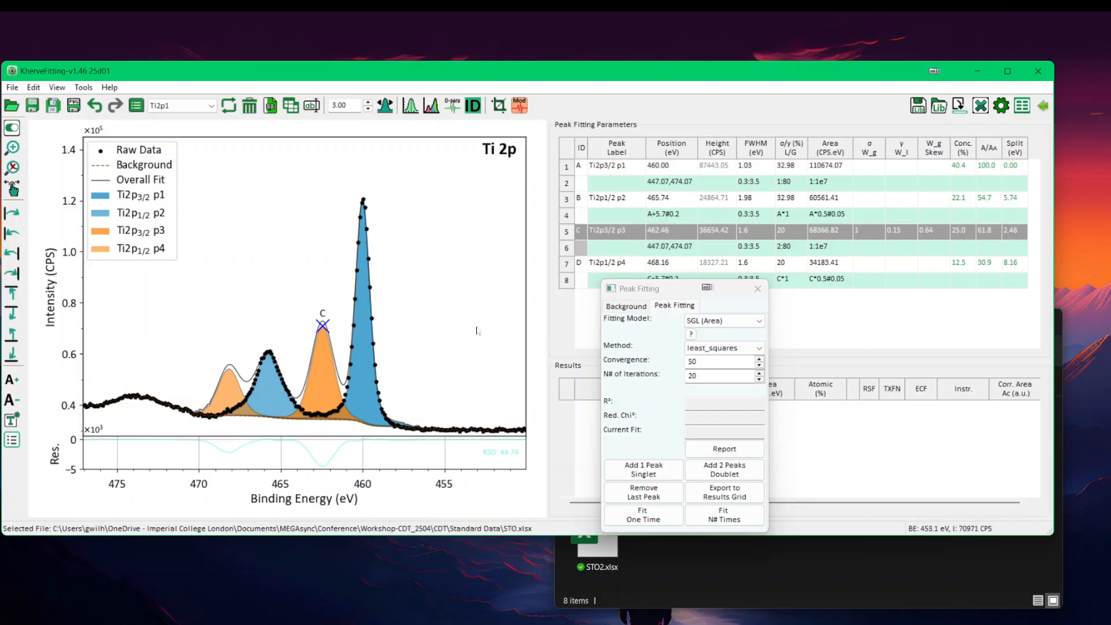
- Add a third Ti2p doublet and place its 3/2 peak E at about 464.4 eV with a height of about 29,600 CPS
left_click(717, 469)
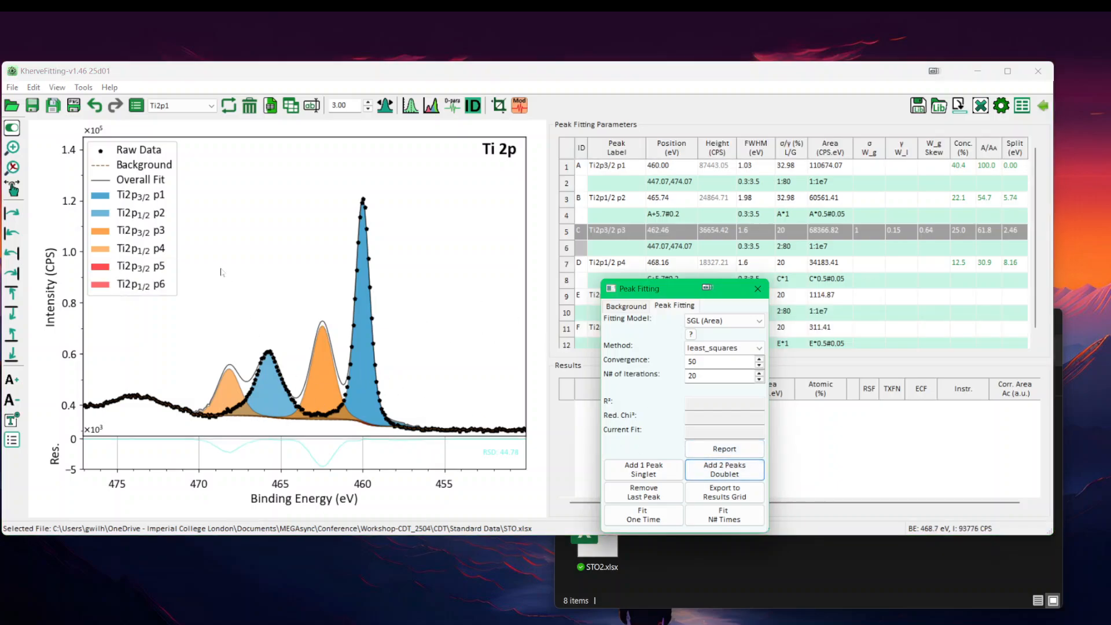
left_click(346, 376)
key("Tab")
key("Tab")
key("Tab")
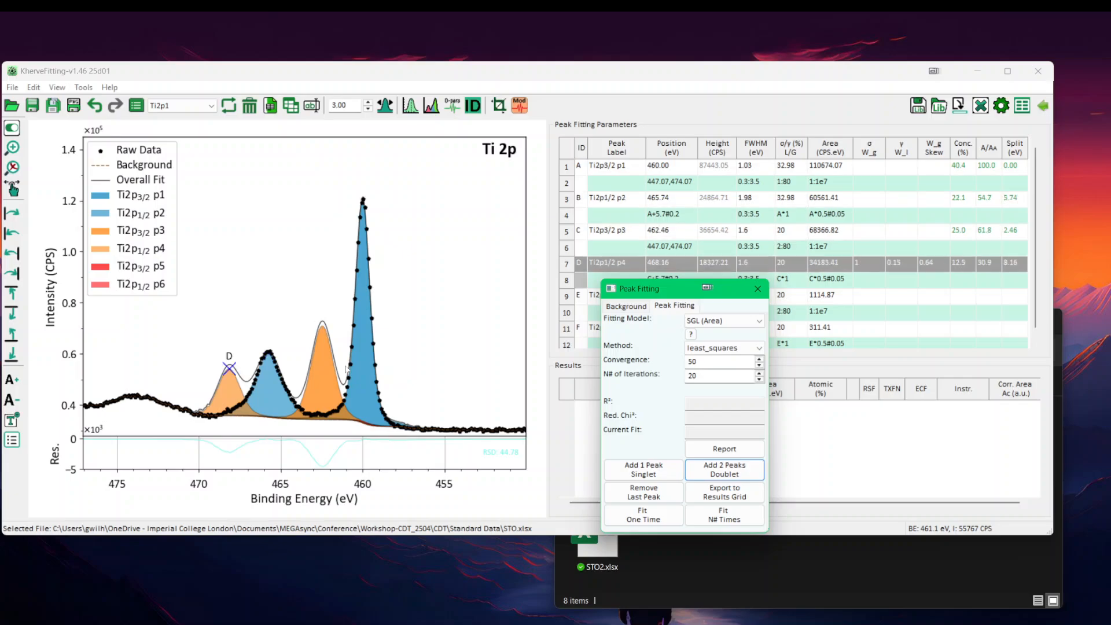
key("Tab")
mouse_move(363, 420)
left_mouse_down()
mouse_move(287, 353)
mouse_move(290, 343)
left_mouse_up()
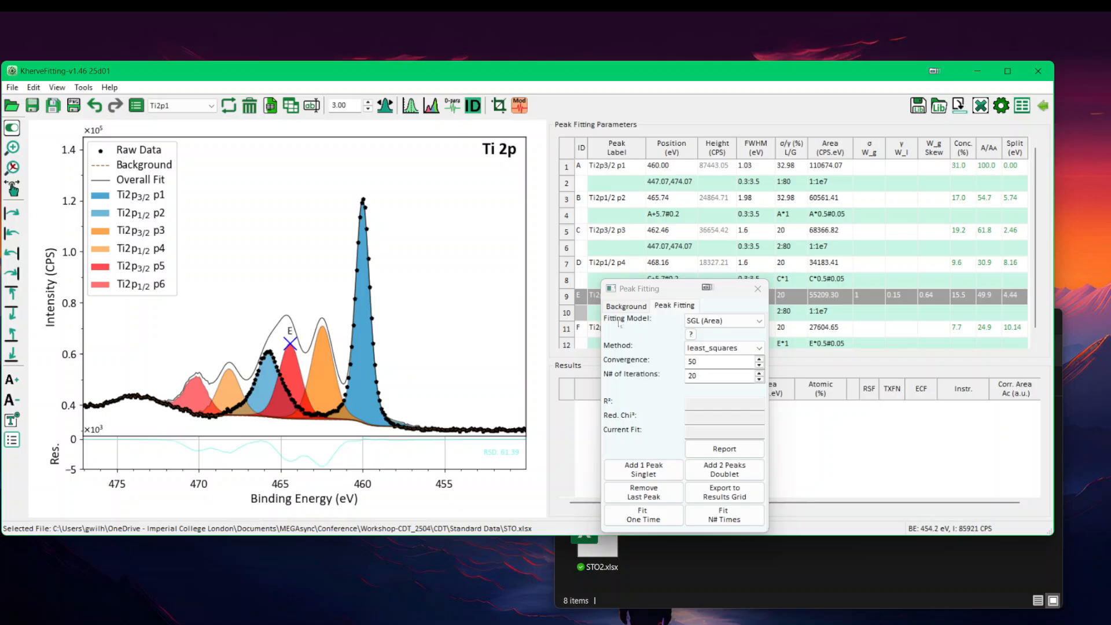
- Move the Peak Fitting window off the parameters grid and enlarge the main window to show all six peaks
left_click_drag(648, 291, 675, 404)
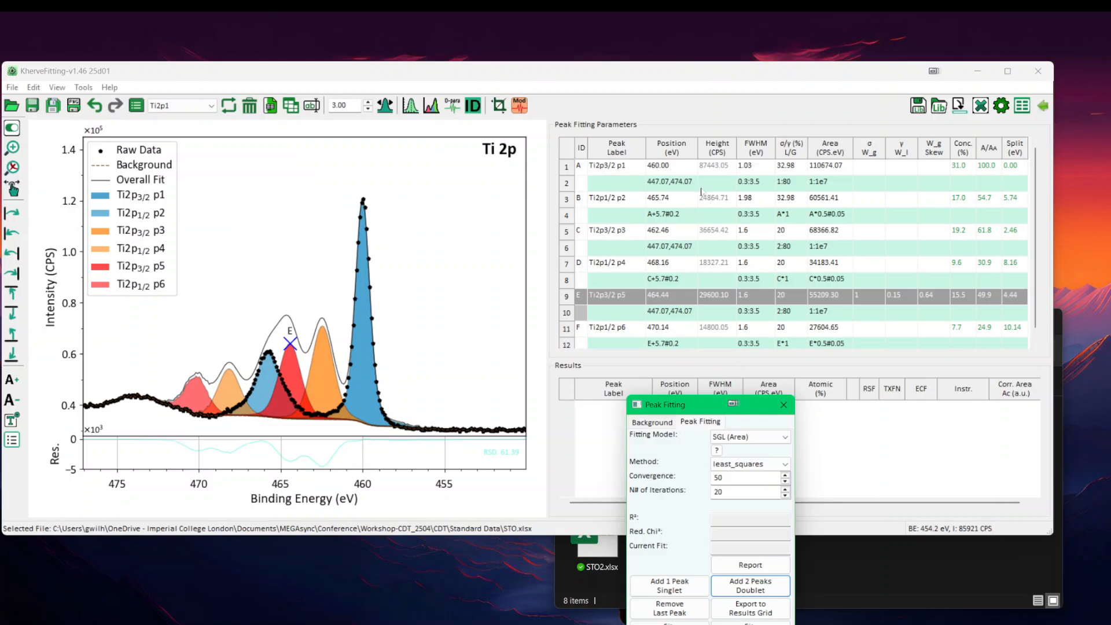
left_click(758, 166)
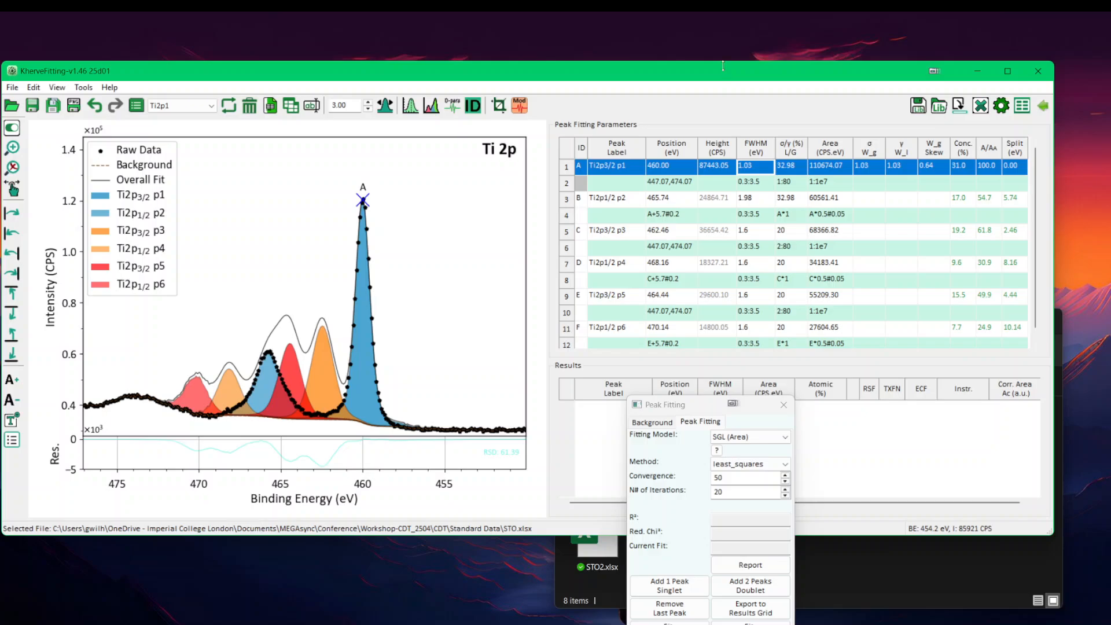
left_click_drag(851, 537, 853, 605)
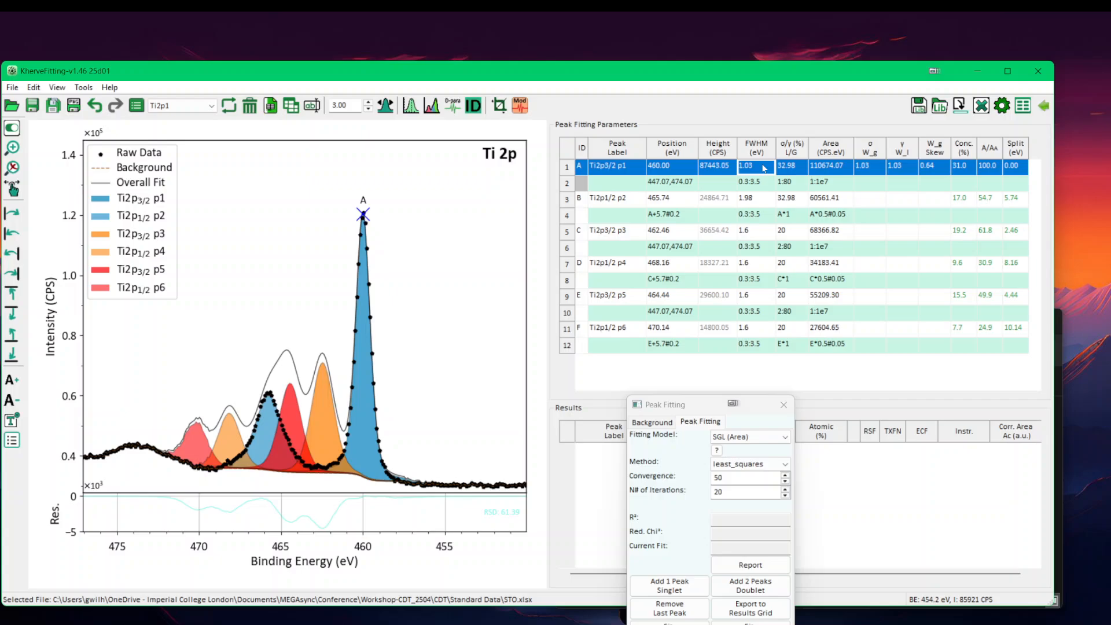
- Propagate peak A's FWHM constraint to the rest of the column, and undo the propagation
right_click(761, 168)
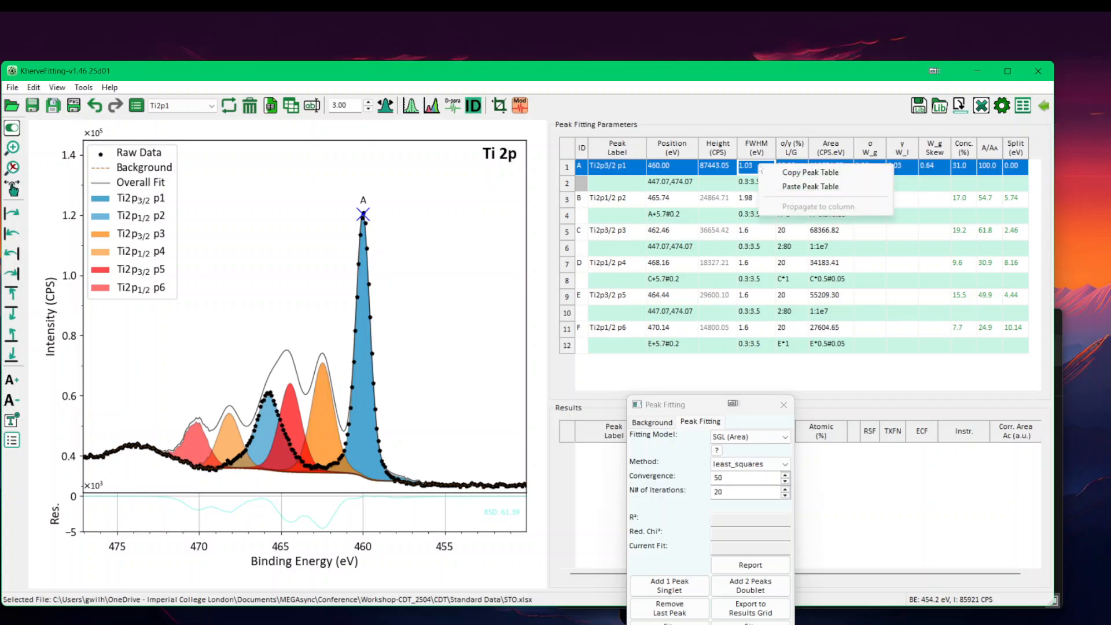
double_click(752, 166)
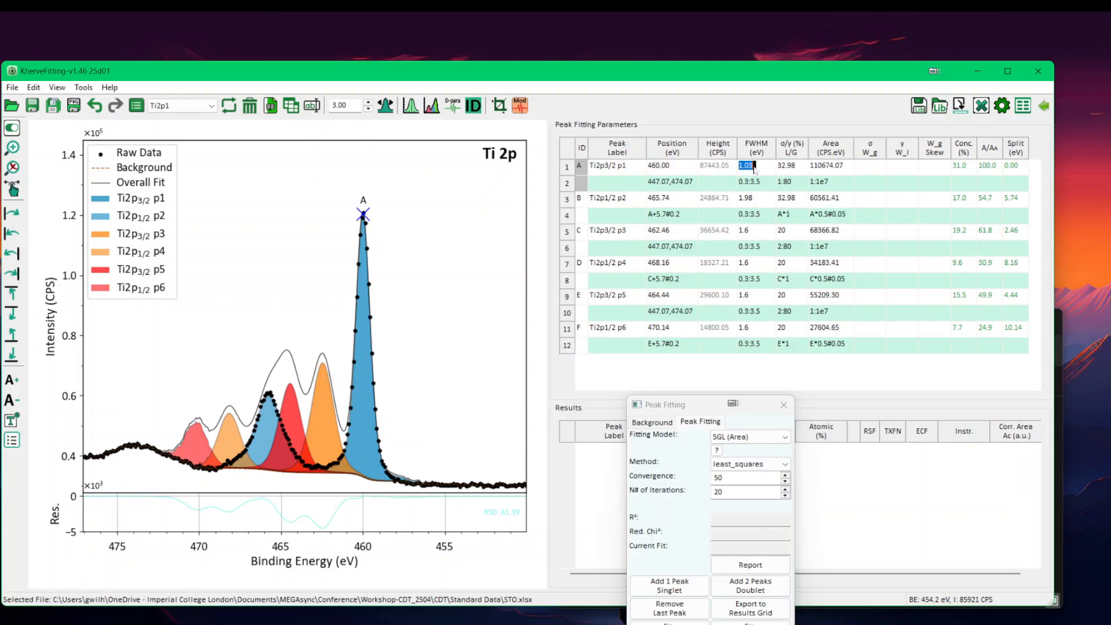
key("Return")
left_click(760, 166)
right_click(760, 167)
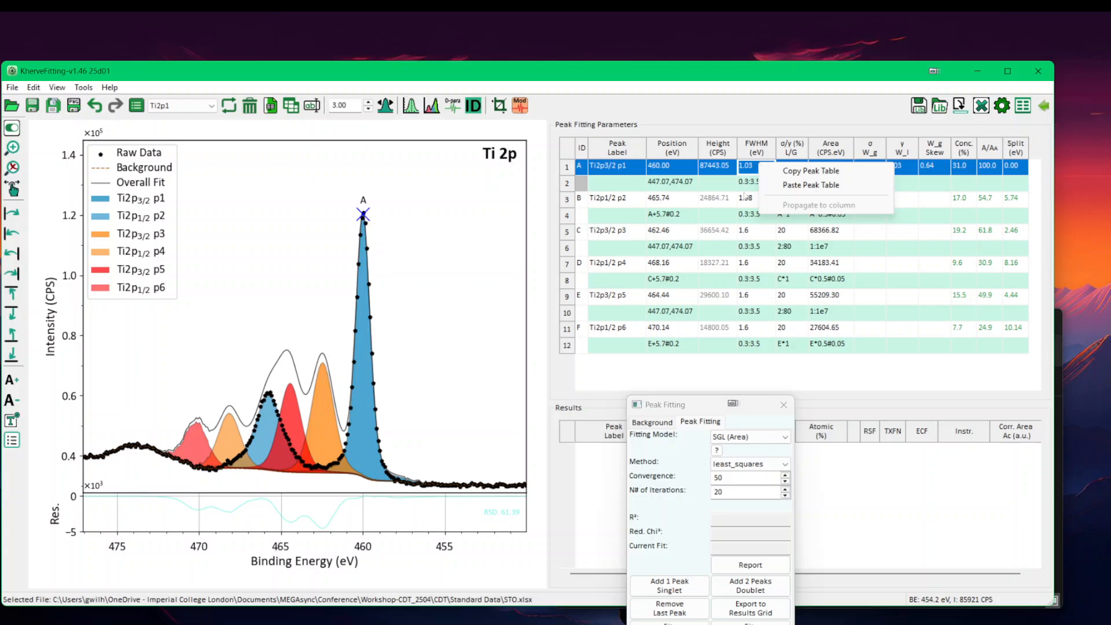
left_click(747, 188)
right_click(750, 187)
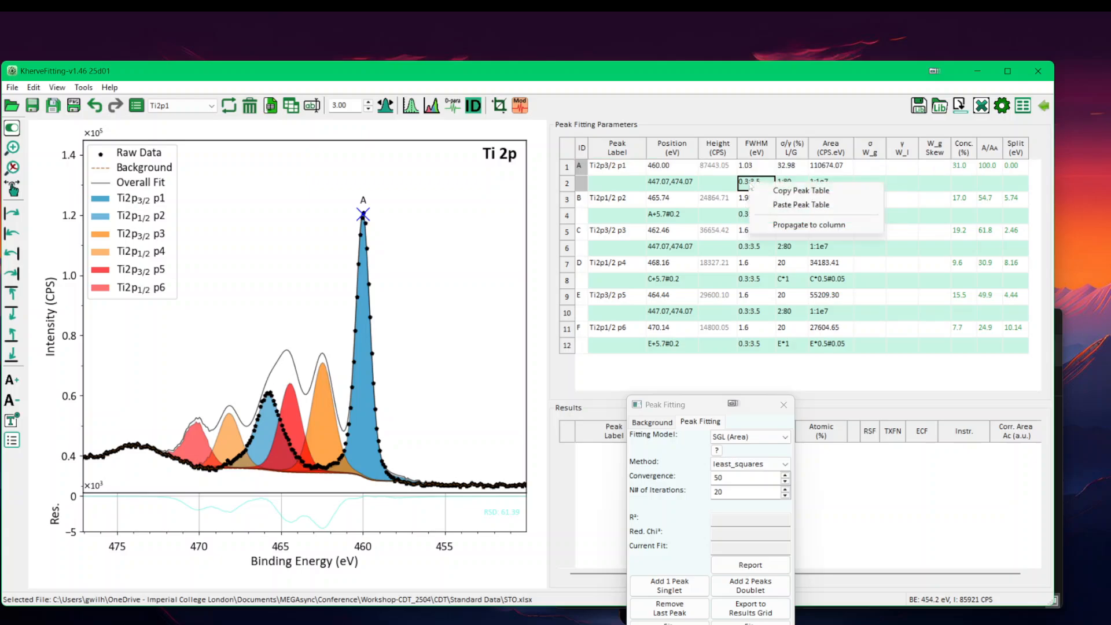
left_click(790, 225)
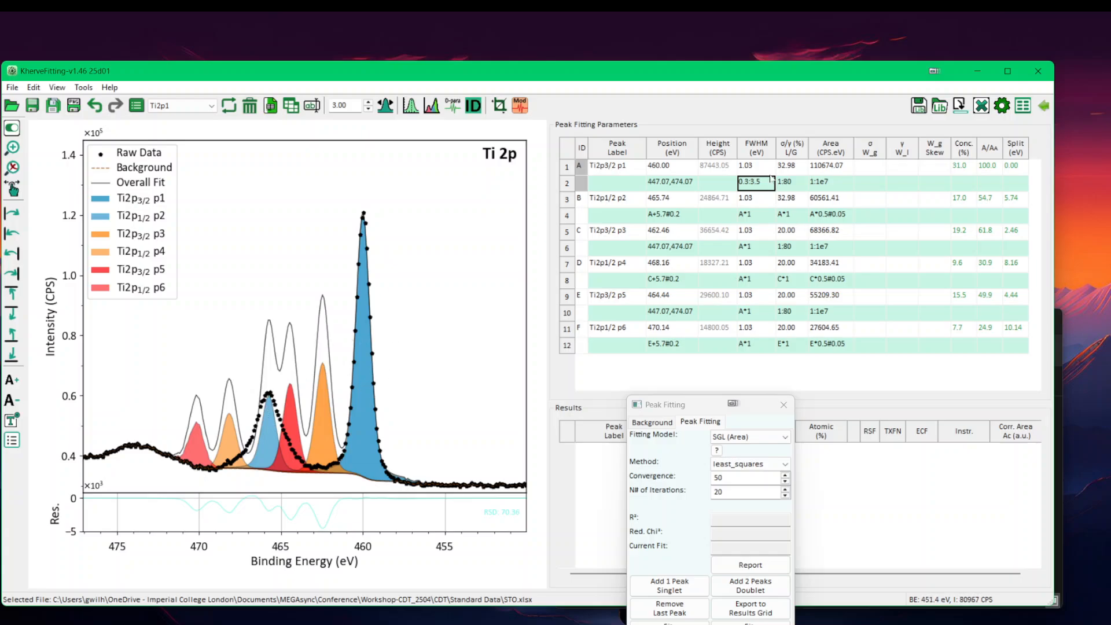
left_click(93, 106)
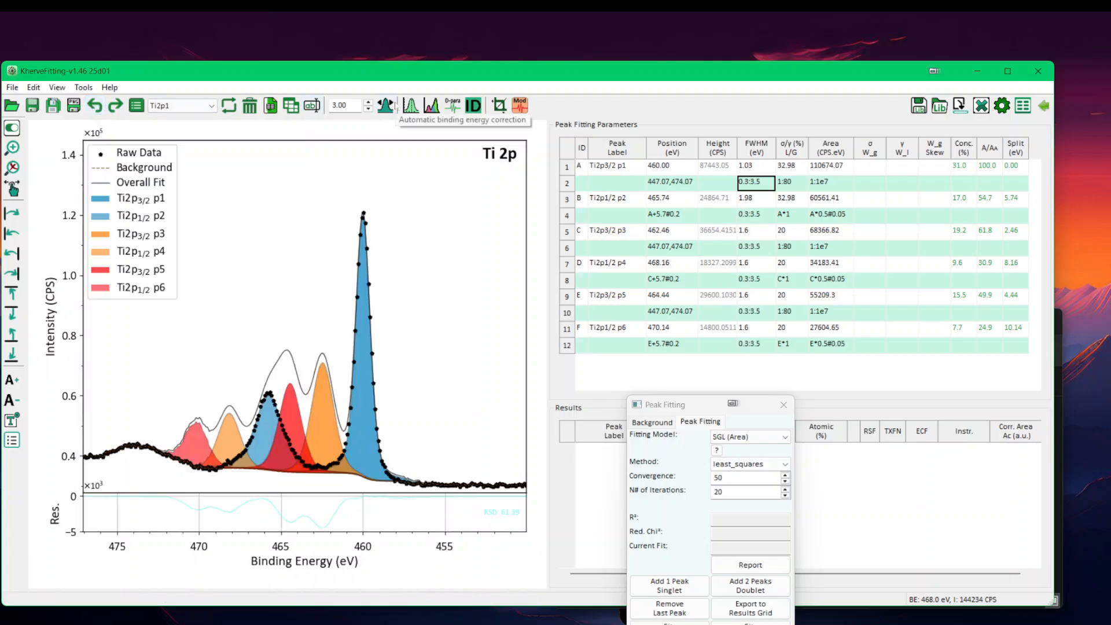
- Link the FWHM of all other peaks to peak A as A*1 by entering "=" in peak A's FWHM constraint
double_click(759, 166)
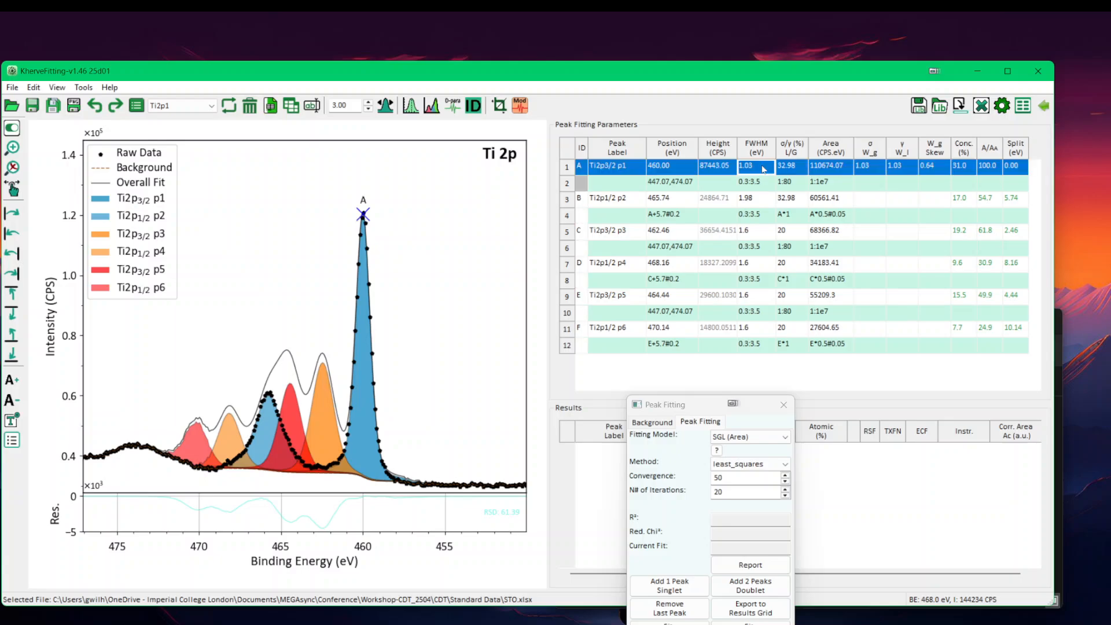
left_click(763, 166)
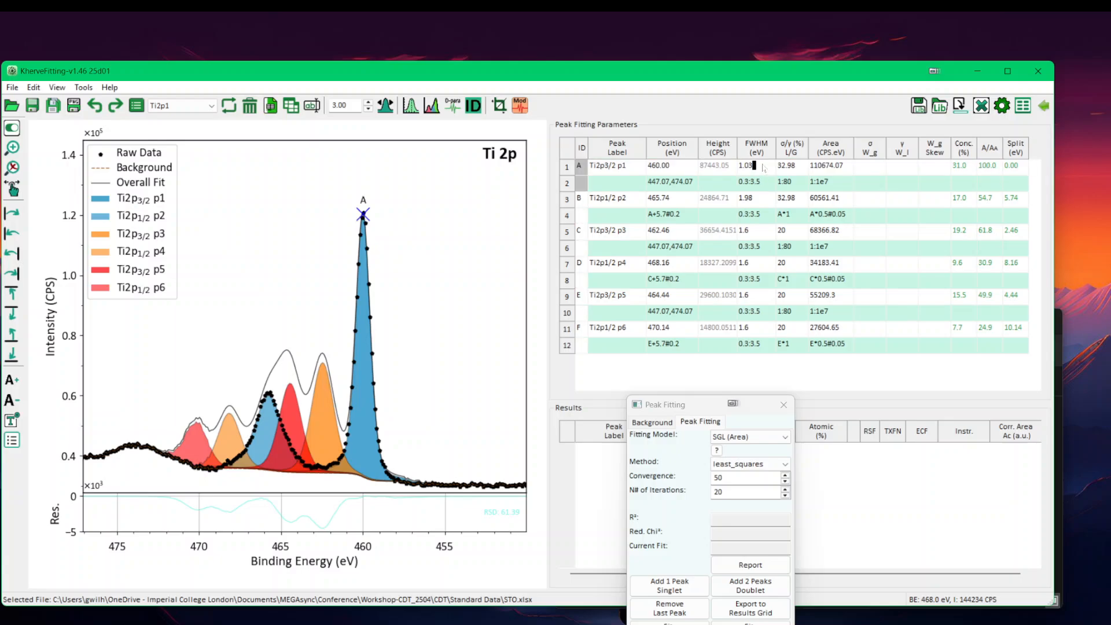
double_click(762, 184)
left_click(763, 184)
type("=")
left_click(766, 197)
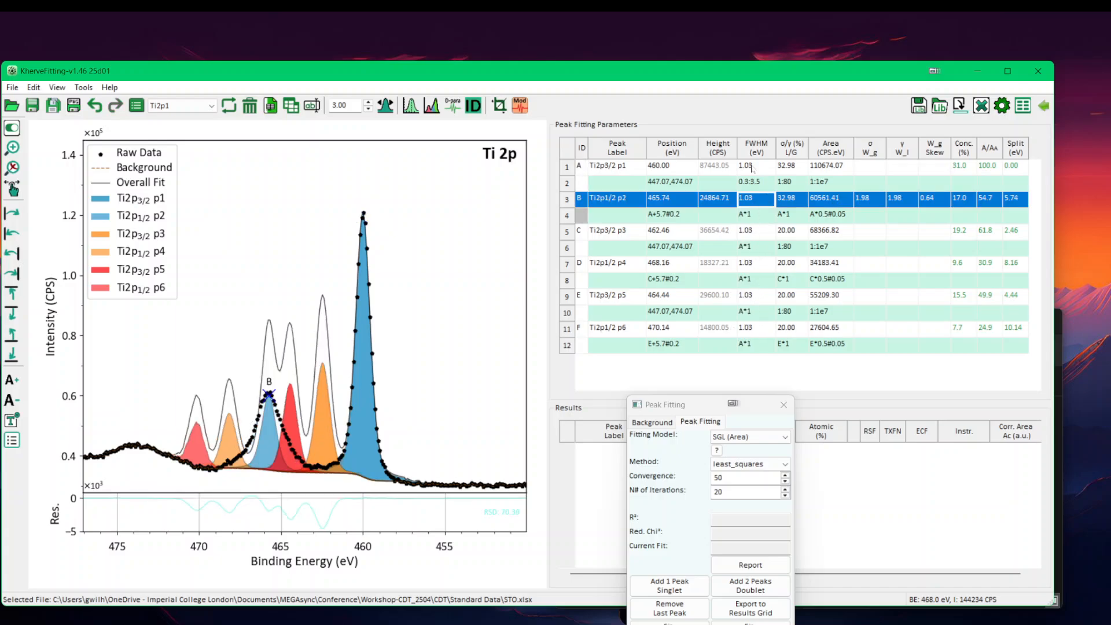
- Undo the FWHM linking to peak A, and try adding "=" to peak D's FWHM constraint
left_click(95, 106)
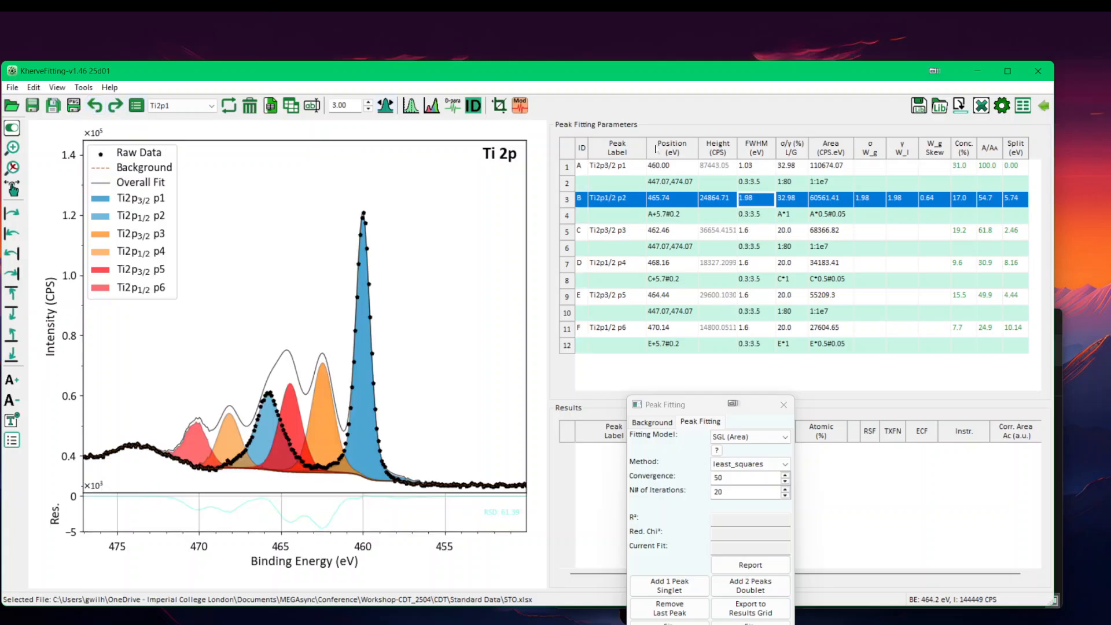
double_click(763, 283)
left_click(764, 284)
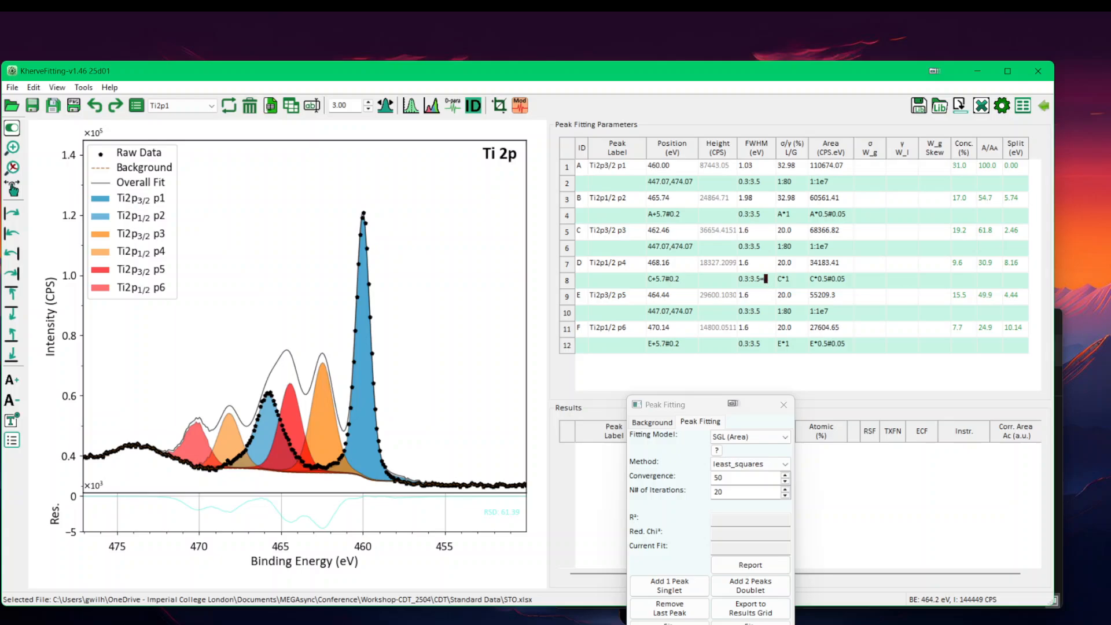
key("Return")
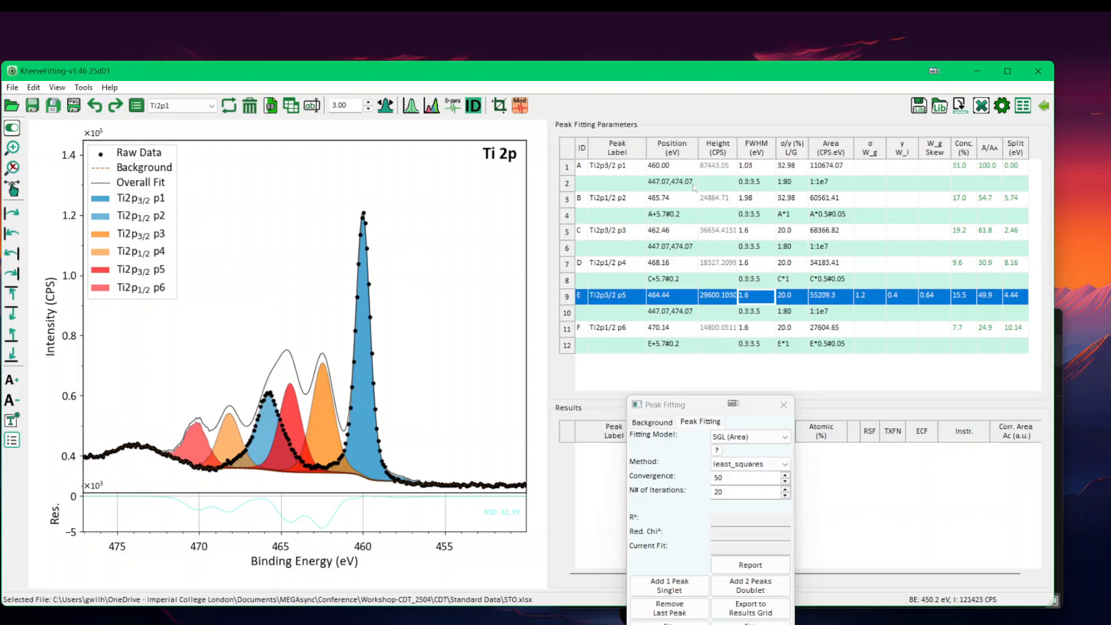
- Propagate peak A's position constraint to the rest of the column, and test the link by moving peak A to about 459.26 eV
left_click(693, 187)
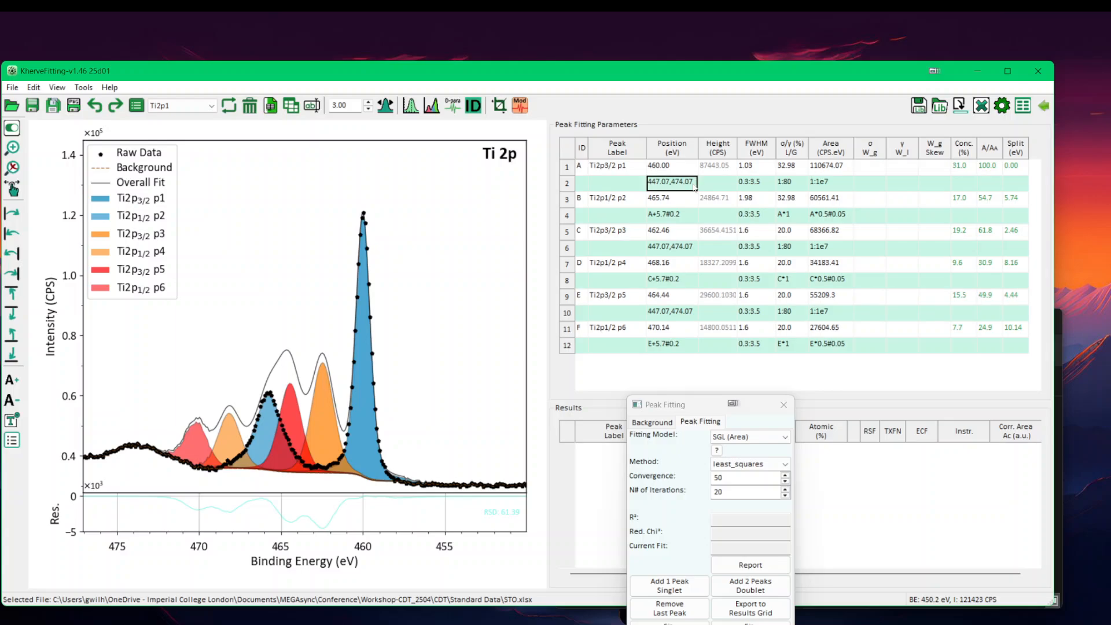
right_click(684, 185)
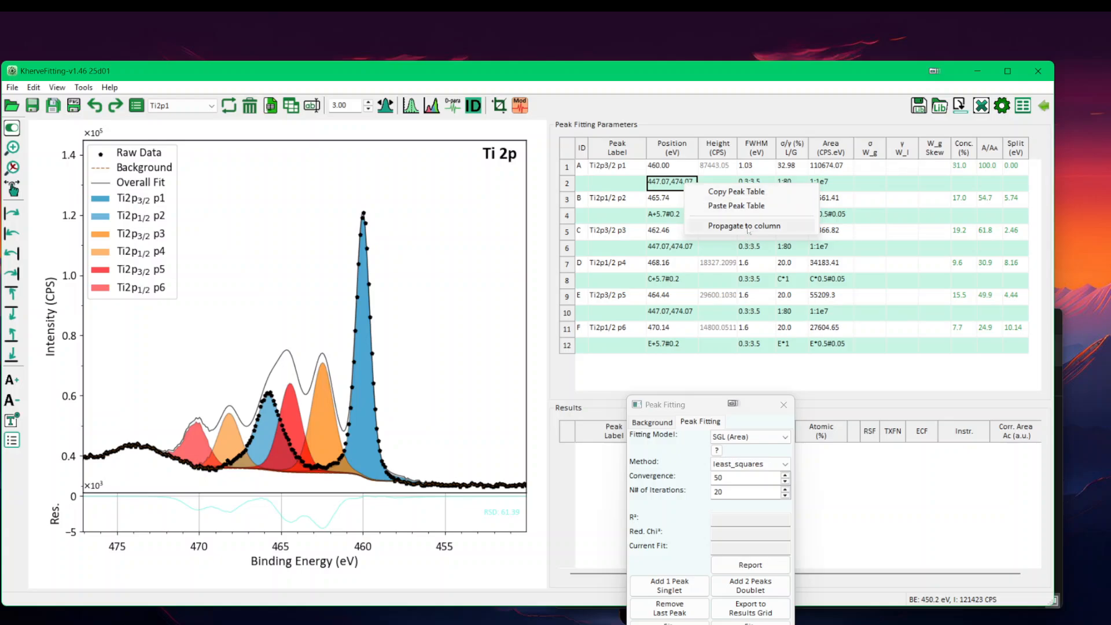
left_click(747, 226)
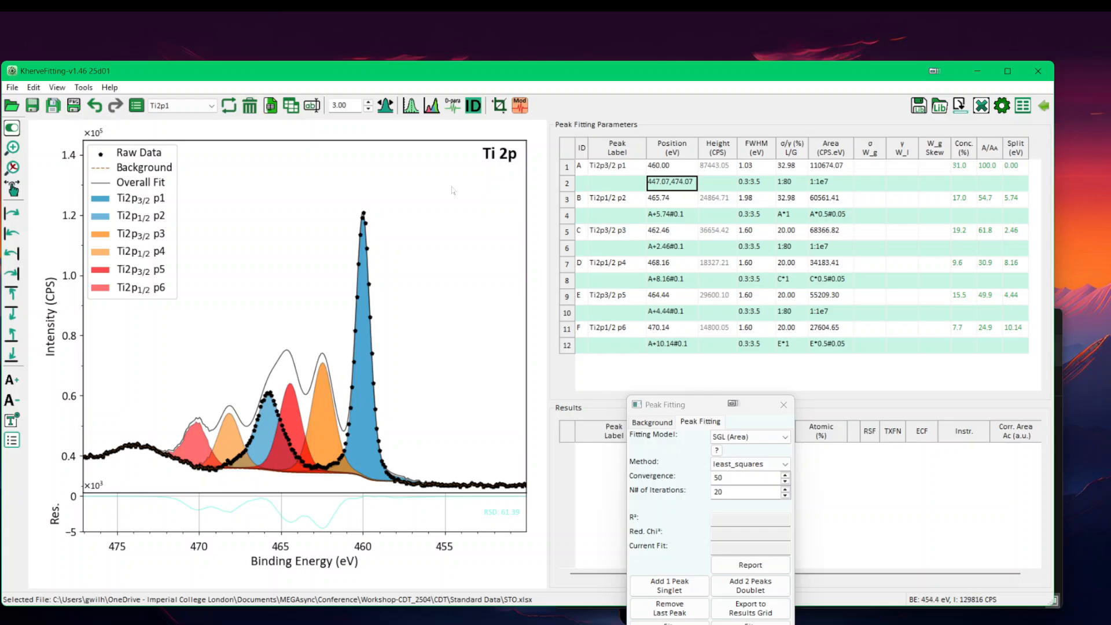
left_click(364, 215)
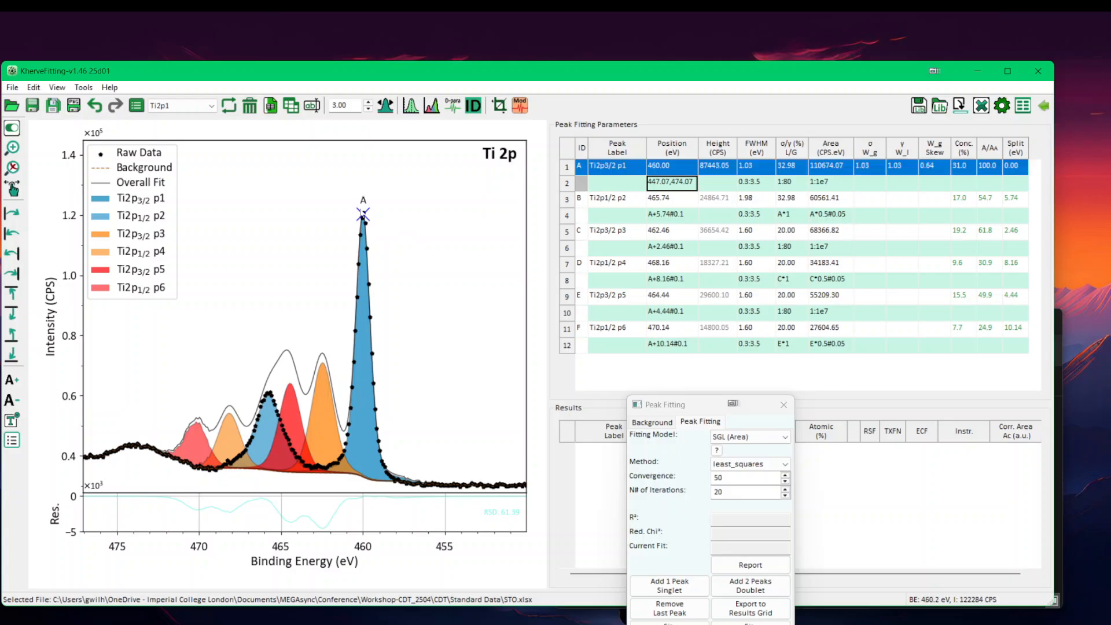
mouse_move(371, 218)
left_mouse_down()
mouse_move(397, 218)
mouse_move(374, 211)
left_mouse_up()
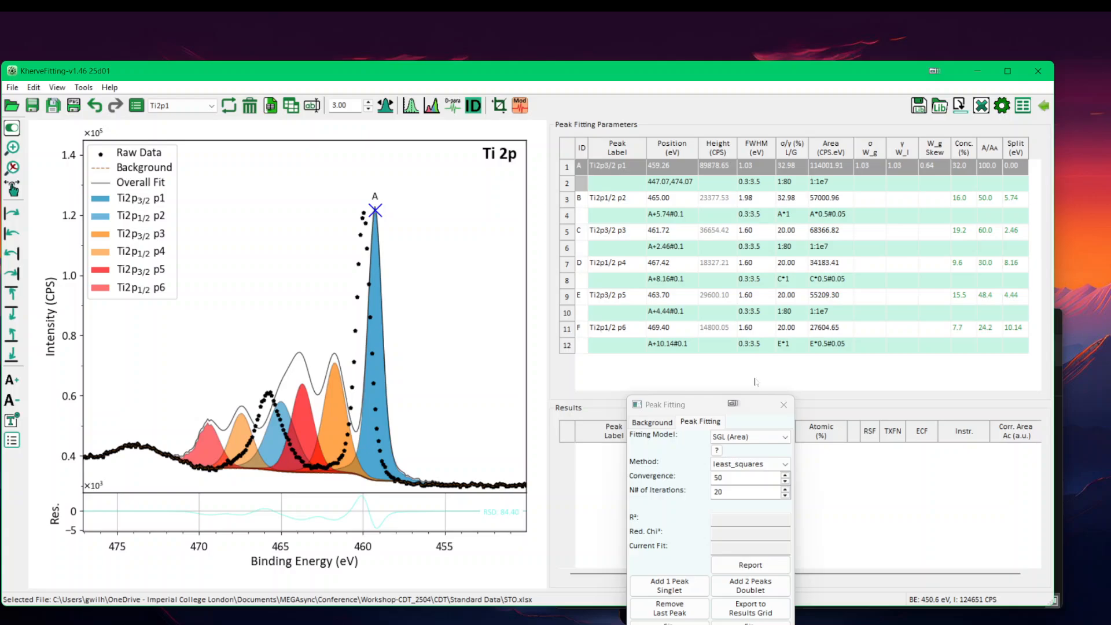
- Remove all six Ti2p peaks from the fit
left_click(669, 608)
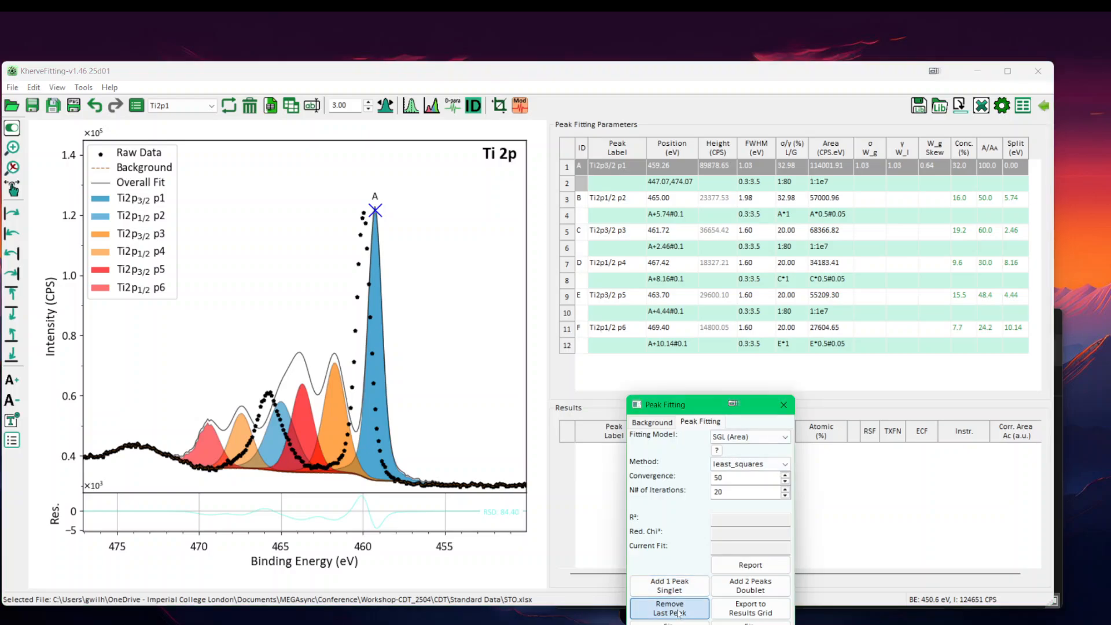
left_click(669, 608)
left_click(670, 608)
left_click(670, 608)
left_click(670, 608)
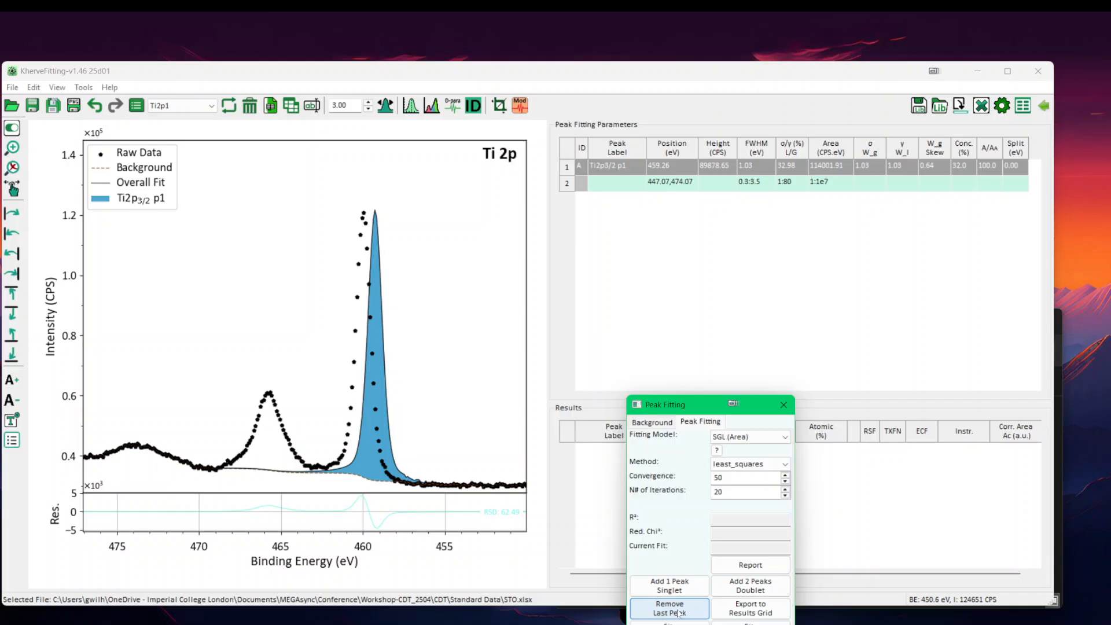
left_click(669, 608)
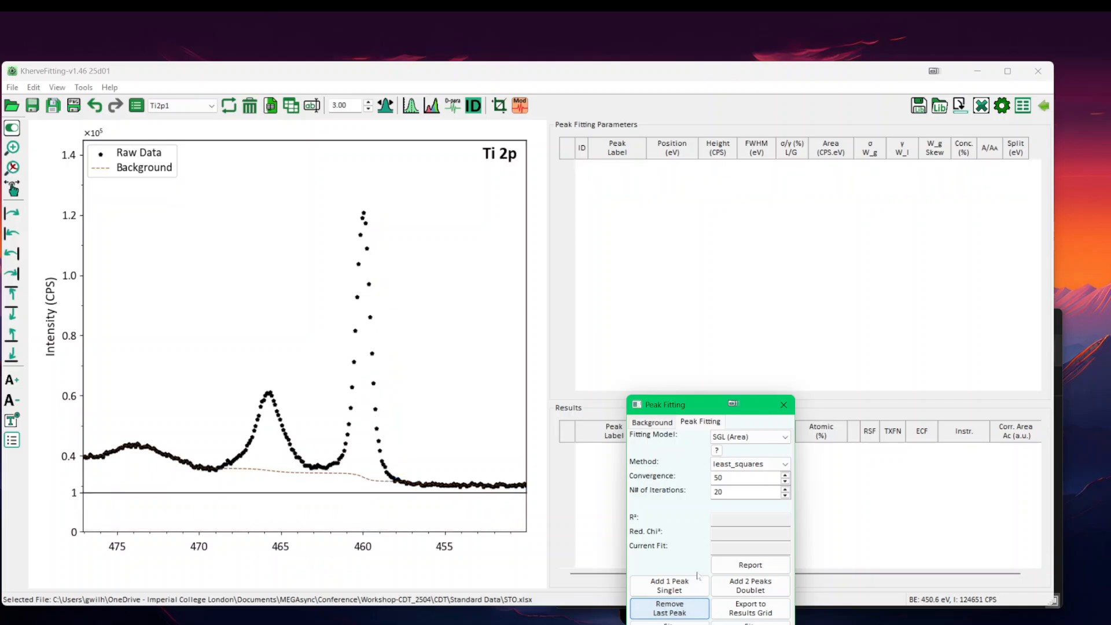
- Add a single Ti2p doublet with the SGL (Area) model and fit it with 20 iterations
left_click_drag(734, 405, 767, 285)
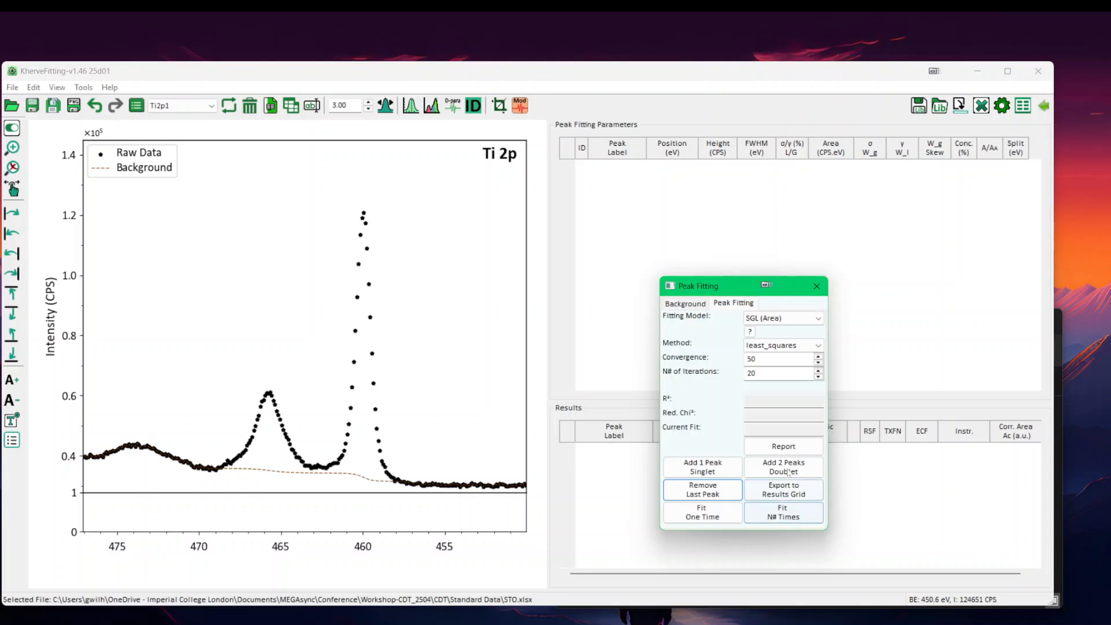
left_click(787, 469)
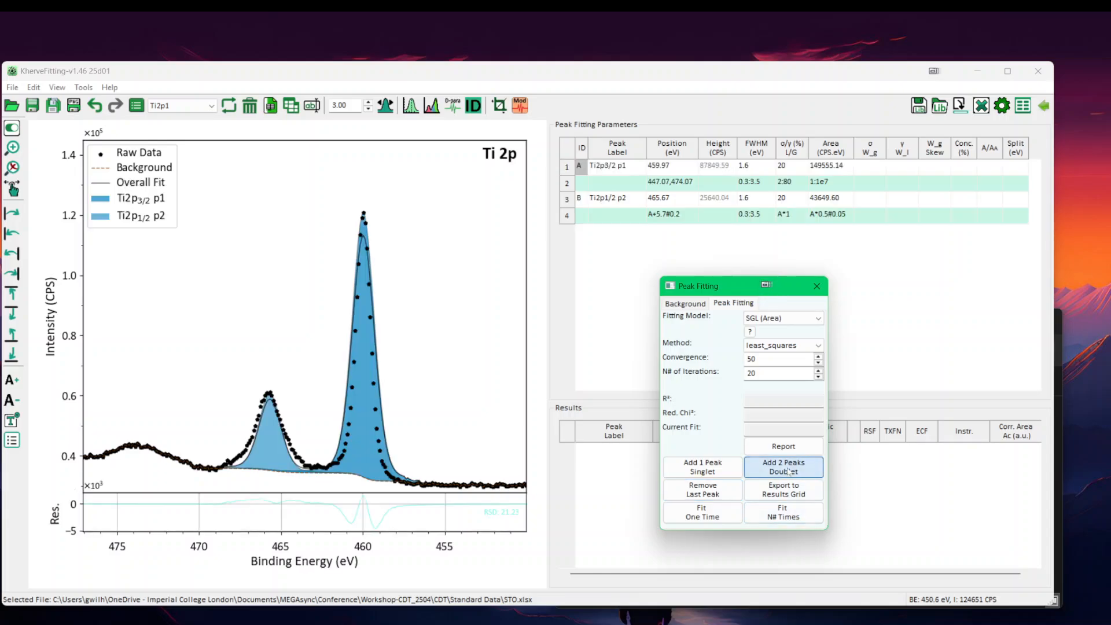
left_click(794, 514)
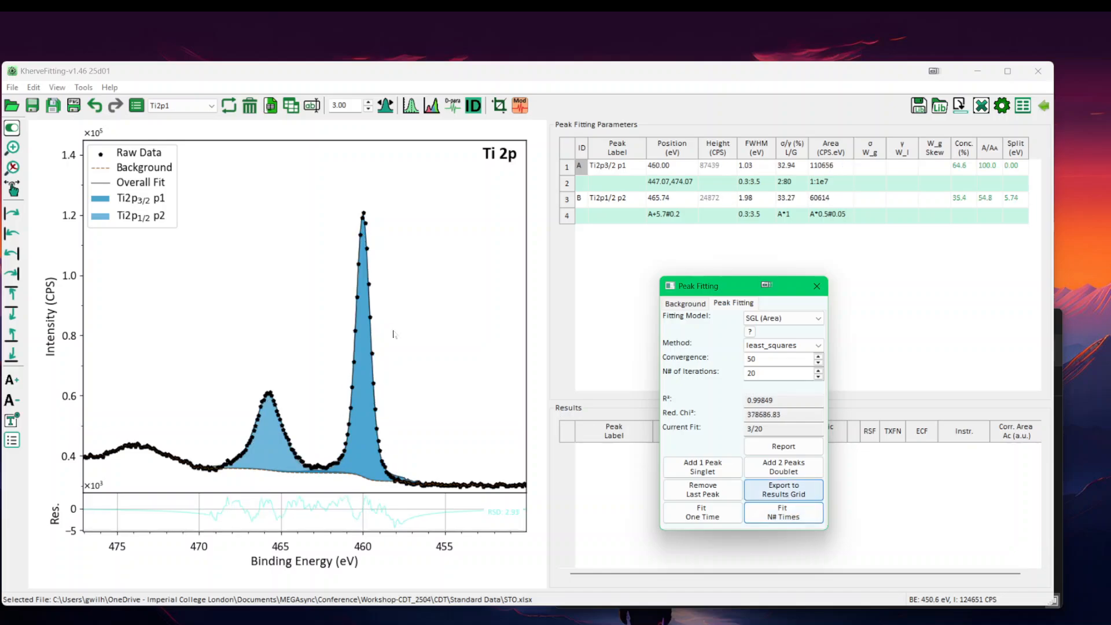
- Open a second KherveFitting window and place it in front of the first one
left_click(160, 70)
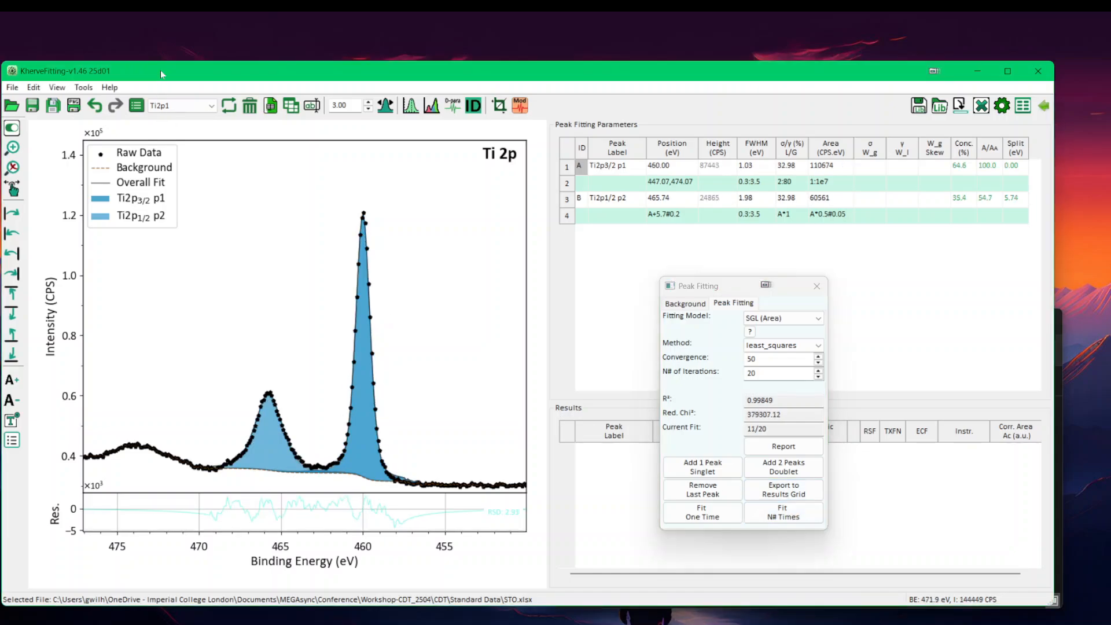
left_click(12, 87)
left_click(342, 201)
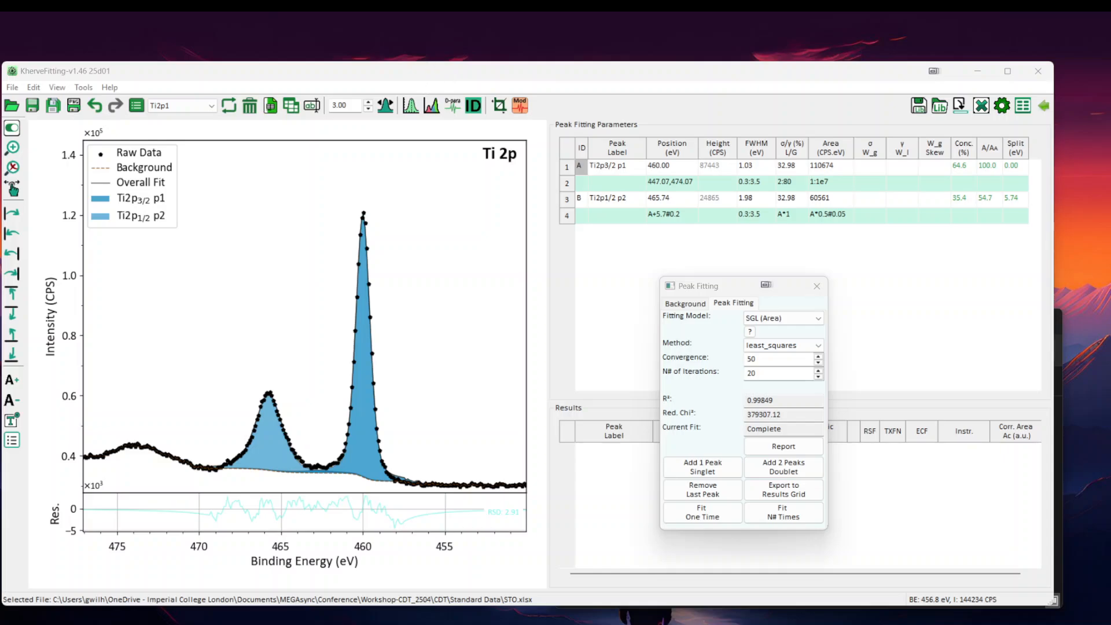
left_click_drag(567, 11, 482, 383)
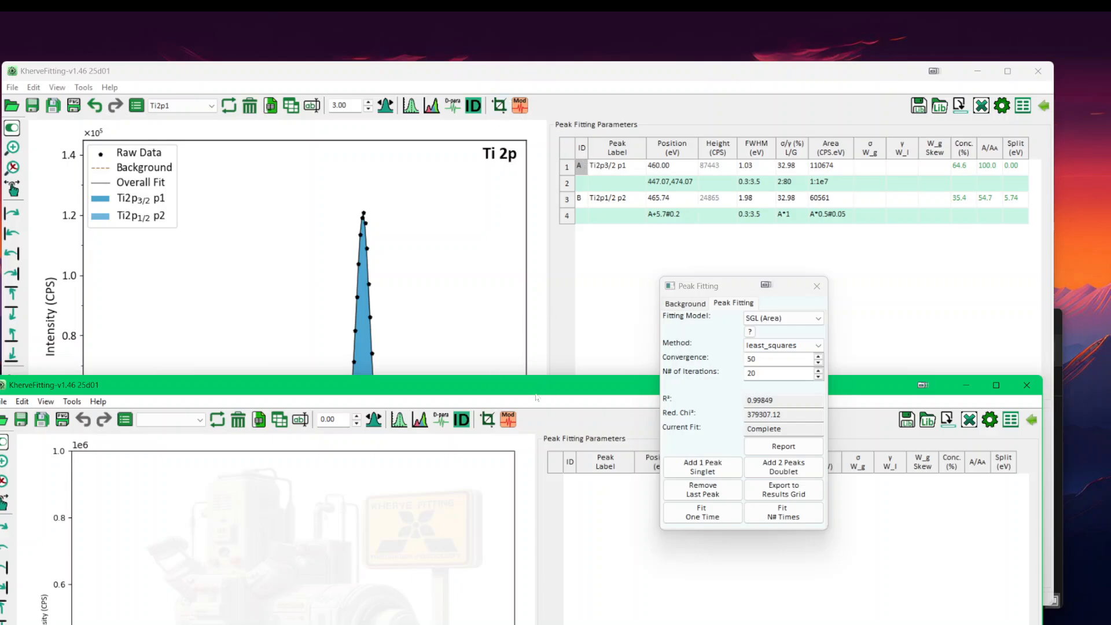
left_click_drag(535, 391, 537, 172)
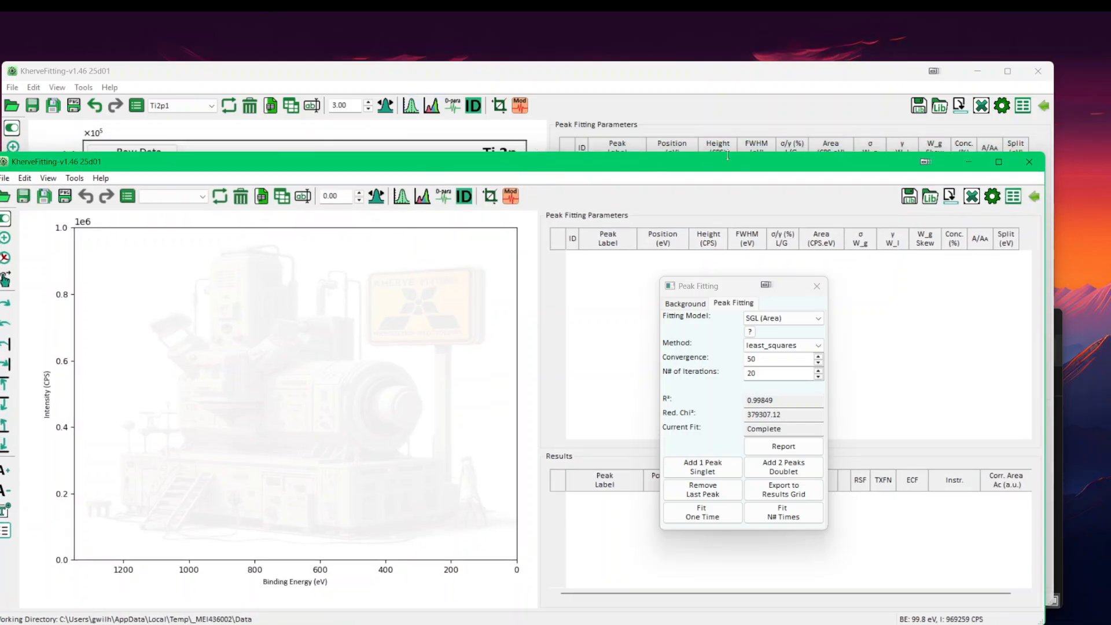
- Close the Peak Fitting window and collapse the parameters and results grids of the empty second window
left_click(818, 288)
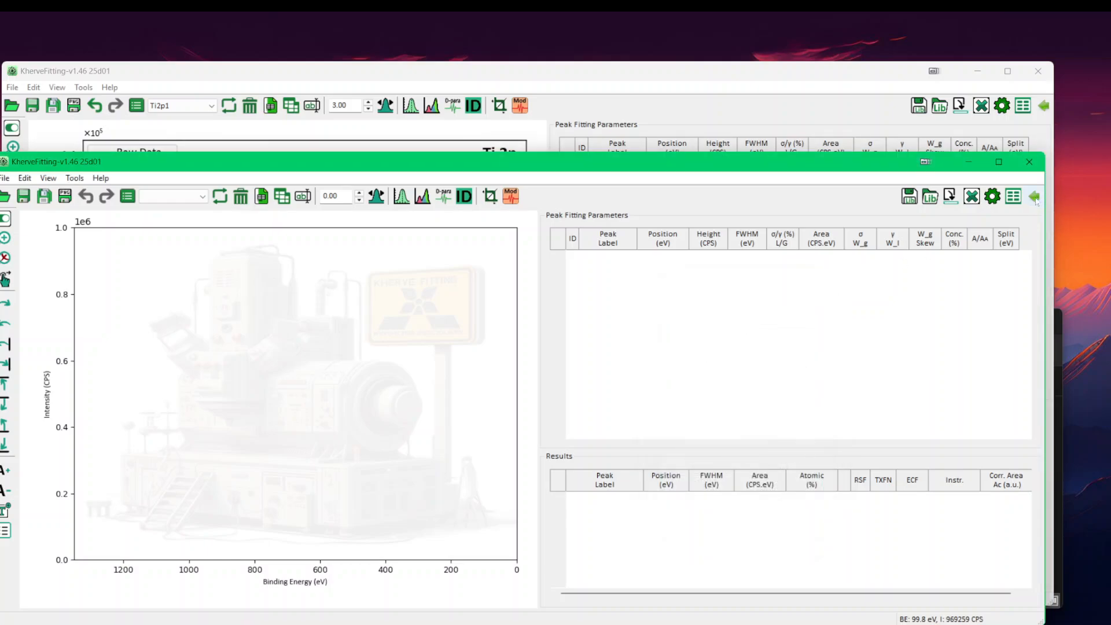
left_click(1034, 199)
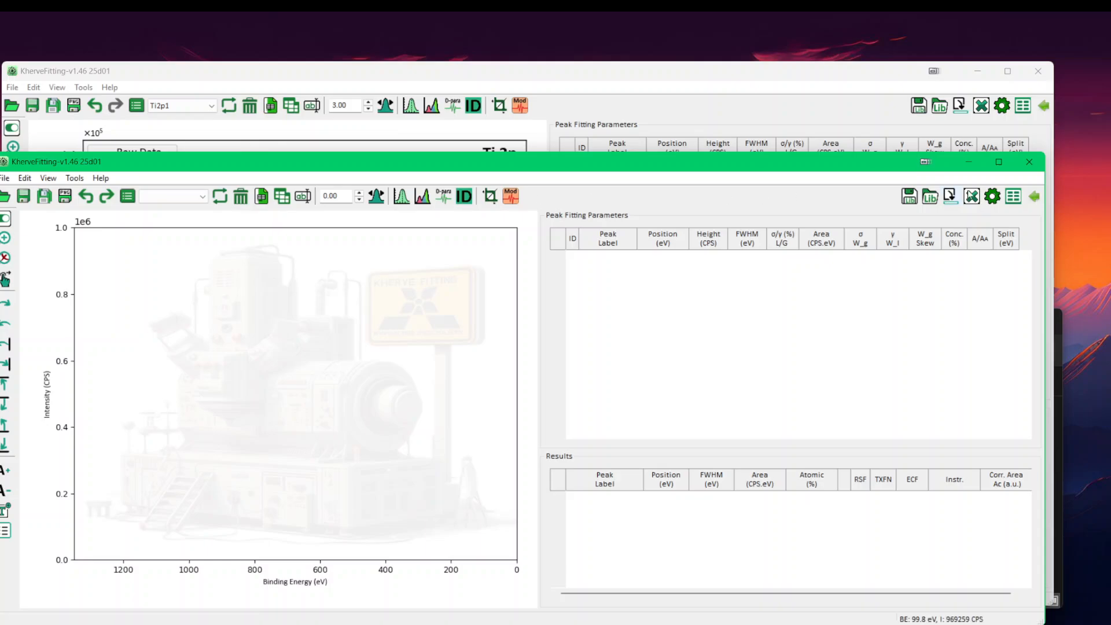
left_click(1034, 196)
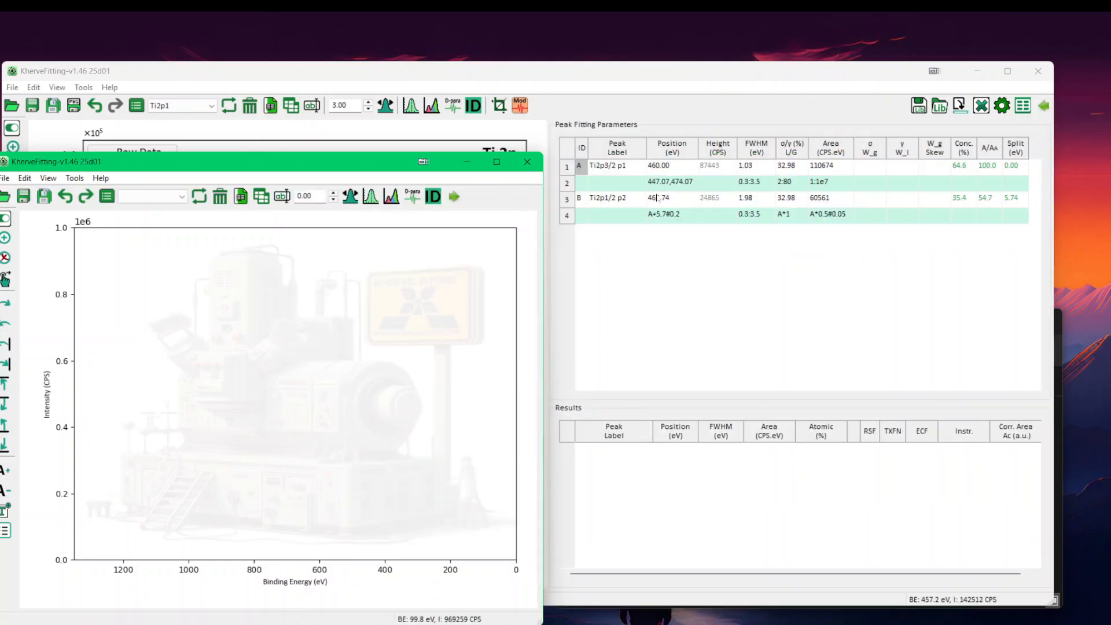
- Collapse the grids of the Ti 2p window and arrange both program windows side by side
left_click(488, 75)
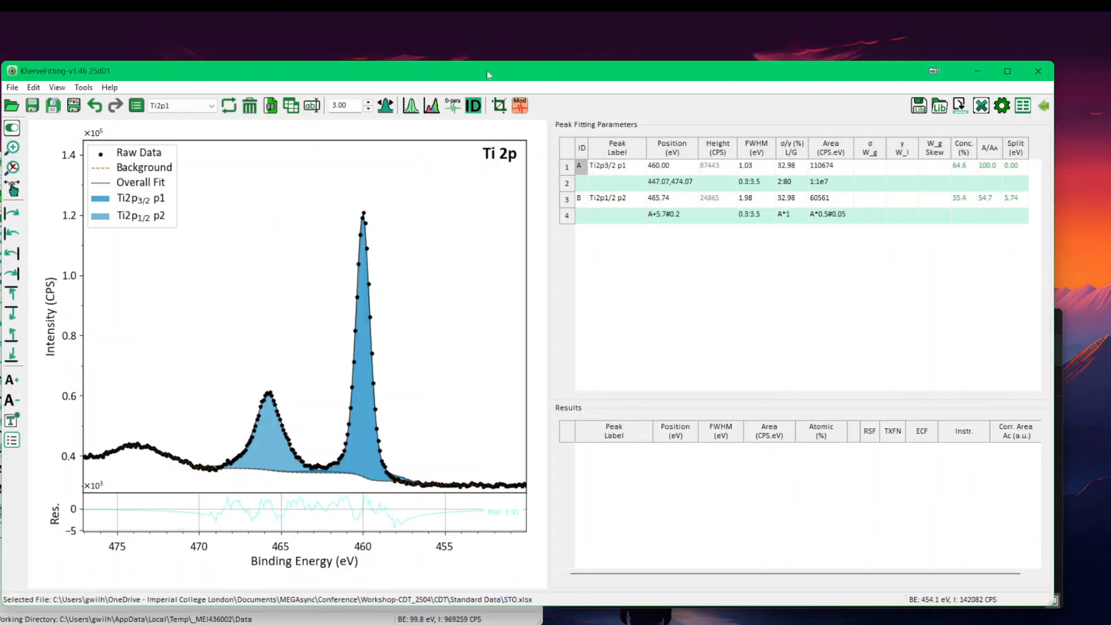
left_click(1044, 106)
left_click_drag(375, 80, 927, 82)
left_click_drag(354, 165, 339, 79)
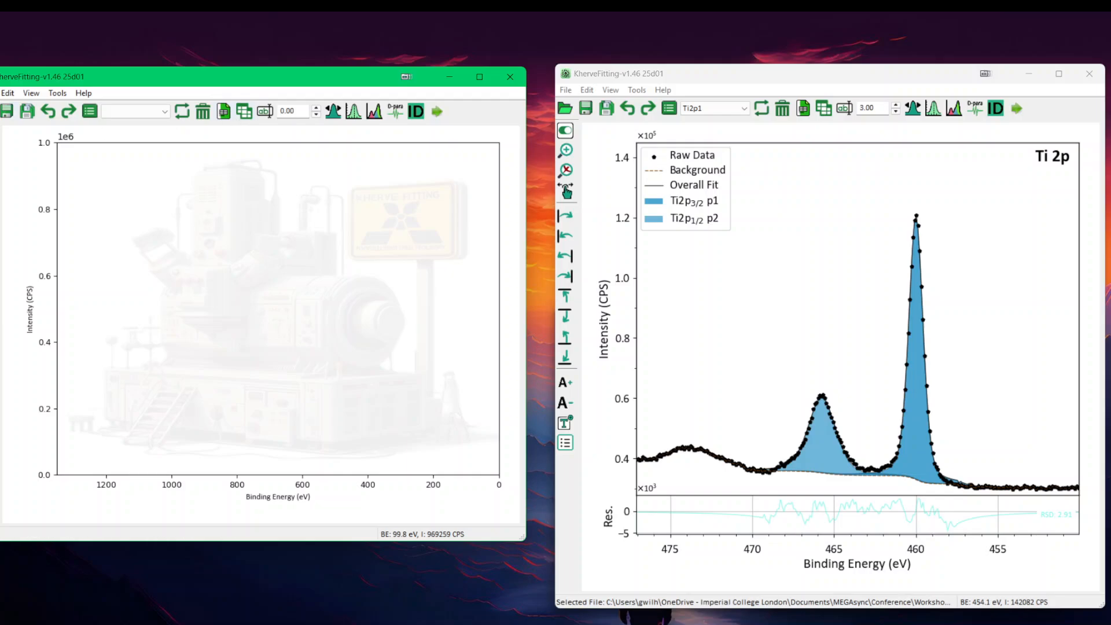
- Open the recent file CF1000_Kfitting.xlsx in the empty second window
left_click(0, 93)
mouse_move(12, 139)
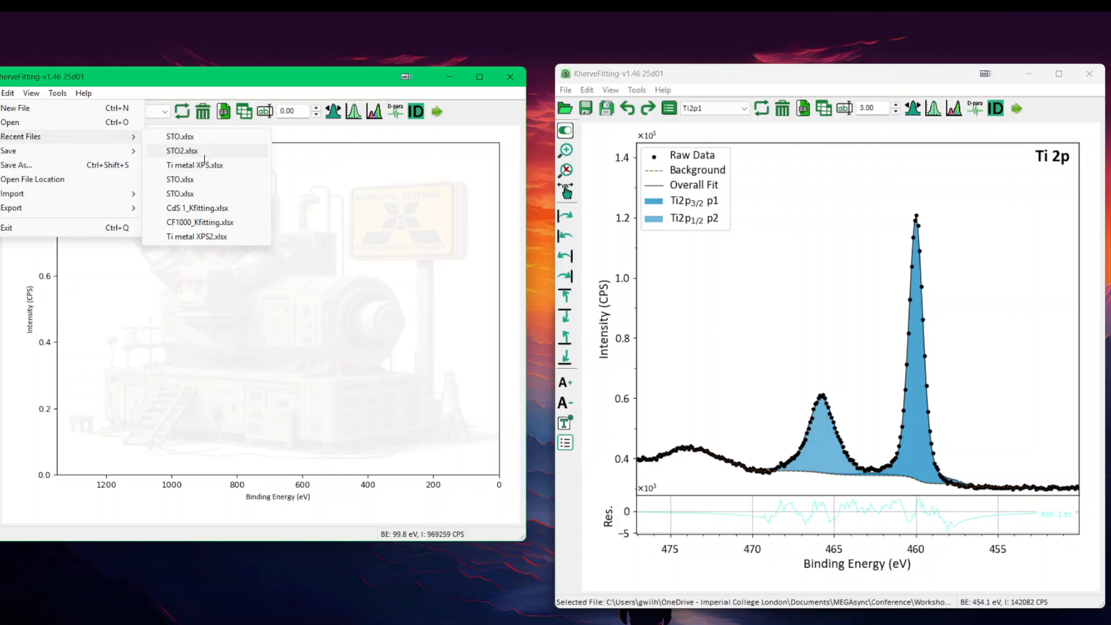
left_click(203, 223)
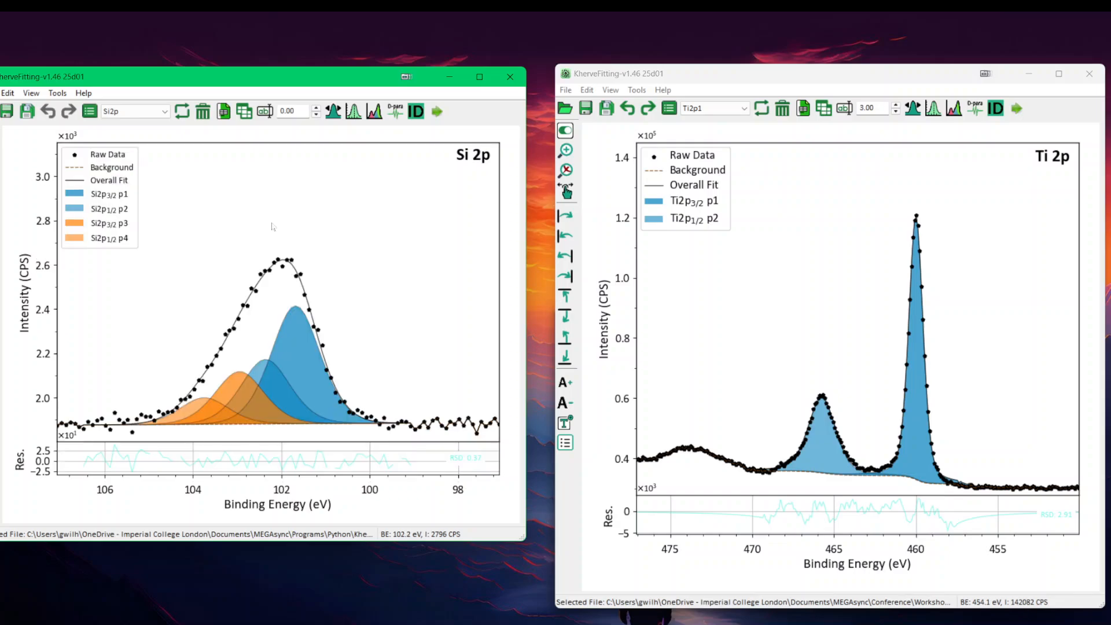
- Browse the core levels of CF1000_Kfitting.xlsx from Si2p to CKLL and back to O1s
left_click(145, 114)
left_click(145, 114)
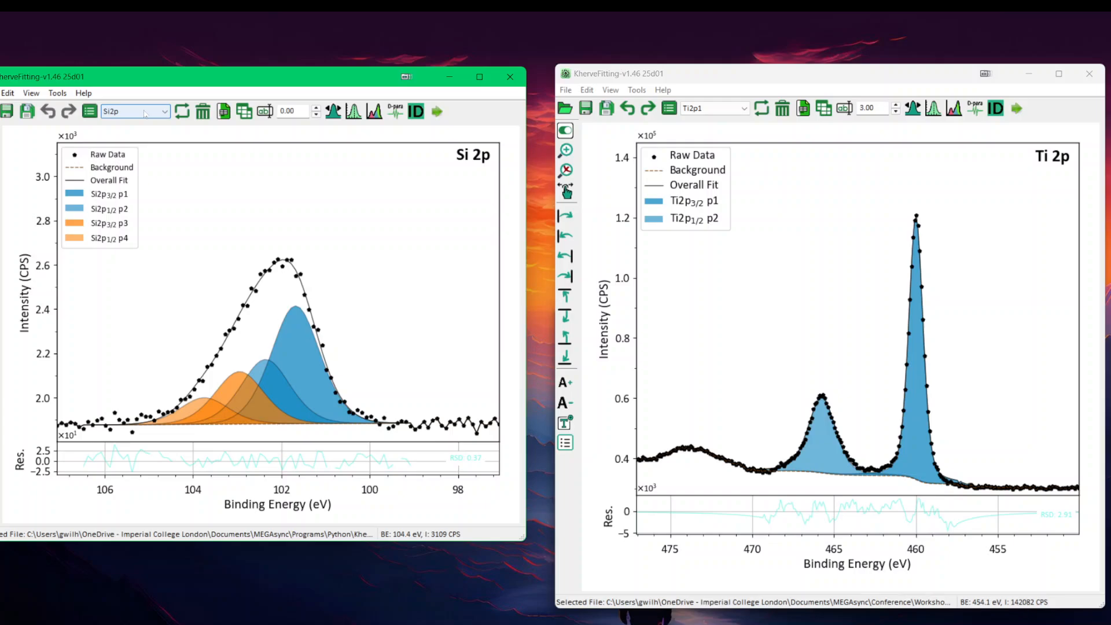
scroll(144, 114, "up", 1)
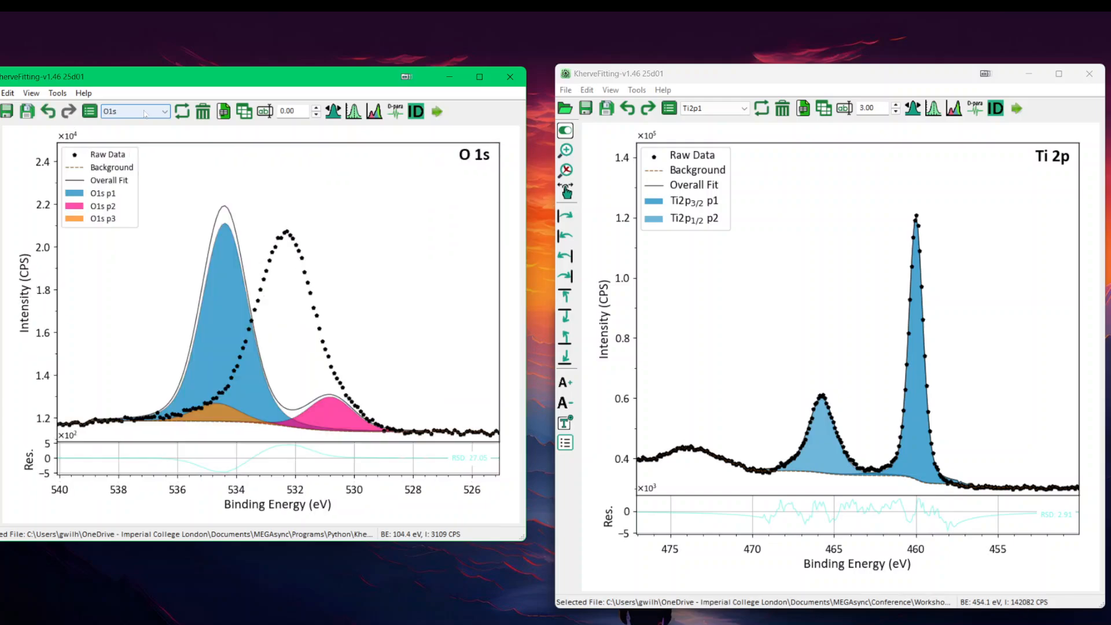
scroll(144, 114, "up", 2)
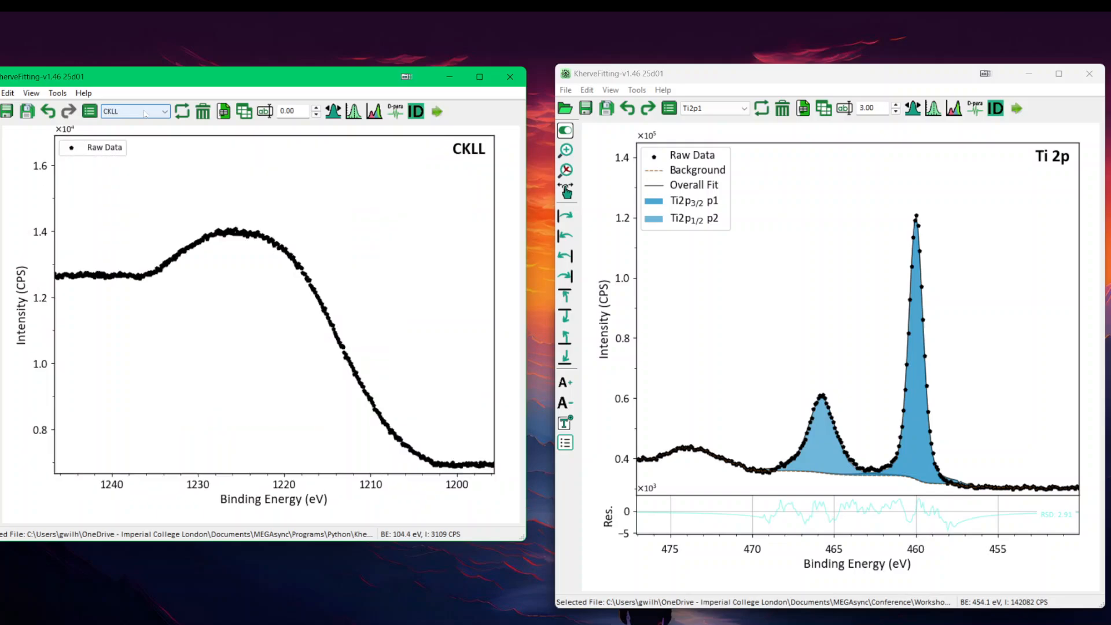
scroll(145, 114, "down", 2)
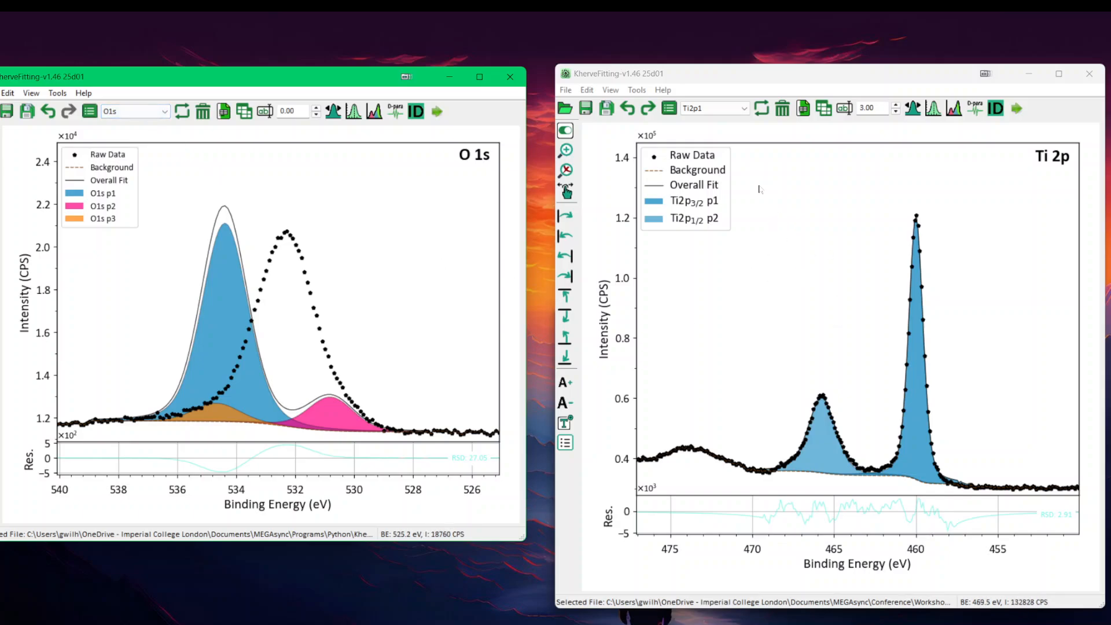
- Copy the fitted Ti2p1 core level from STO.xlsx and paste it into CF1000_Kfitting.xlsx
right_click(815, 237)
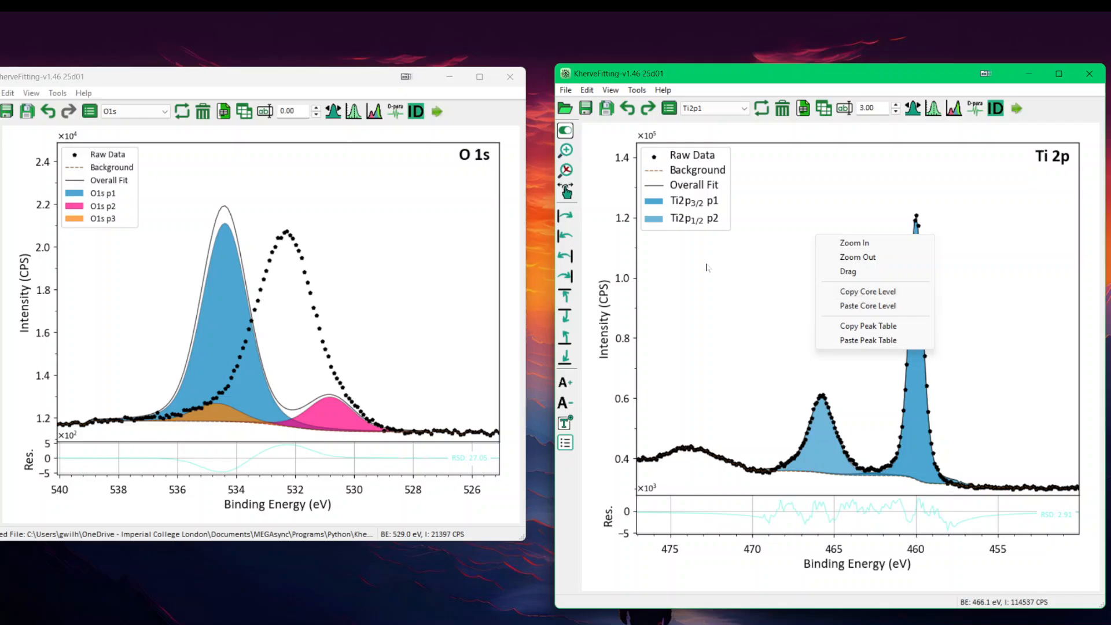
left_click(759, 265)
right_click(759, 265)
left_click(778, 317)
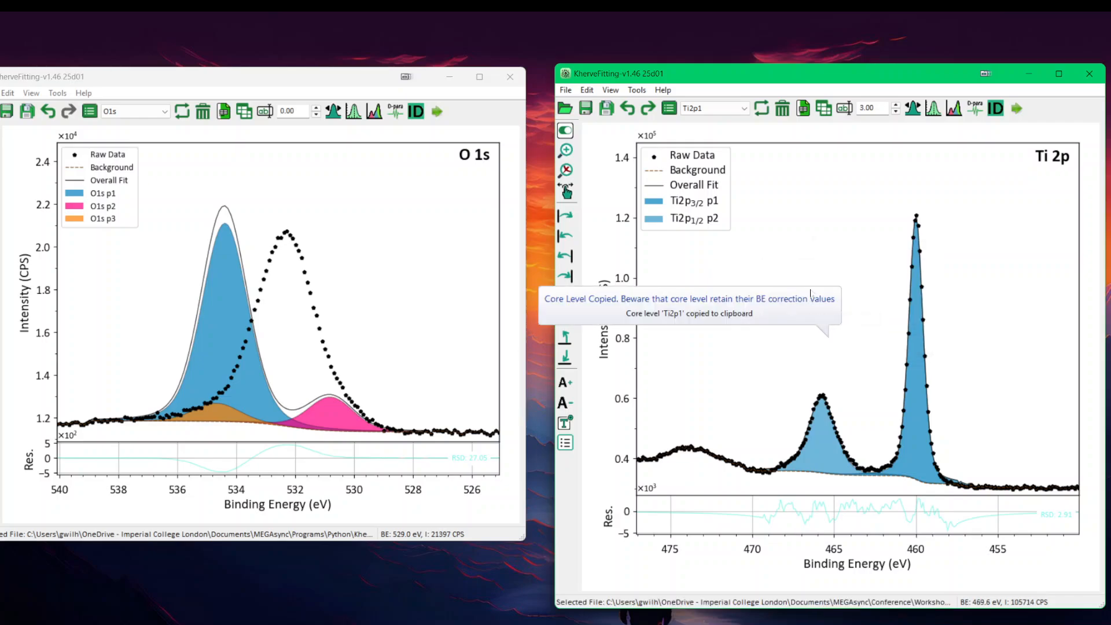
left_click(341, 255)
right_click(341, 255)
left_click(383, 316)
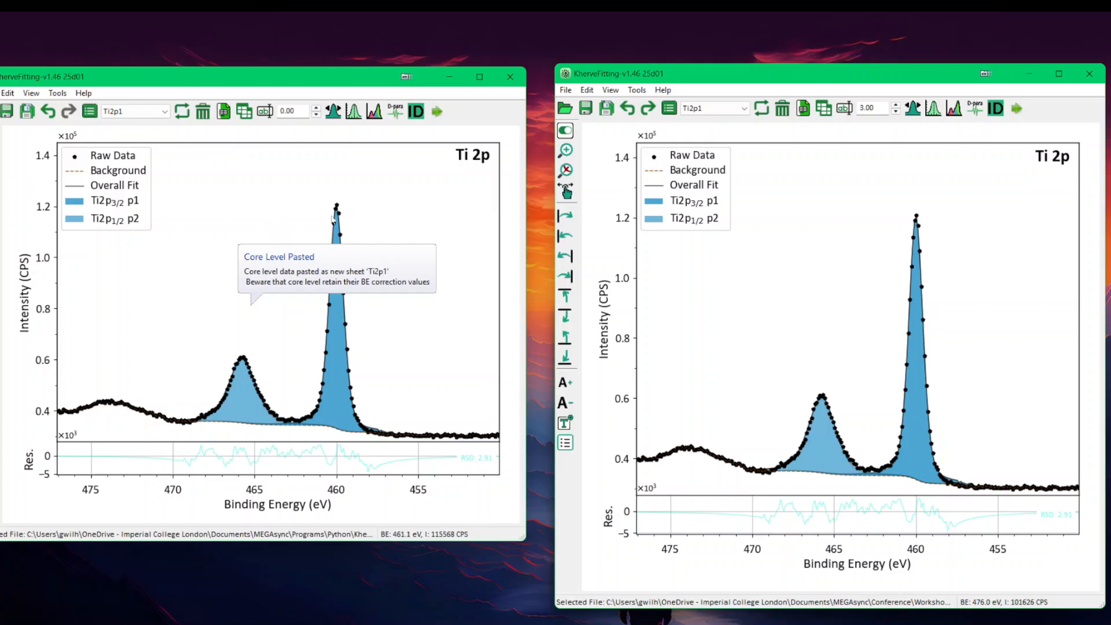
- Expand the grids of the CF1000_Kfitting.xlsx window, reposition it, and open the Peak Fitting window for the pasted Ti2p1 sheet
left_click(438, 112)
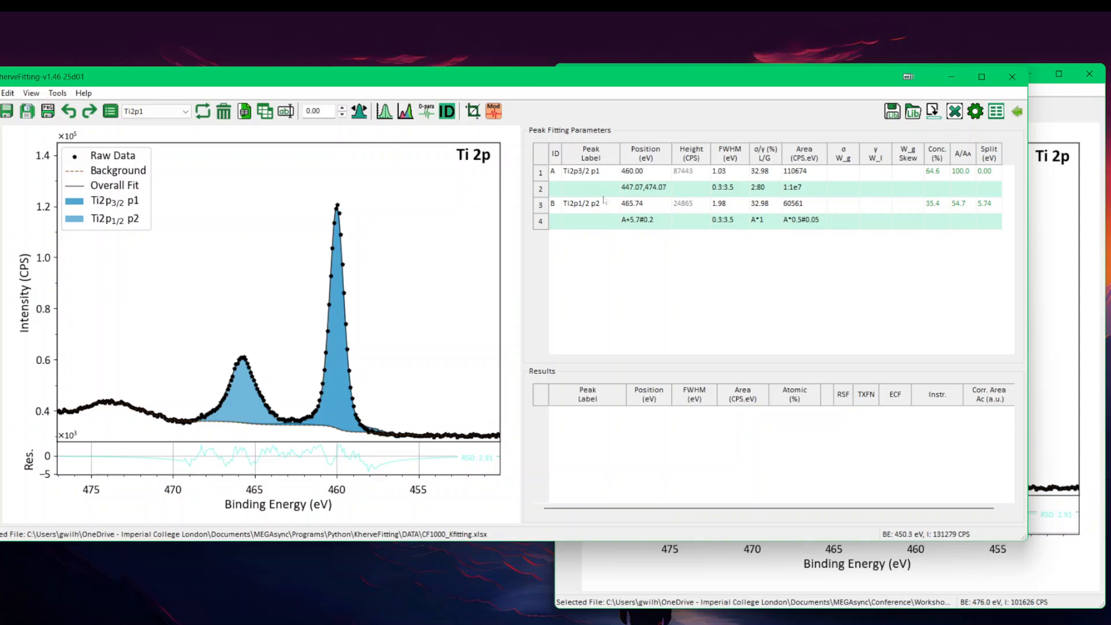
left_click_drag(663, 83, 635, 141)
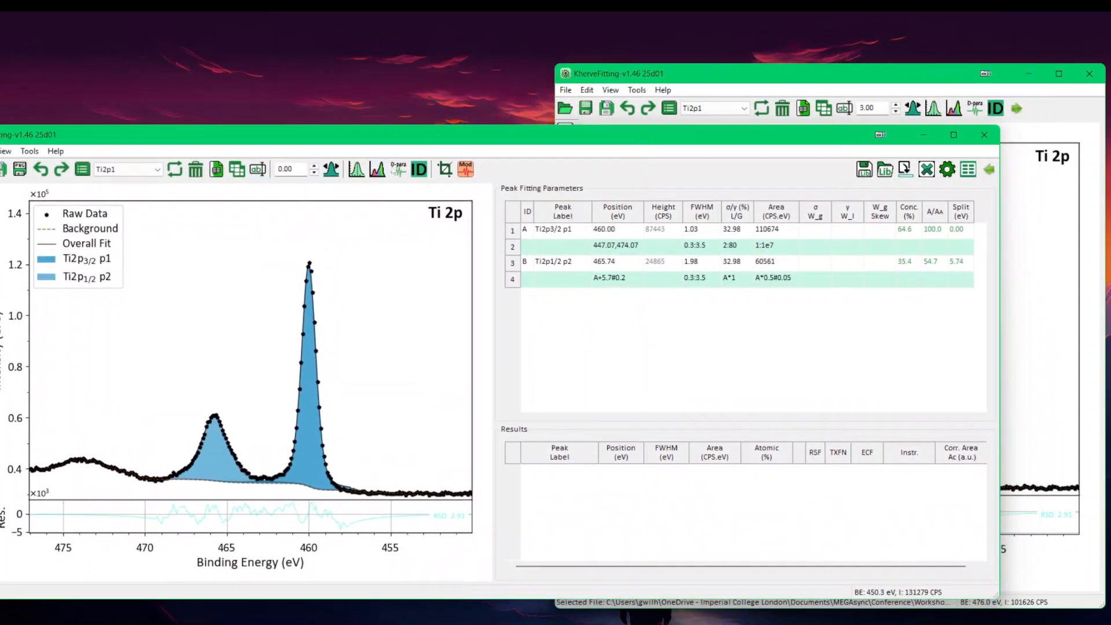
left_click(376, 169)
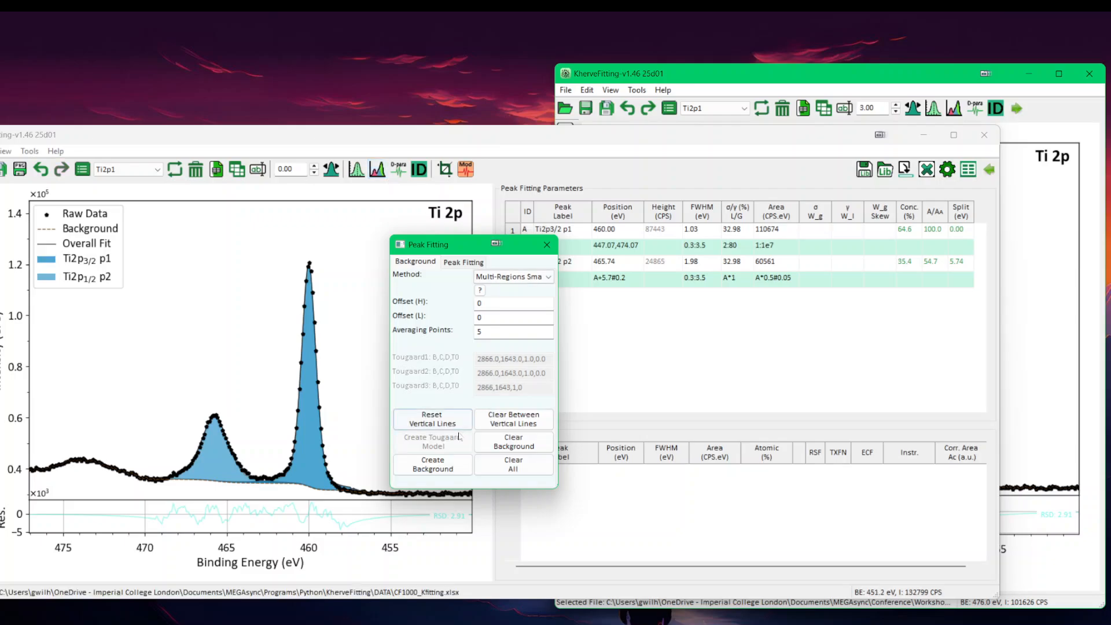
- Remove both fitted peaks from the pasted Ti2p1 sheet in CF1000_Kfitting.xlsx and move the Peak Fitting window aside
left_click(451, 264)
left_click(432, 448)
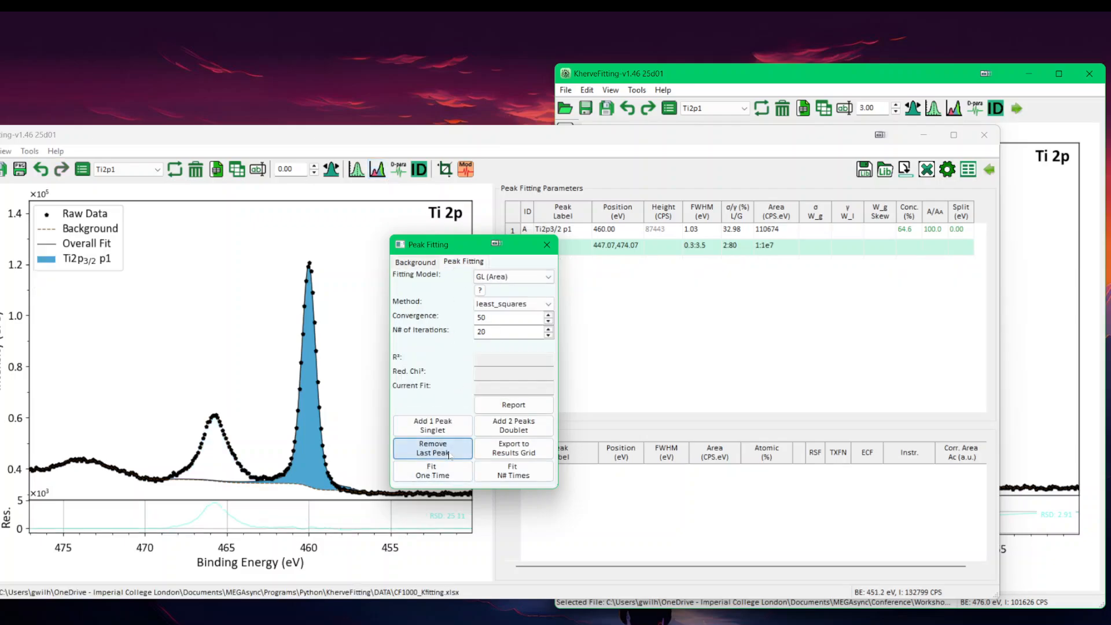
left_click(433, 447)
left_click_drag(476, 248, 167, 286)
- Switch to the STO.xlsx window, expand and reposition it to expose its grids, and close the Peak Fitting window left from the other file
left_click(889, 71)
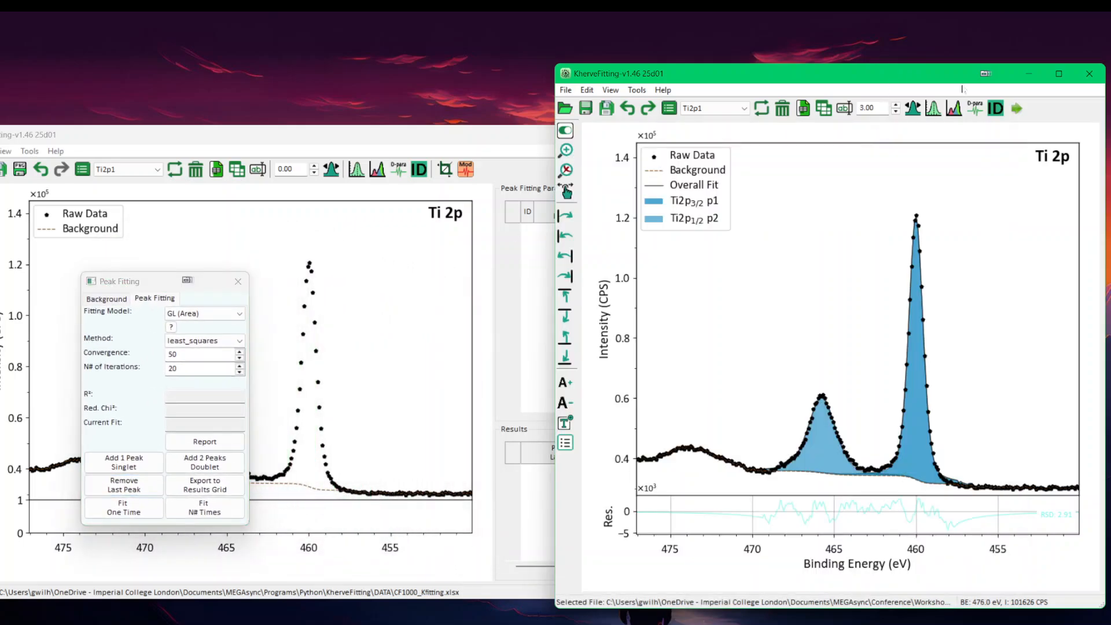
left_click(1016, 109)
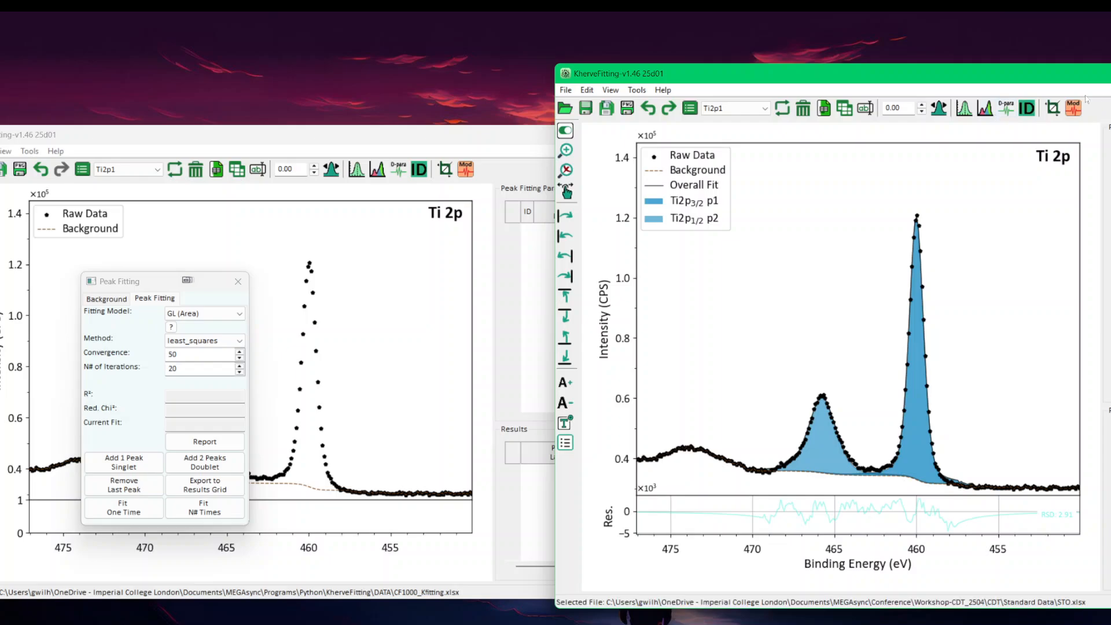
left_click_drag(1085, 76, 651, 57)
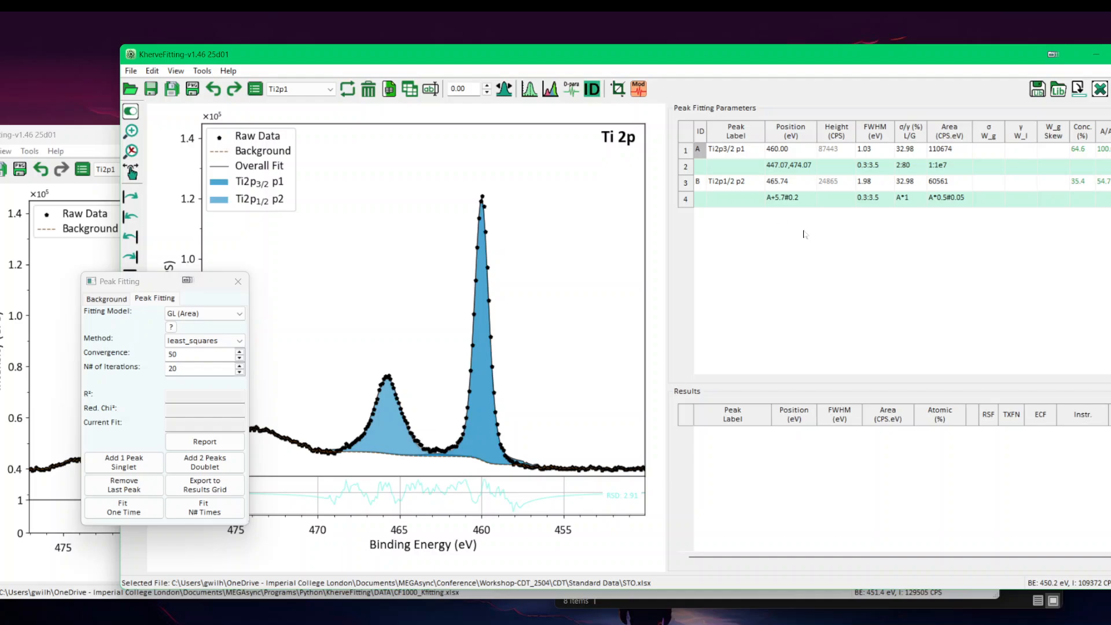
left_click(238, 282)
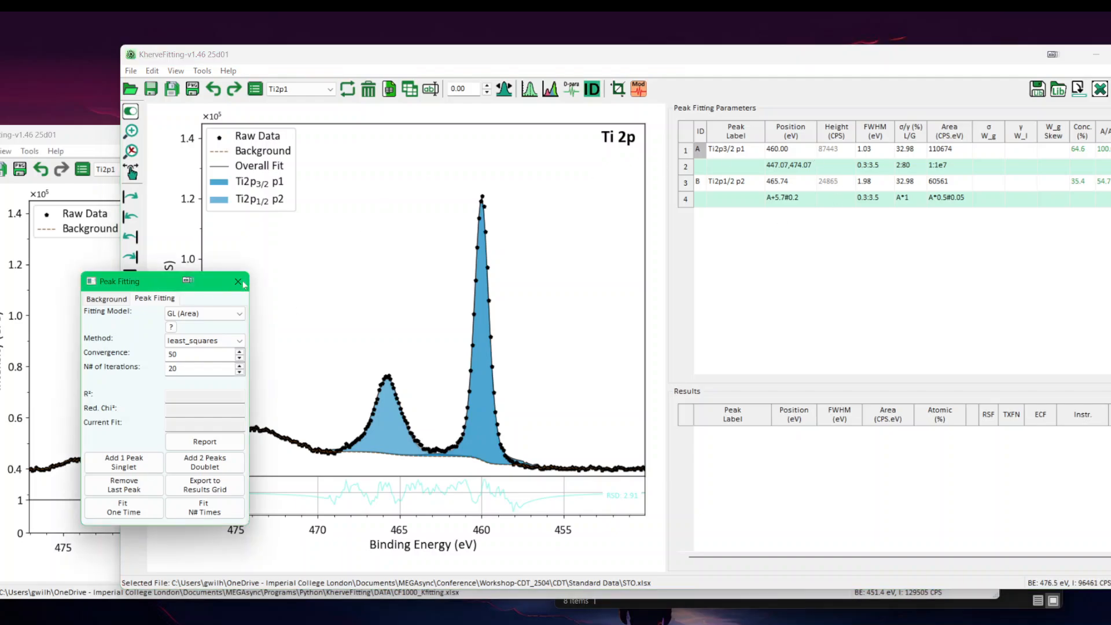
- Add a second Ti2p doublet to STO.xlsx's Ti2p1 fit and move its peak p3 to about 462.9 eV with a height of about 26400 CPS
left_click(552, 90)
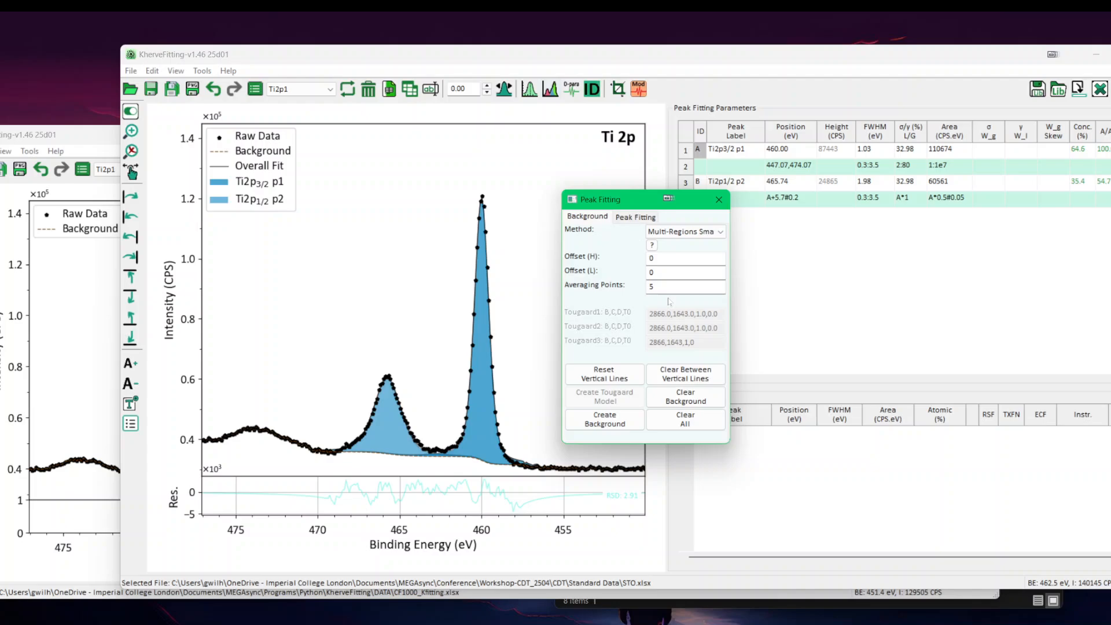
left_click(636, 217)
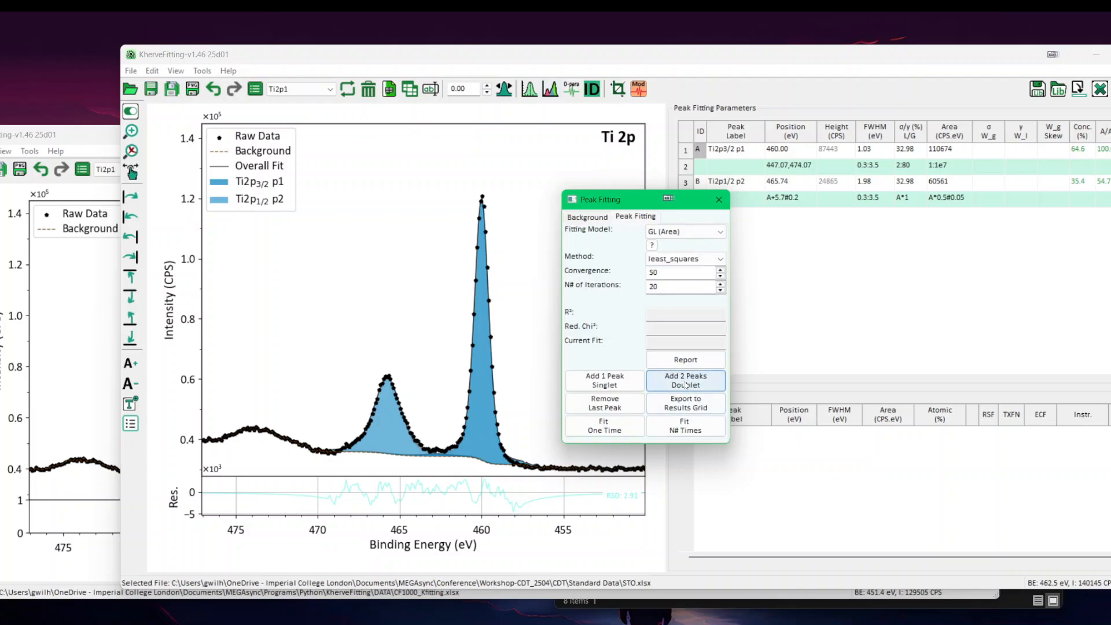
left_click(686, 382)
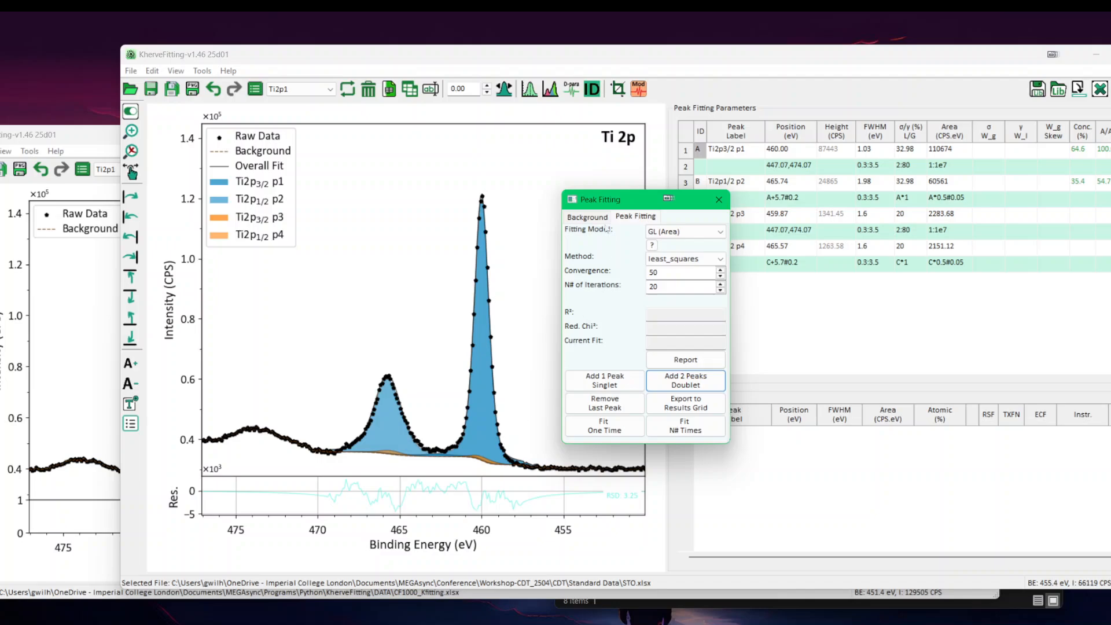
left_click_drag(610, 199, 842, 265)
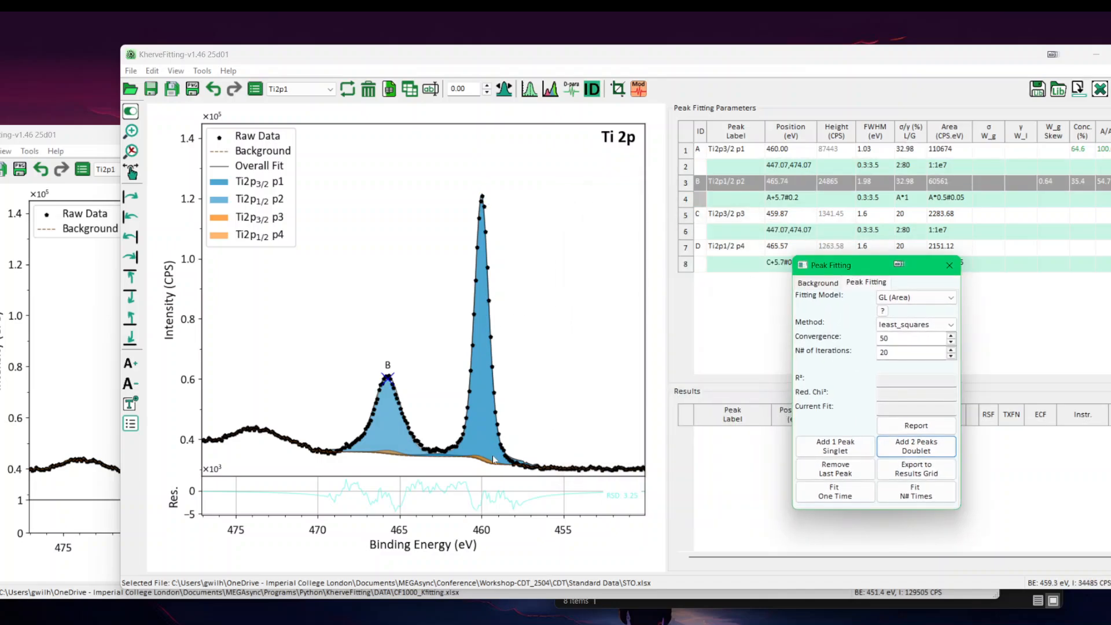
left_click_drag(493, 460, 434, 376)
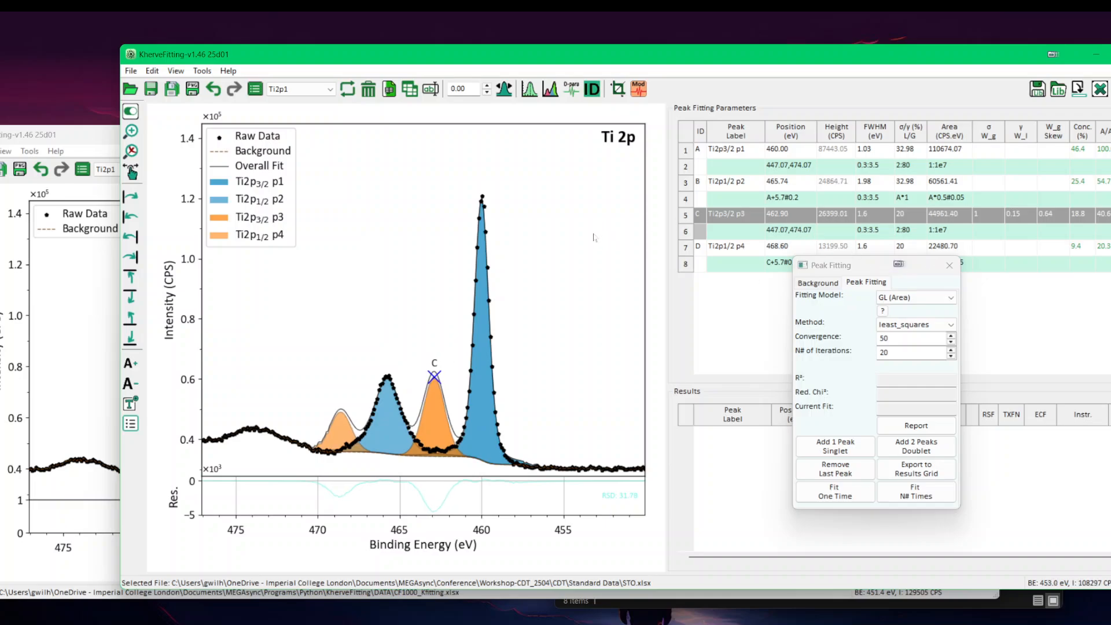
- Copy the four-peak Ti2p1 peak table from STO.xlsx and paste it onto the Ti2p1 plot of CF1000_Kfitting.xlsx
right_click(592, 233)
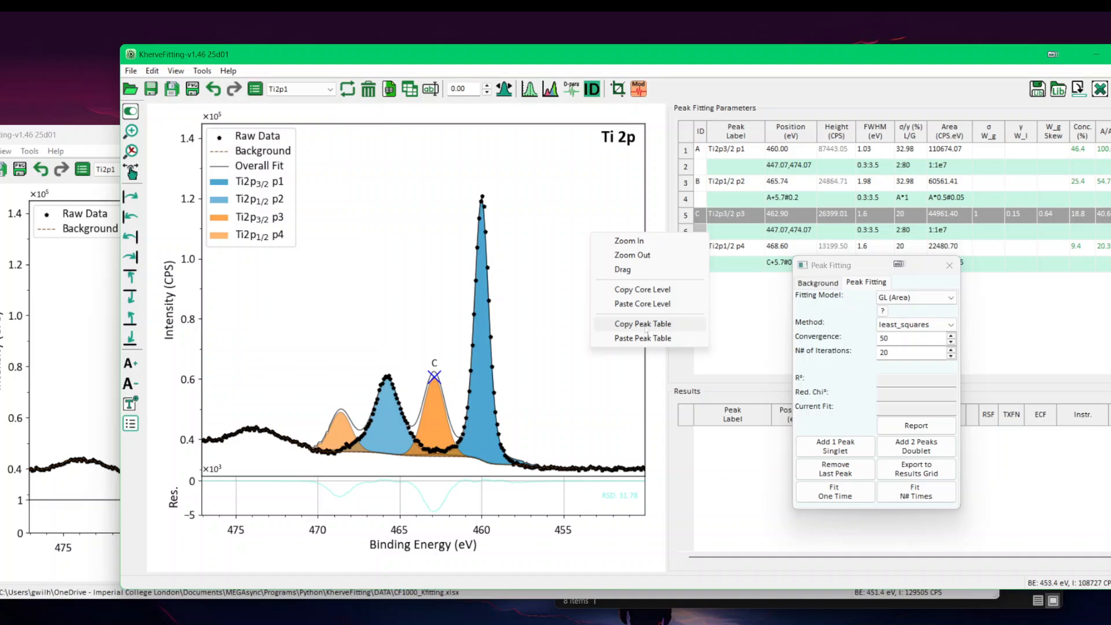
left_click(639, 324)
left_click(85, 142)
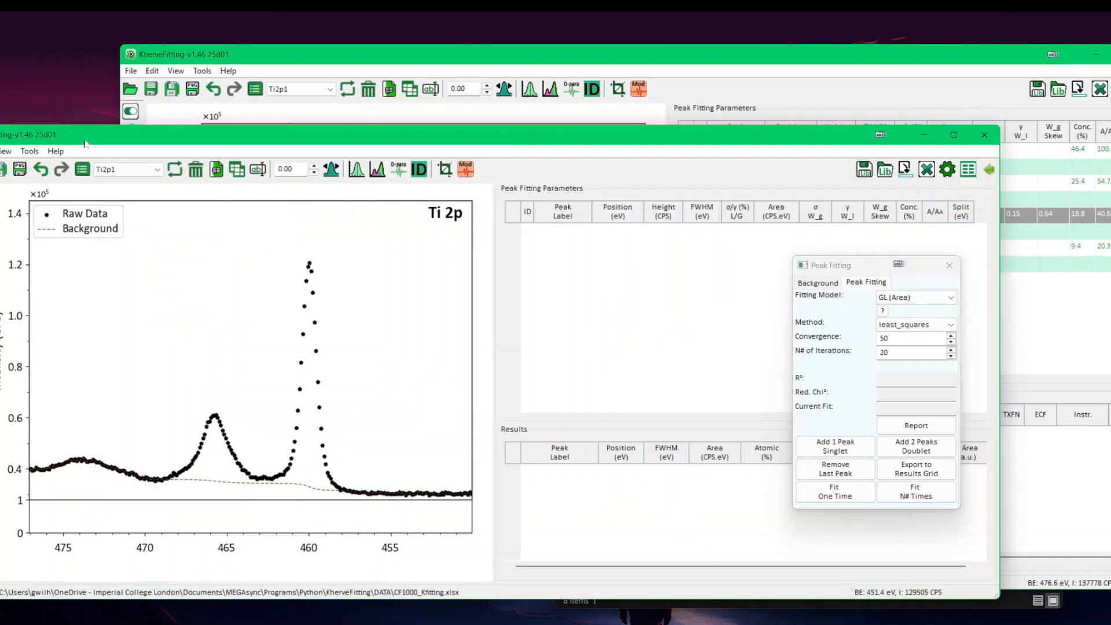
right_click(270, 276)
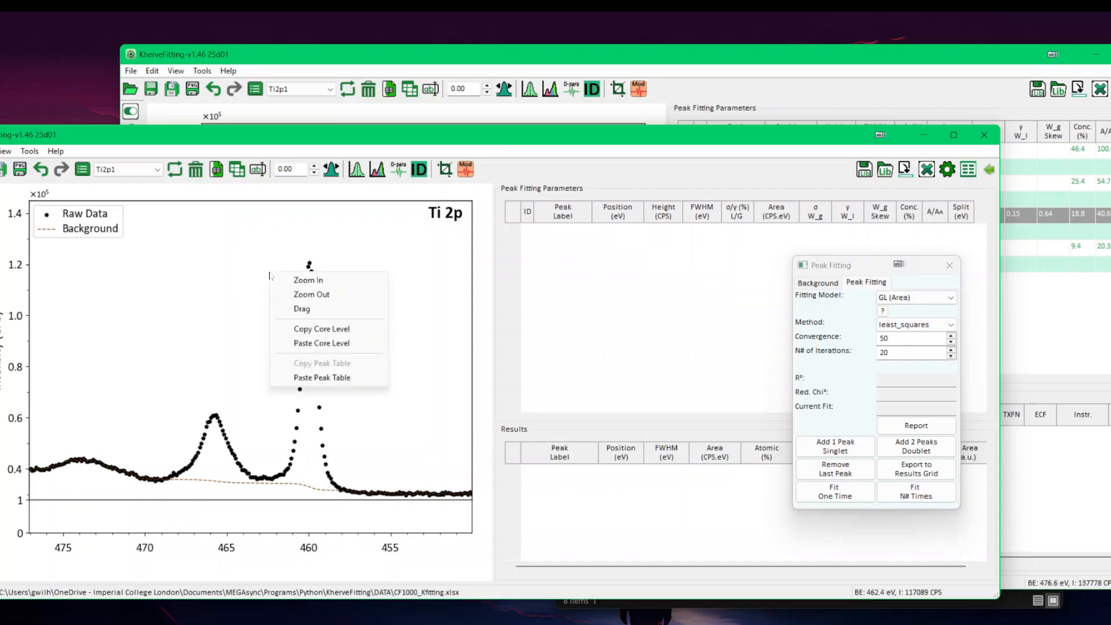
left_click(311, 377)
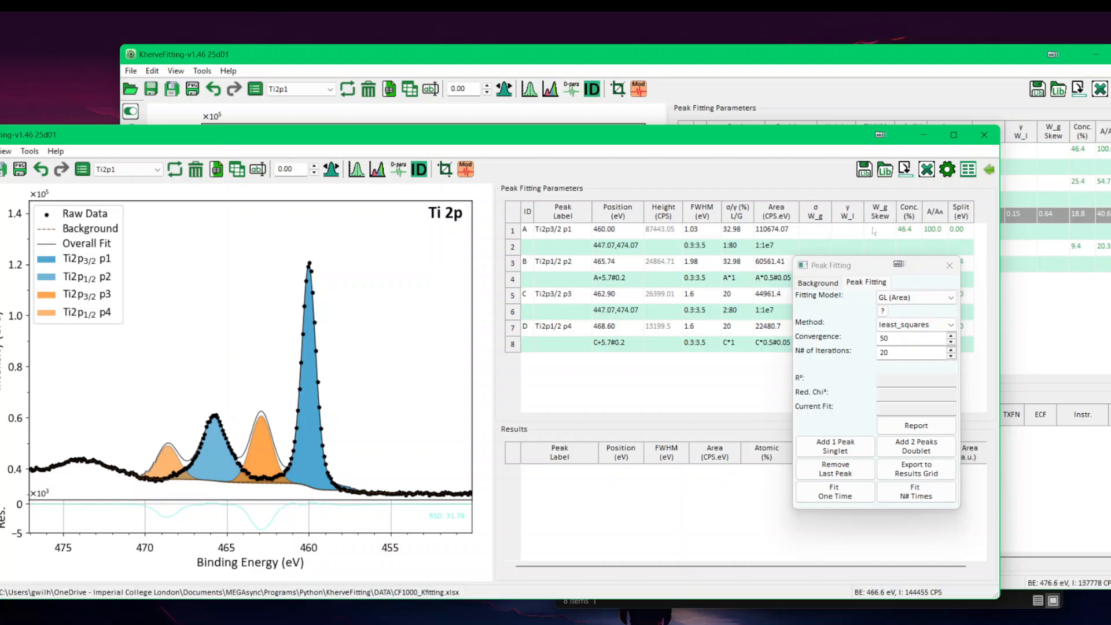
- Close the Peak Fitting window and the CF1000_Kfitting.xlsx window, and reposition the remaining STO.xlsx window
left_click(949, 267)
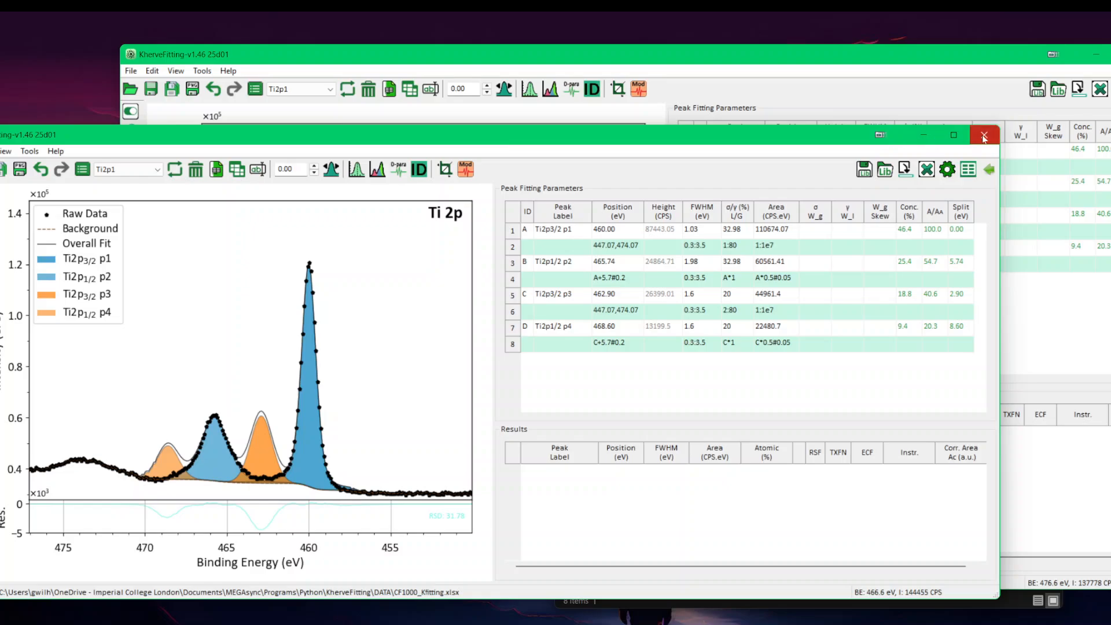
left_click(984, 136)
left_click_drag(803, 58, 655, 81)
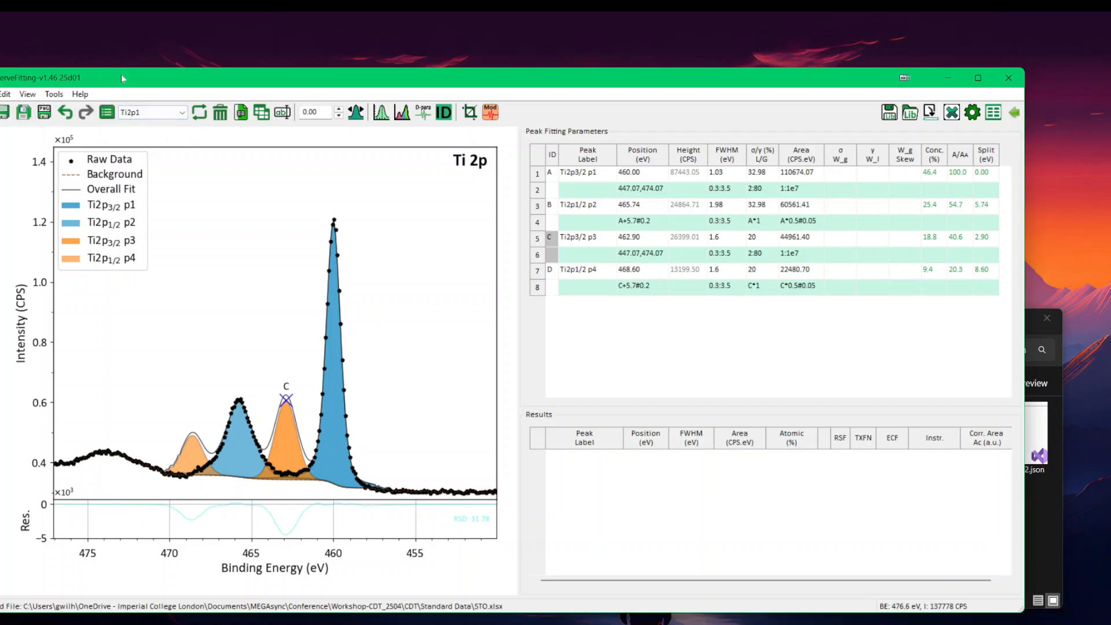
- Open the Sample/Experiment Manager clear of the plot and view the Sr3d1 and Ti2p1 core levels of STO.xlsx
left_click(106, 111)
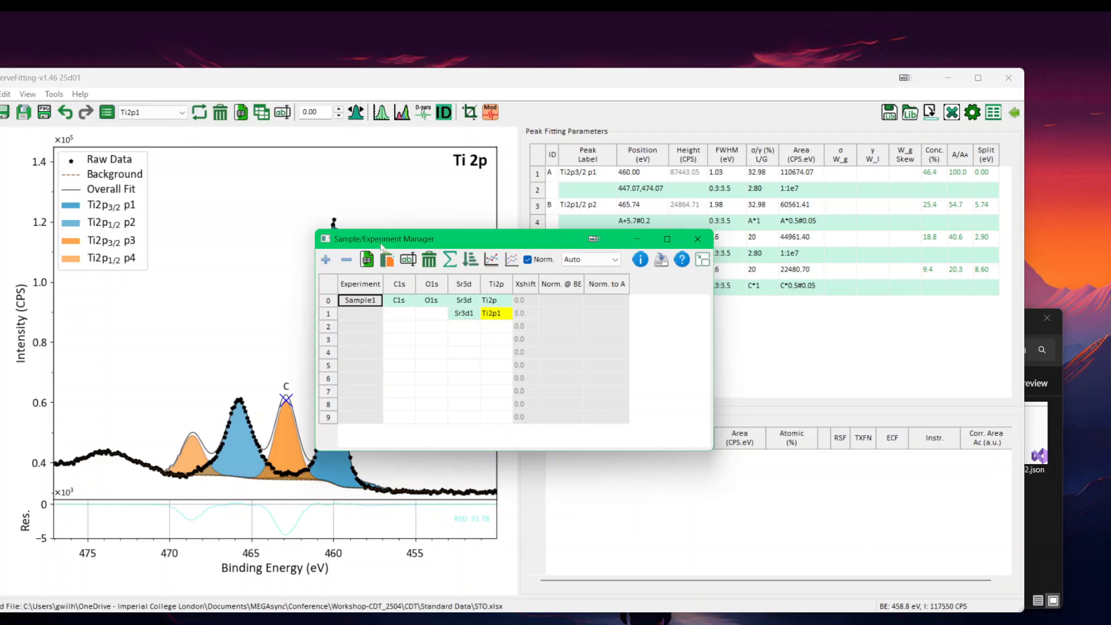
left_click_drag(404, 244, 668, 373)
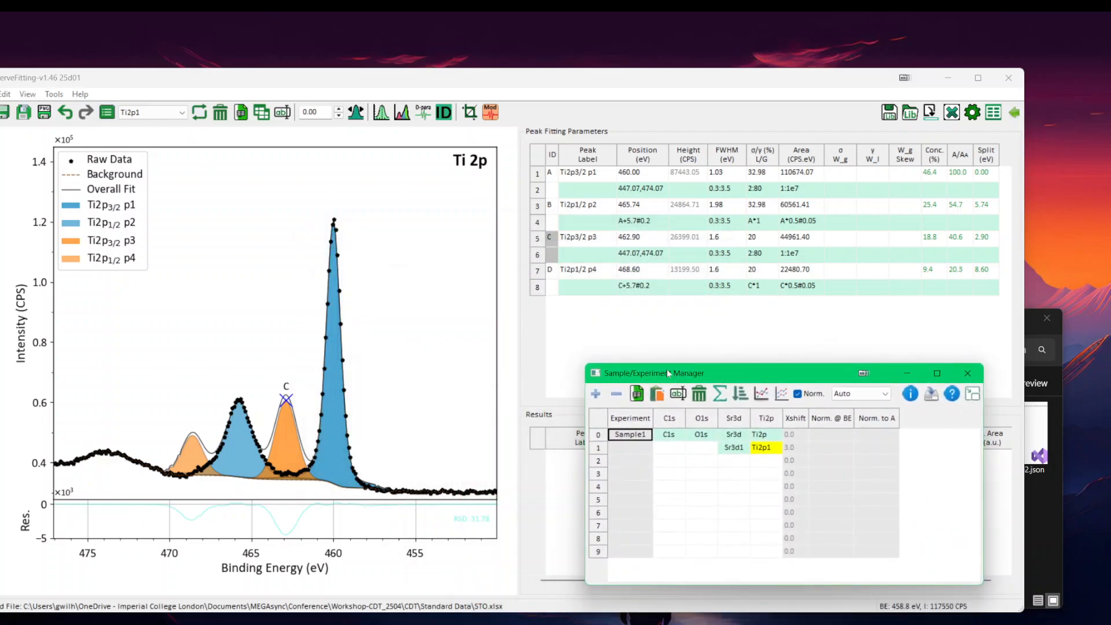
left_click(733, 447)
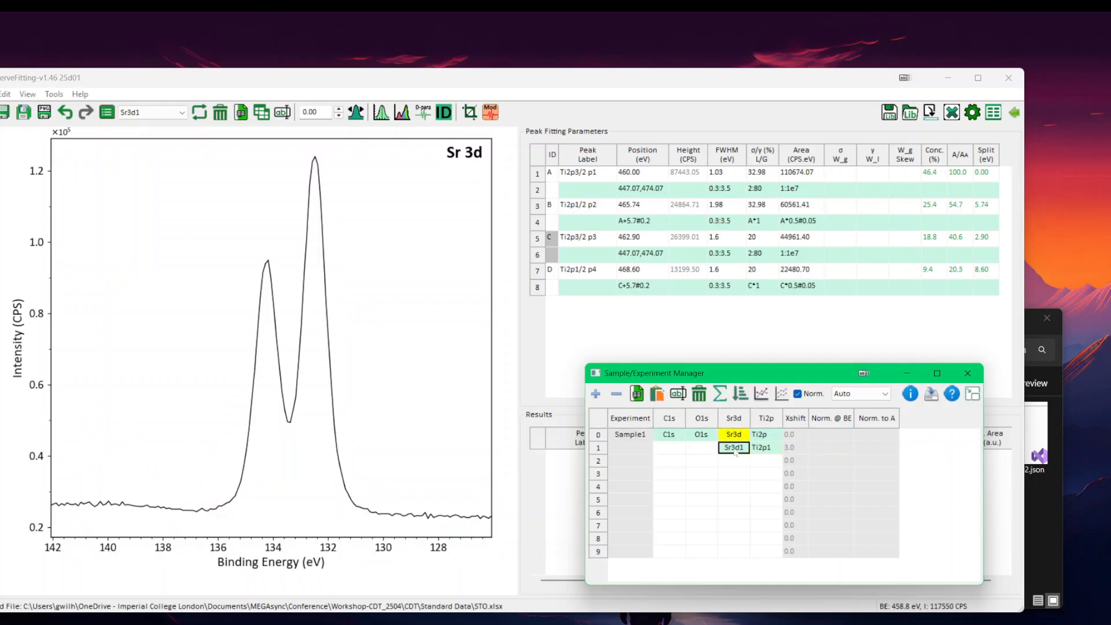
left_click(768, 447)
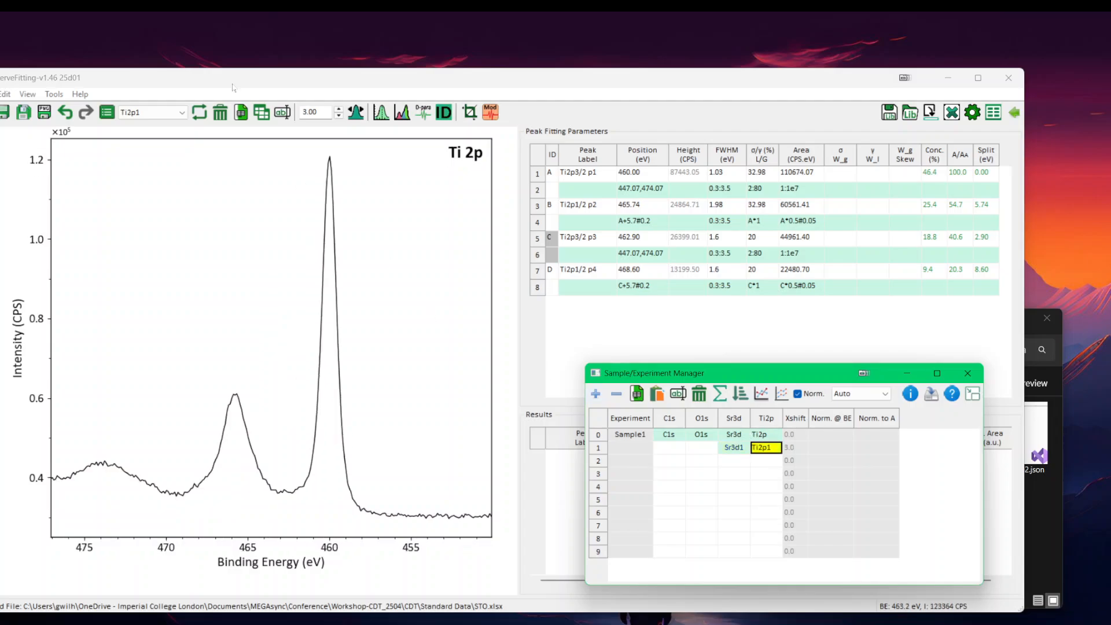
left_click(2, 94)
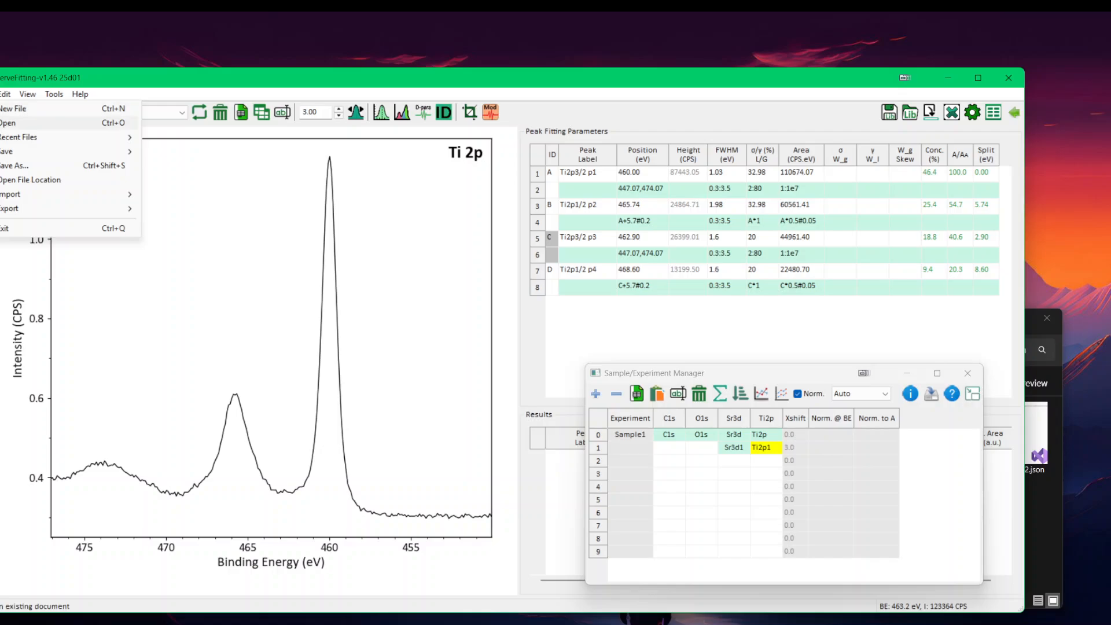
mouse_move(110, 139)
left_click(177, 137)
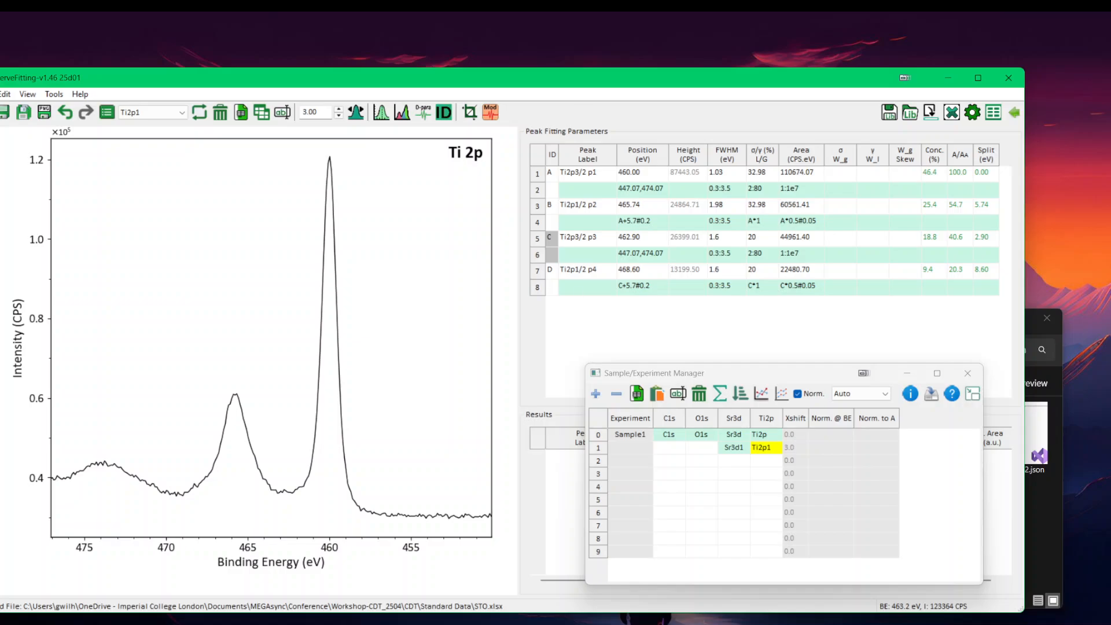
- Close the sample manager, go up to the CDT folder in File Explorer, and load Ti metal XPS.xlsx into KherveFitting
left_click(759, 624)
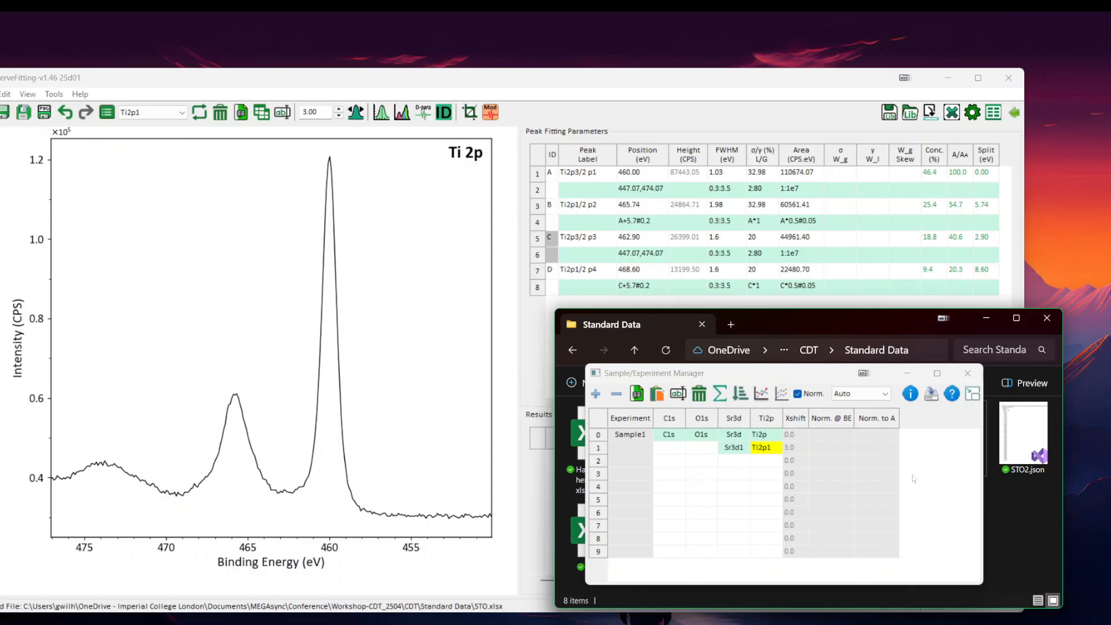
left_click(966, 373)
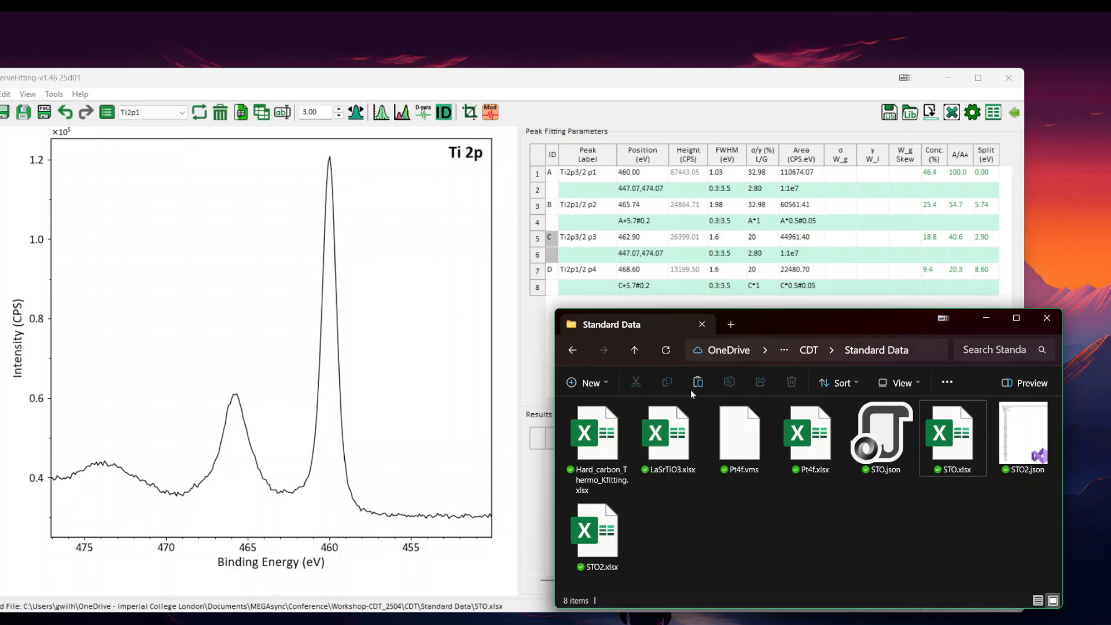
left_click(634, 351)
scroll(1020, 533, "down", 1)
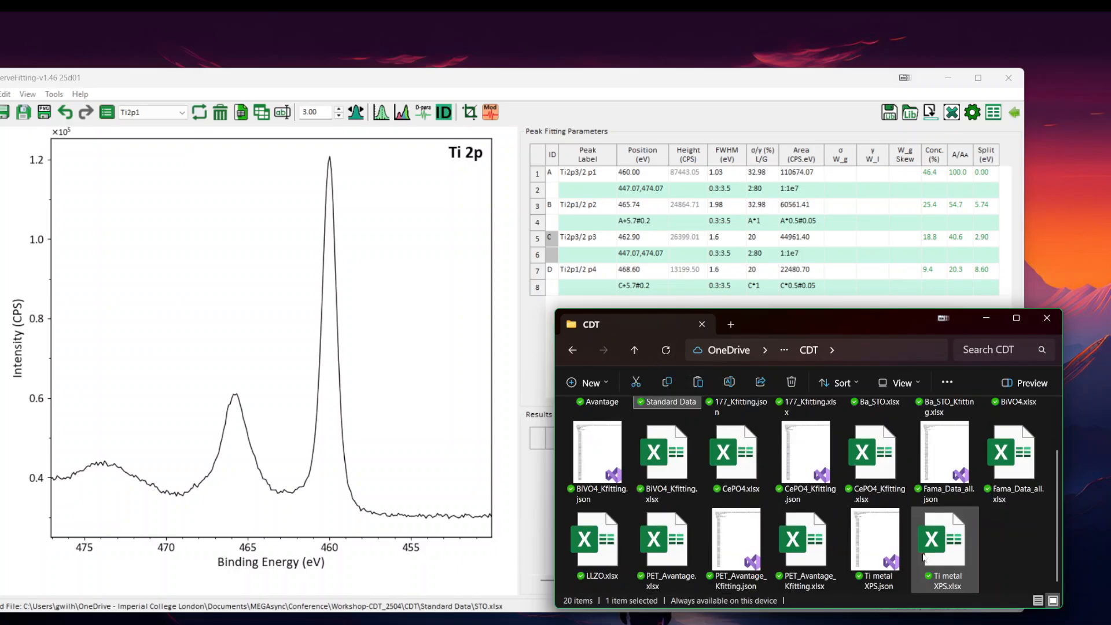
left_click(1021, 534)
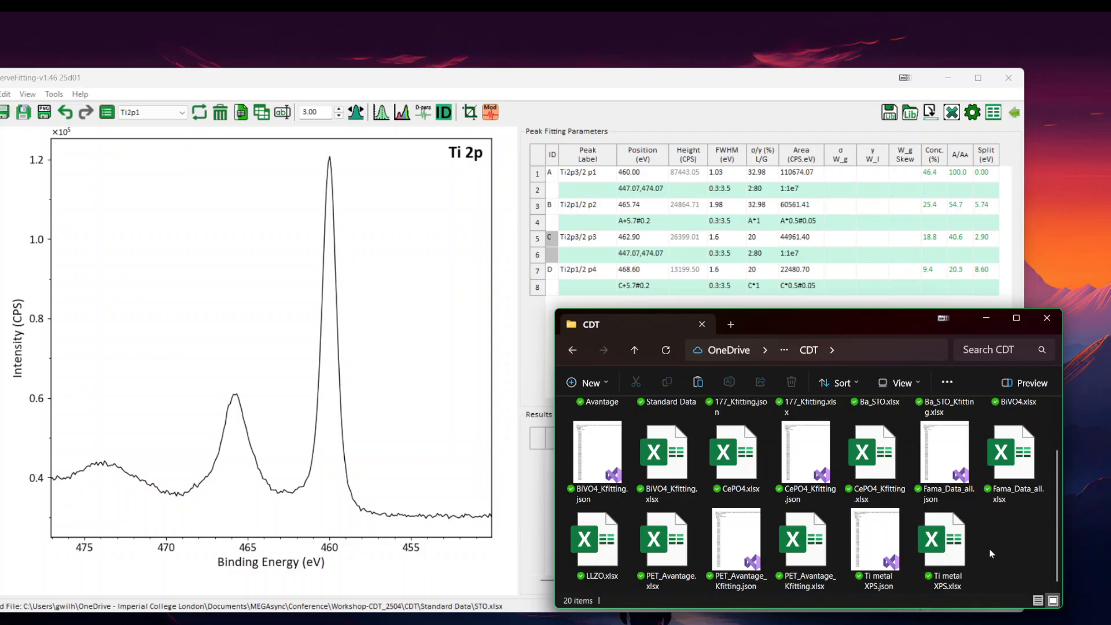
left_click_drag(953, 553, 337, 308)
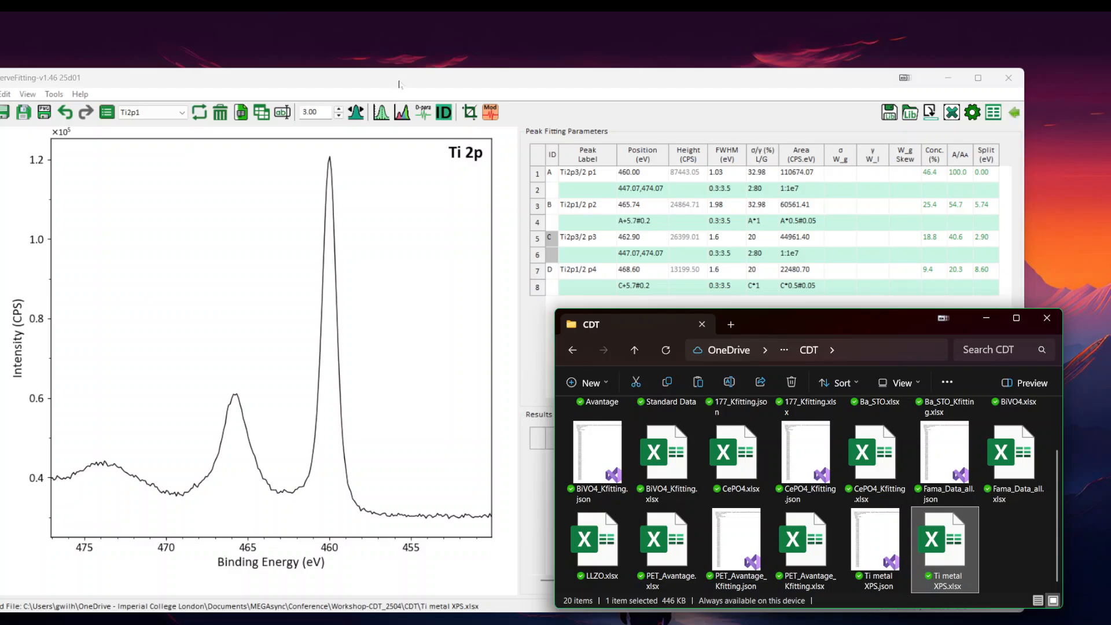
- Check the sheet list of Ti metal XPS.xlsx and open the Sample/Experiment Manager clear of the plot
left_click(137, 113)
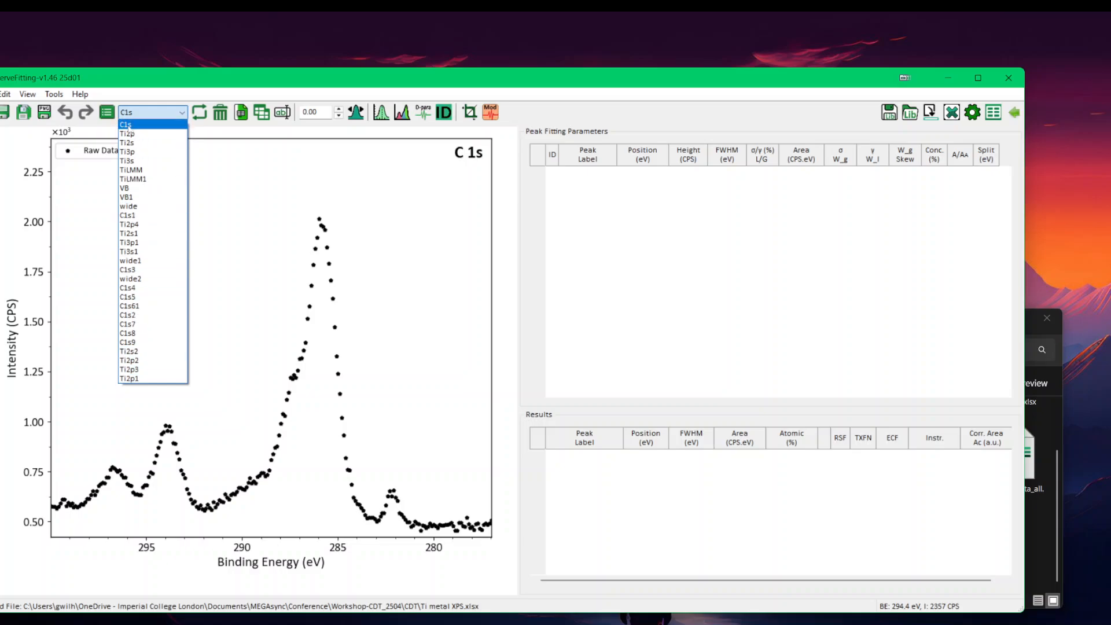
left_click(199, 233)
left_click(106, 112)
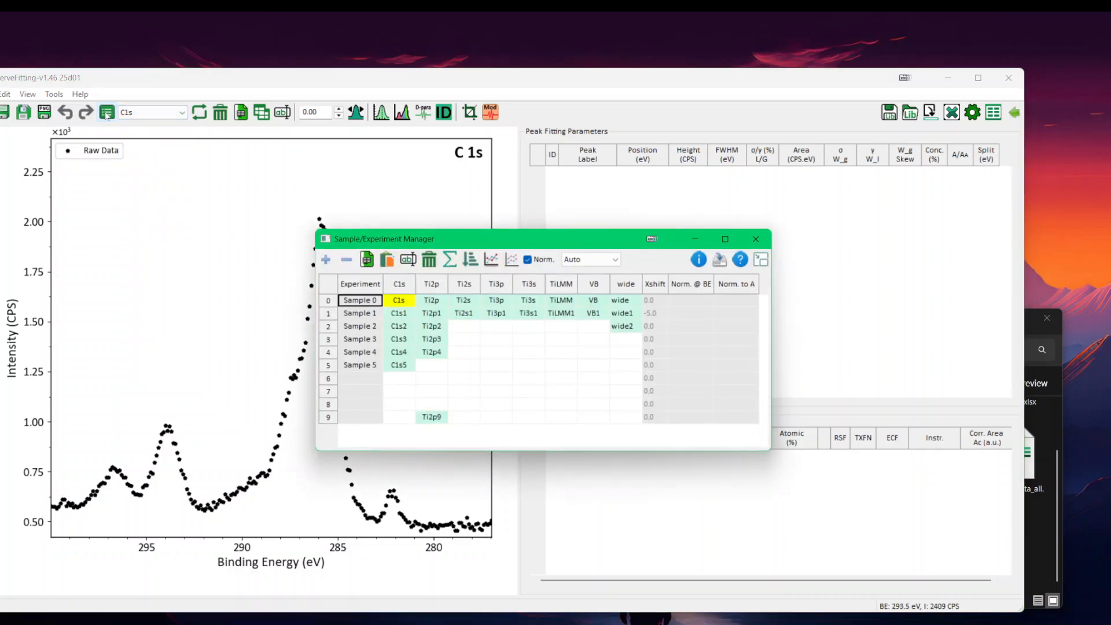
left_click_drag(405, 238, 624, 377)
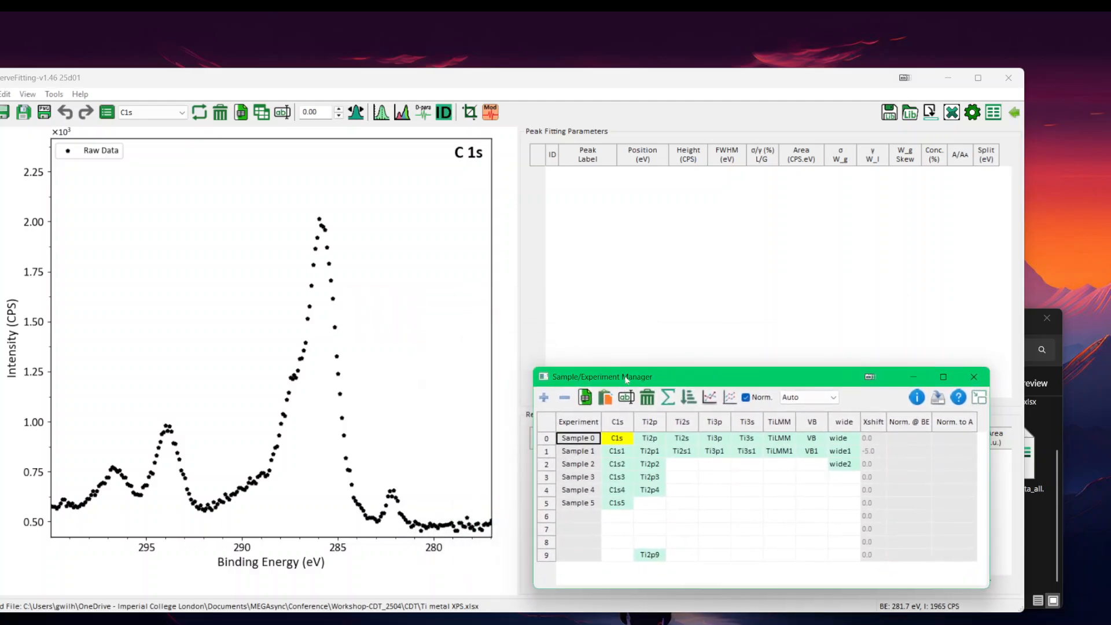
double_click(577, 442)
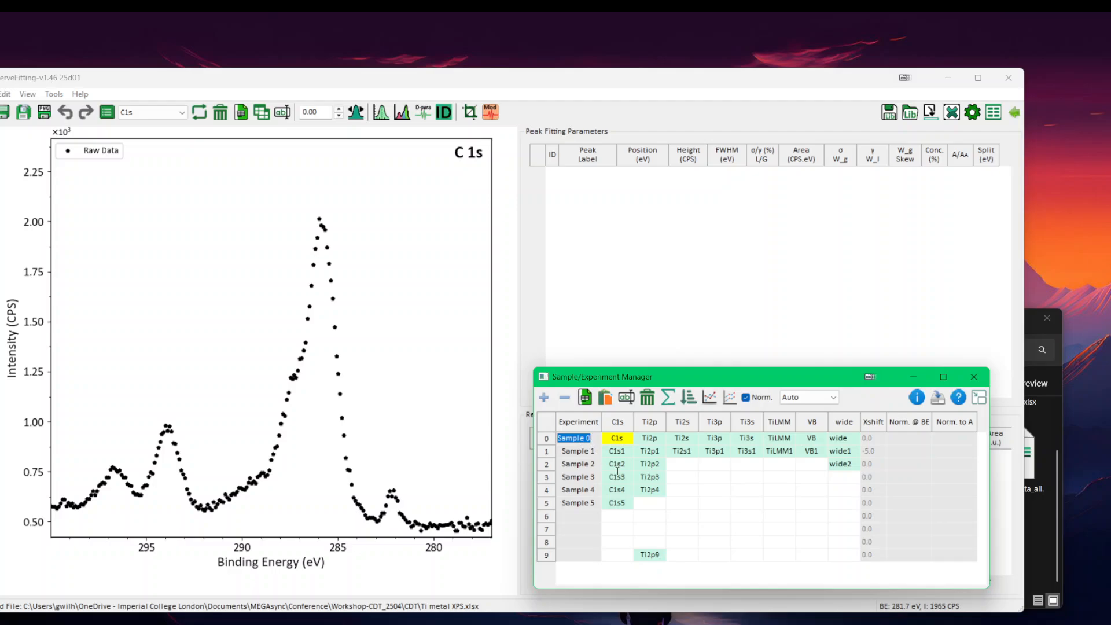
key("Return")
- Step through the samples' C1s core levels in the manager, starting from Sample 0's C1s and going back up the column
left_click(613, 439)
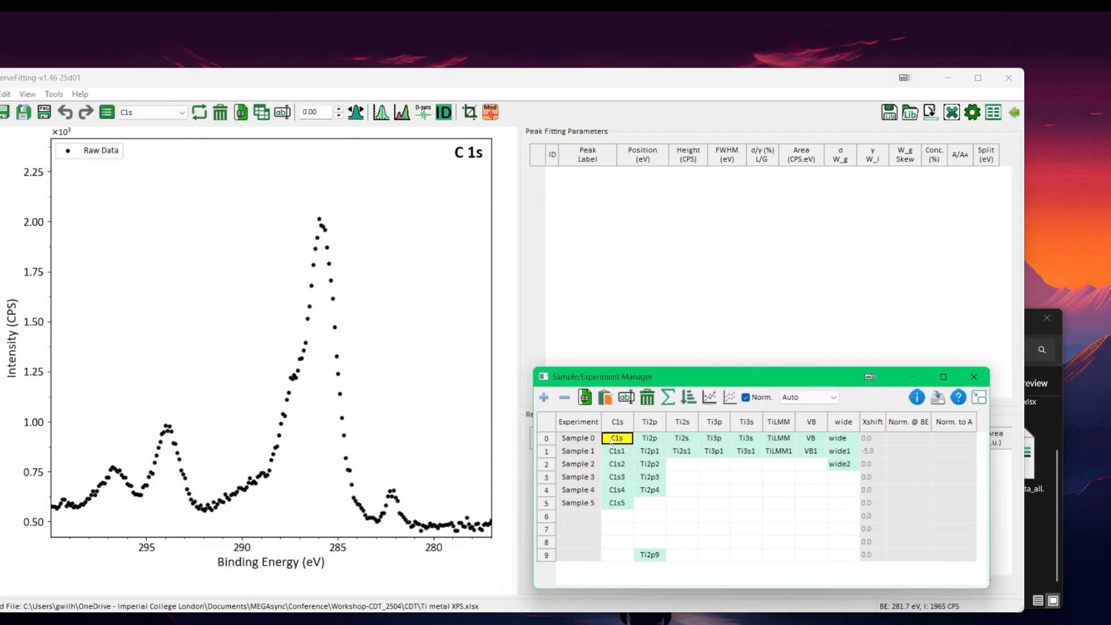
key("Down")
key("Down")
key("Down")
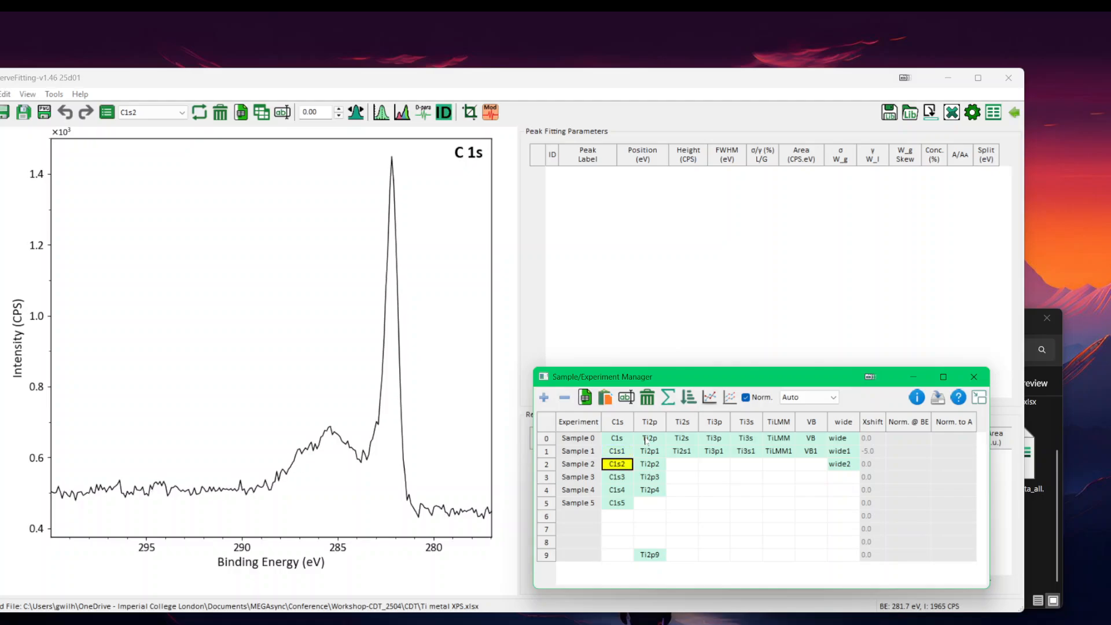
key("Down")
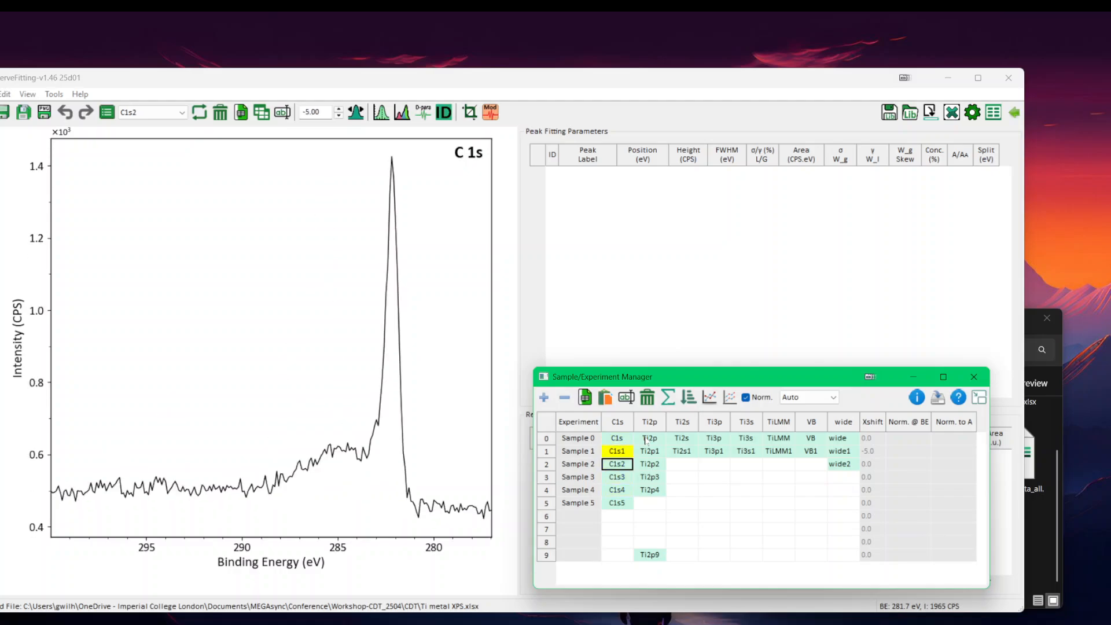
key("Down")
key("Up")
key("Up")
key("Up")
key("Up")
- Plot the C1s1 to C1s5 core levels of Samples 1 to 5 together, overlaid in one normalized graph
key("shift+Down")
key("shift+Down")
key("shift+Down")
key("shift+Down")
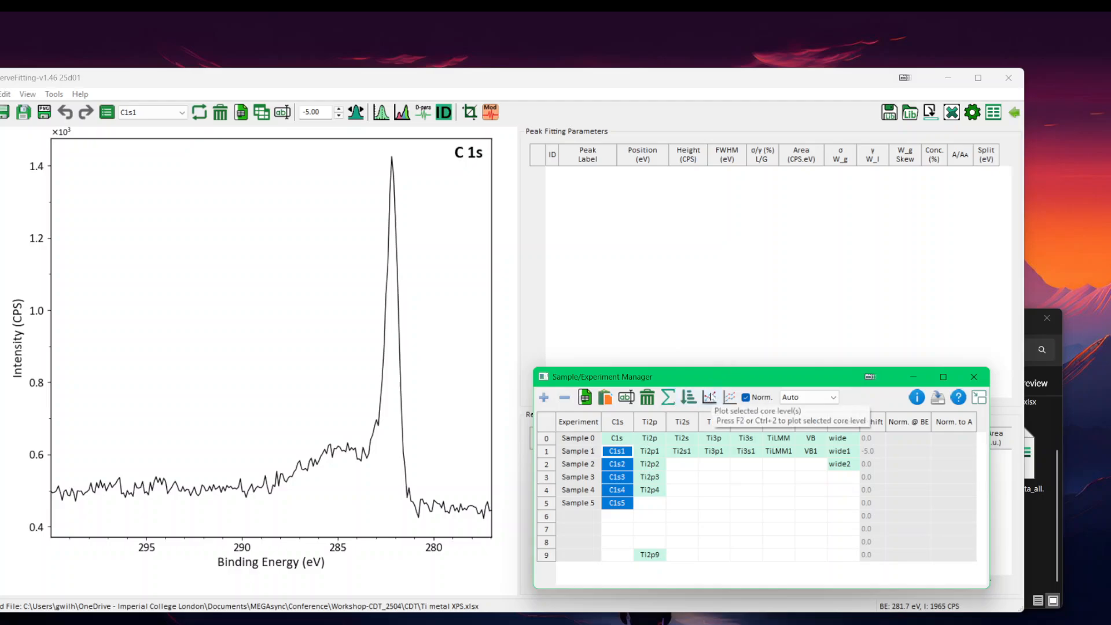
left_click(710, 397)
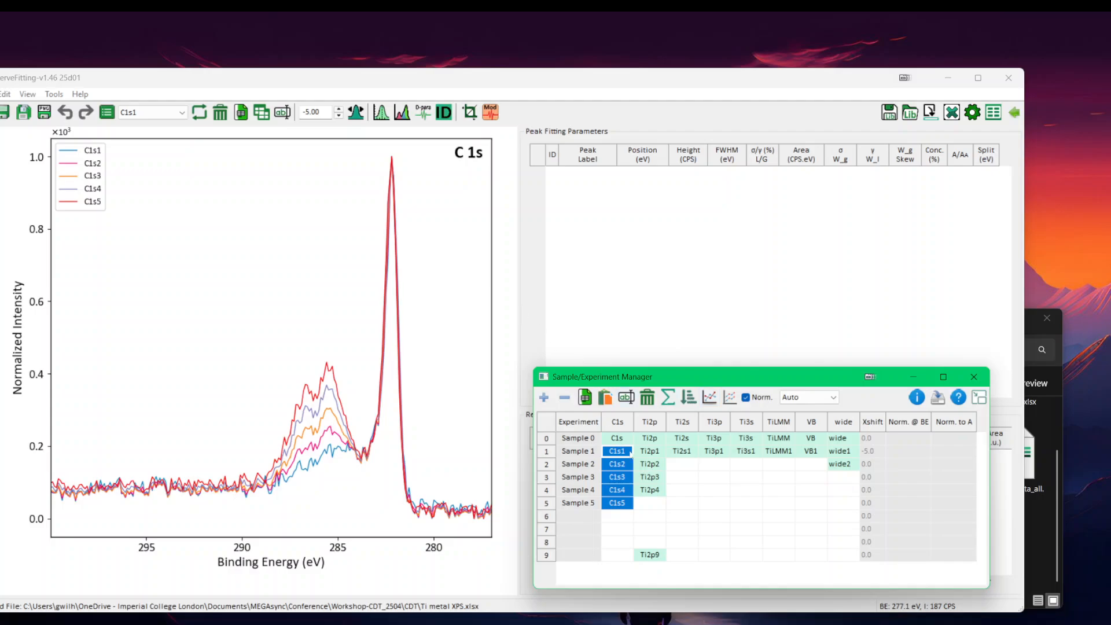
- Plot only C1s2 to C1s5 together, stack them with a 0.1 offset, and return them to a plain overlay
left_click(617, 503)
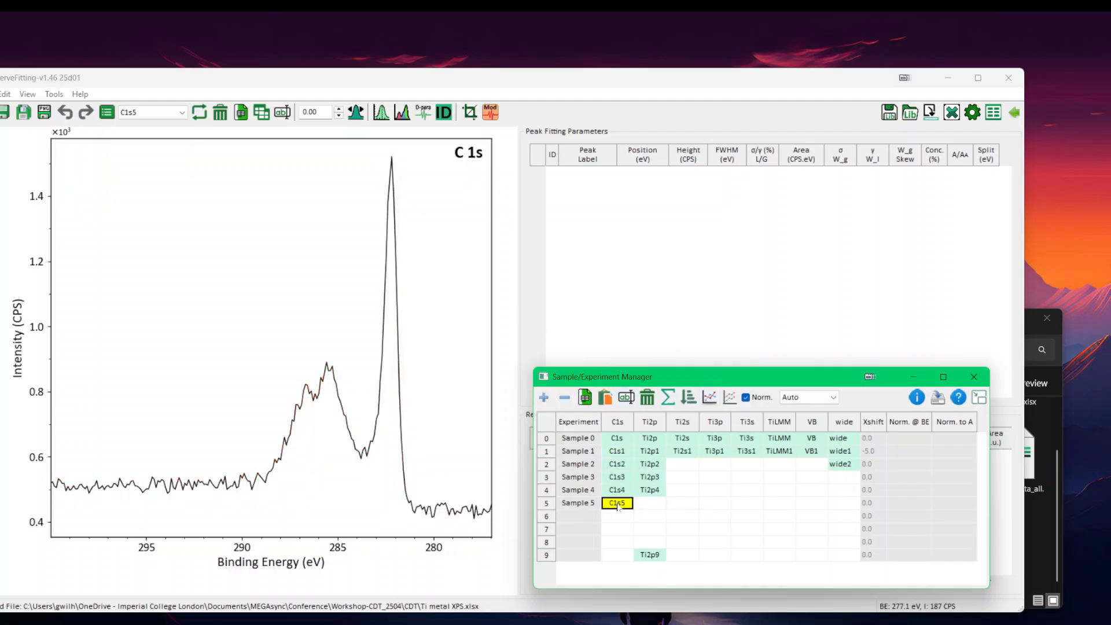
key("shift+Up")
key("shift+Up")
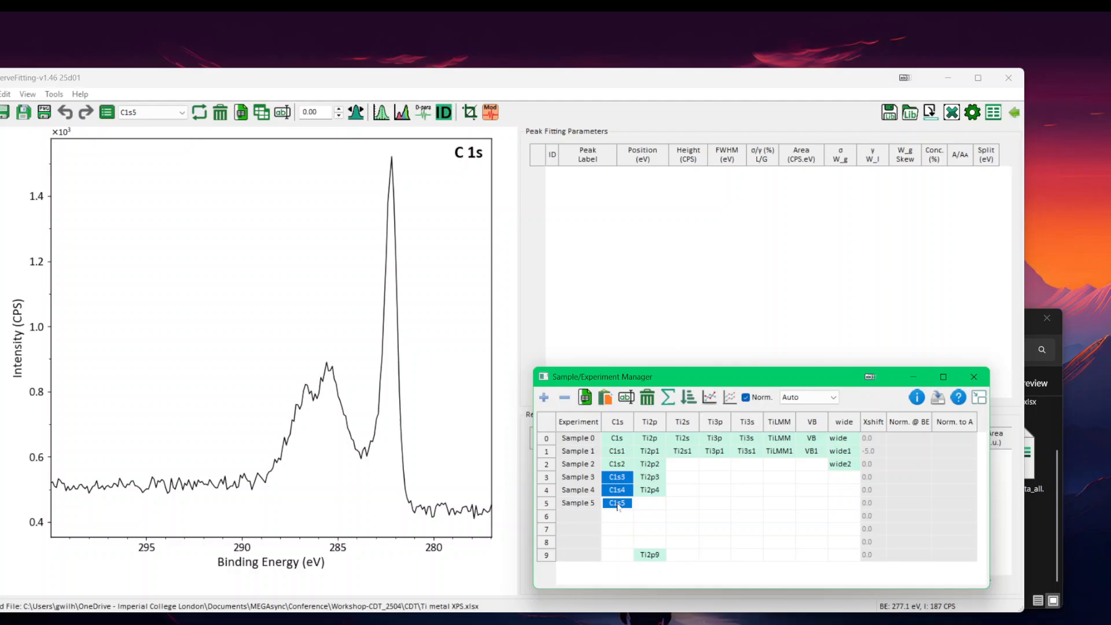
key("shift+Up")
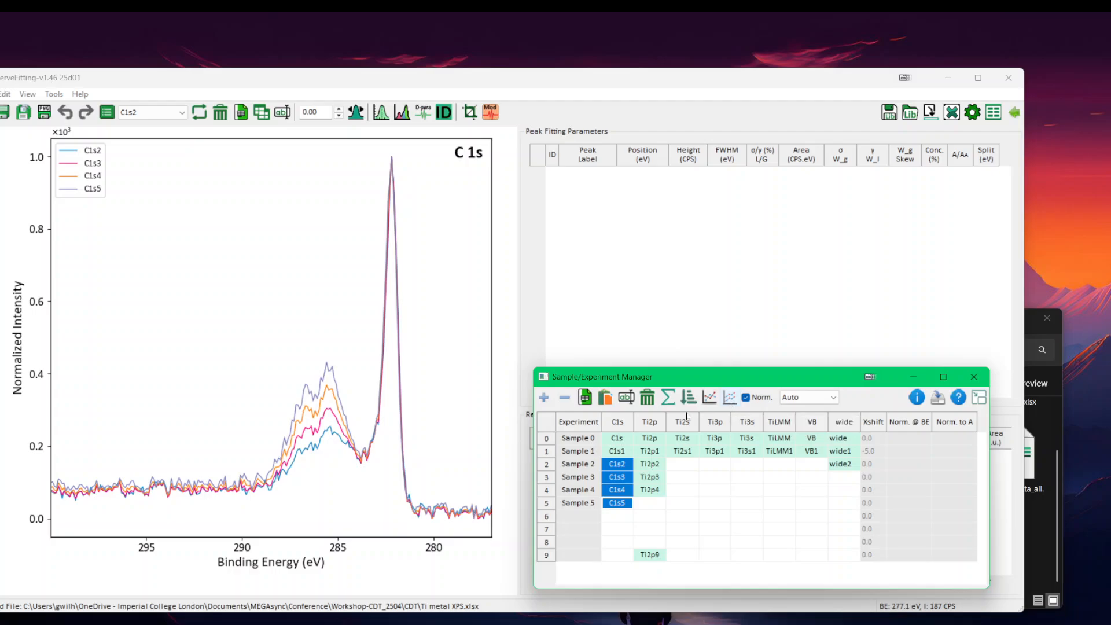
left_click(729, 397)
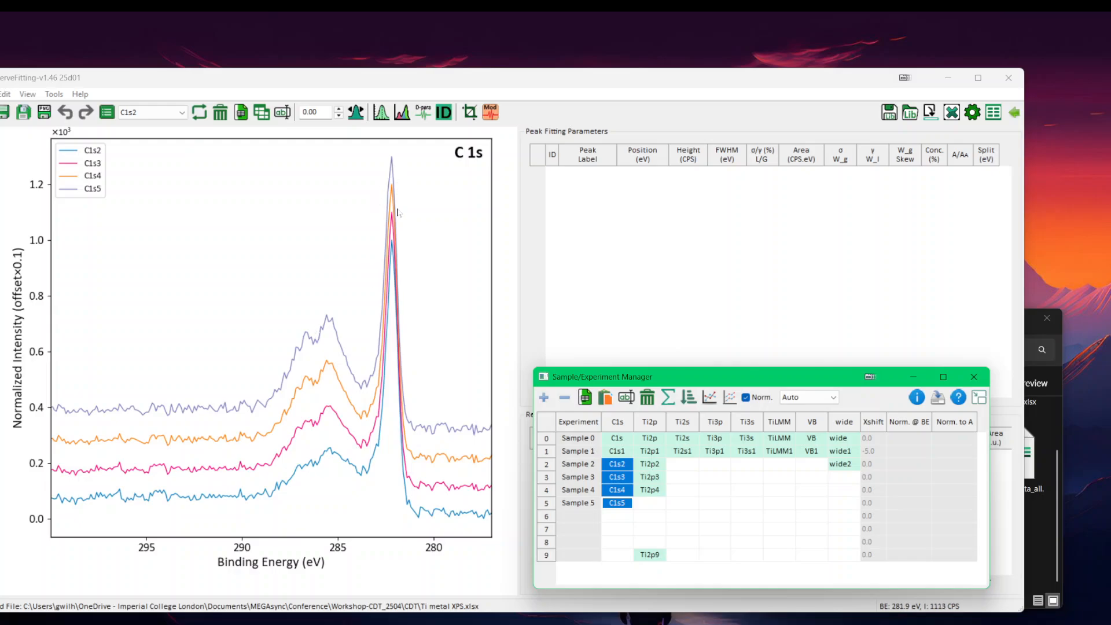
scroll(398, 216, "down", 1)
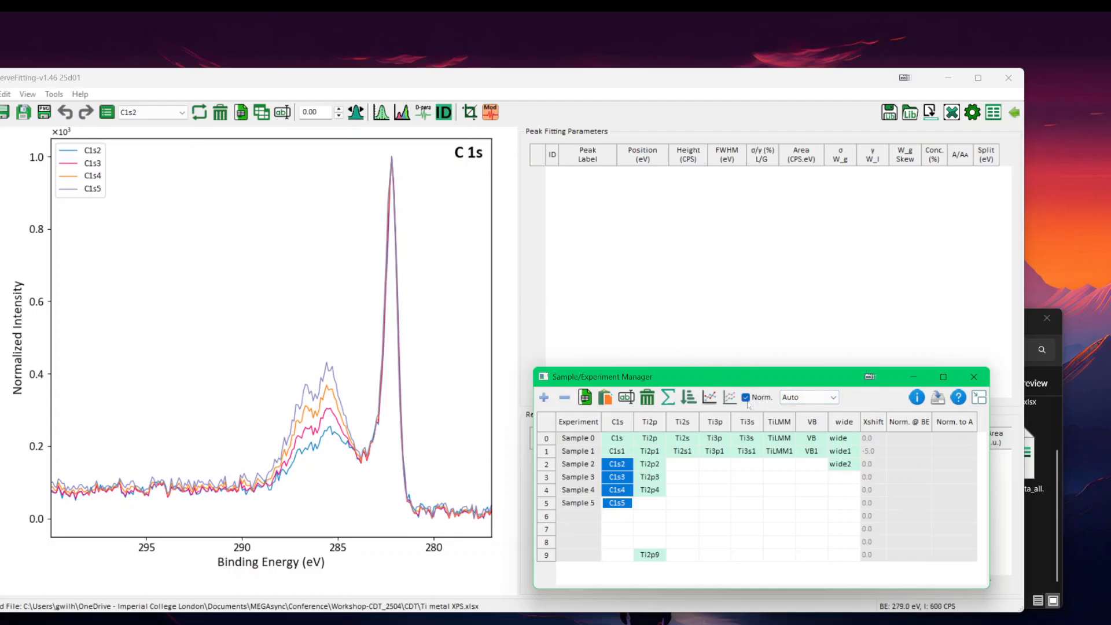
- Switch normalization to Norm. @ BE and normalize the C1s spectra at about 285.47, 283.61 and finally 282.12 eV
left_click(807, 397)
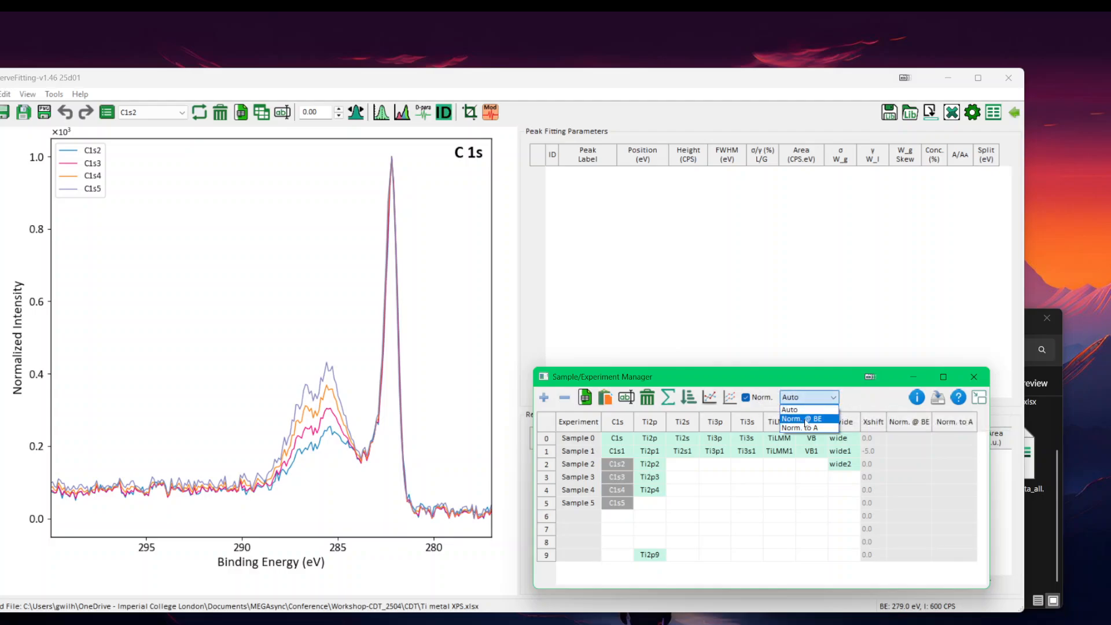
left_click(805, 419)
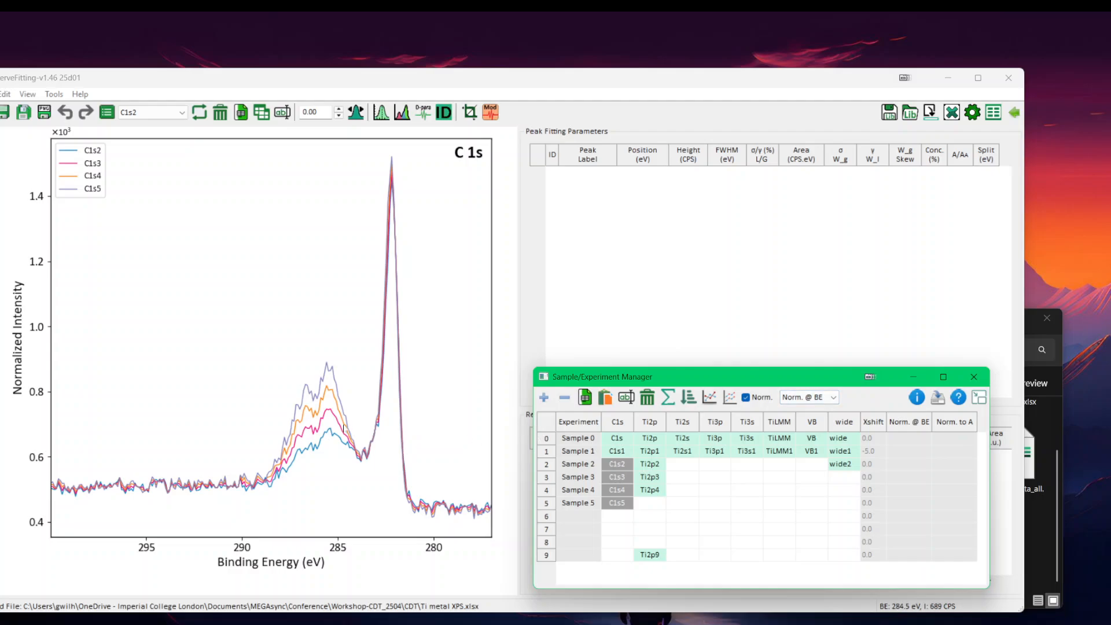
left_click(339, 376)
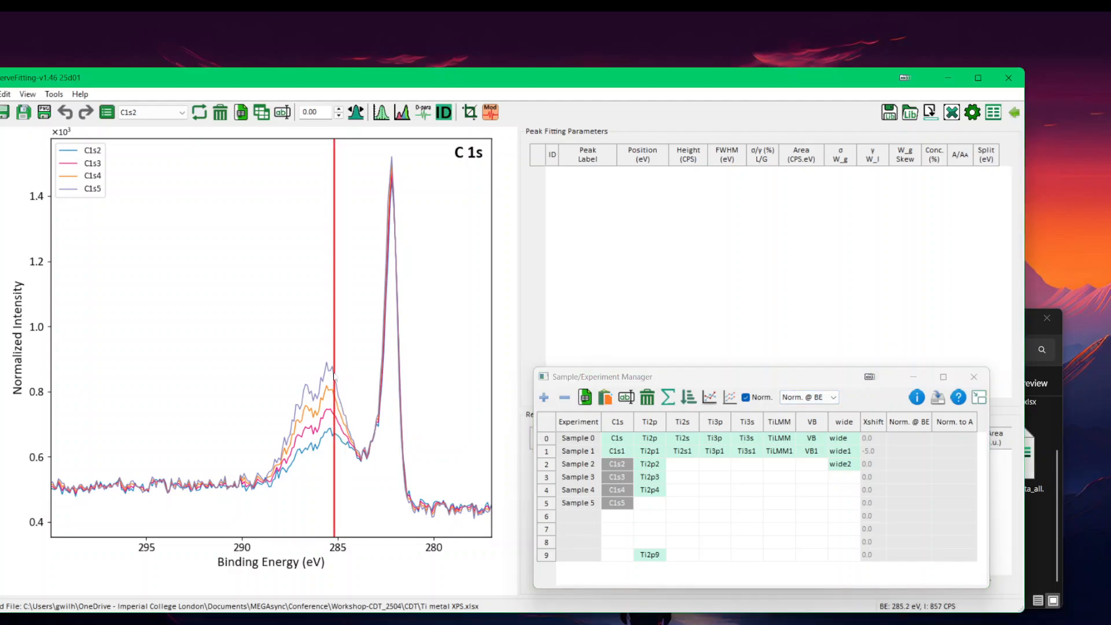
left_click(329, 341)
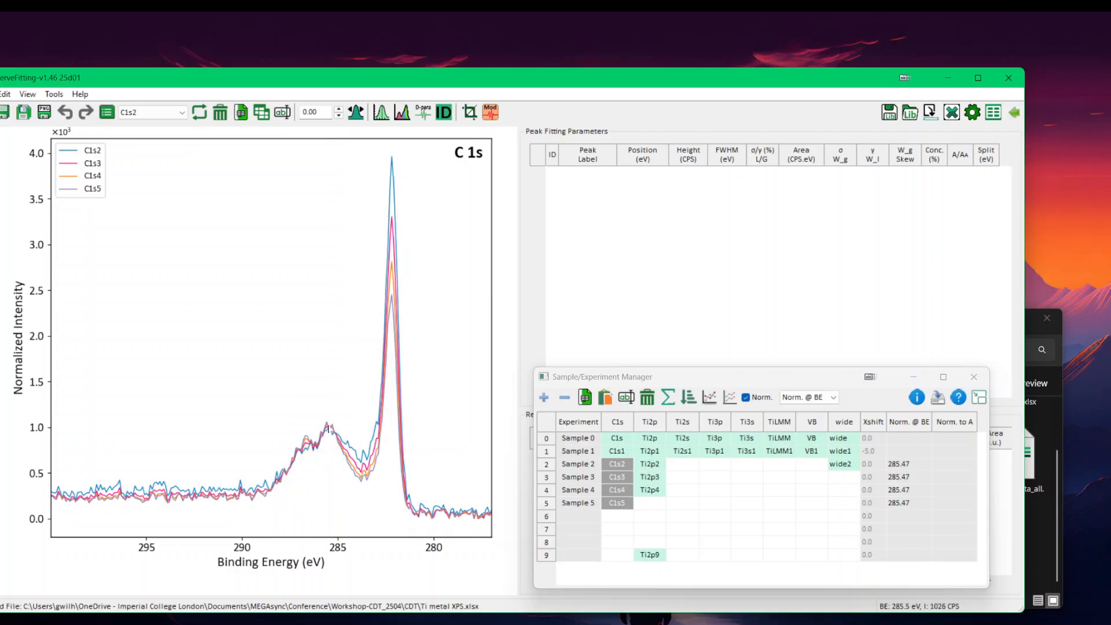
left_click(366, 470)
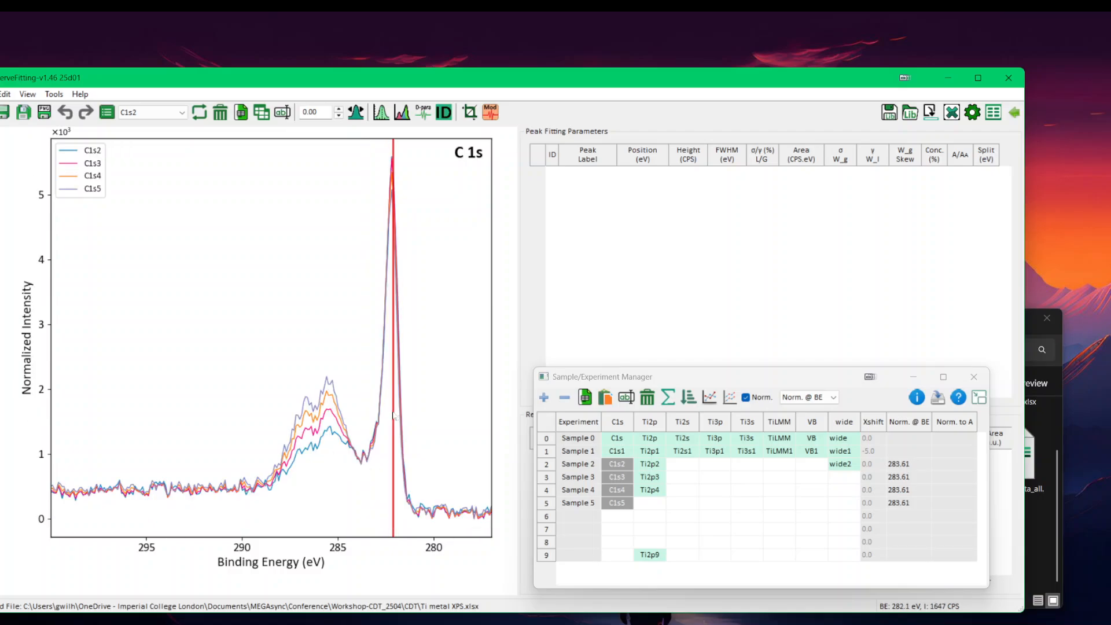
left_click(393, 415)
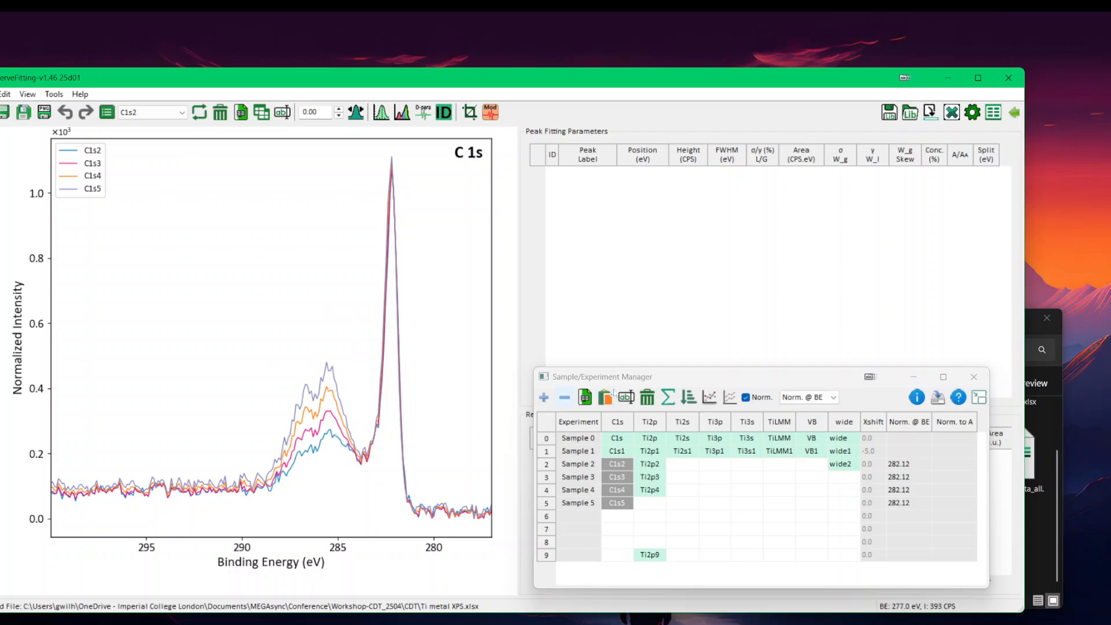
- Stack the normalized C1s spectra with an offset of 0.4 and bring them back to an overlaid plot
left_click(696, 377)
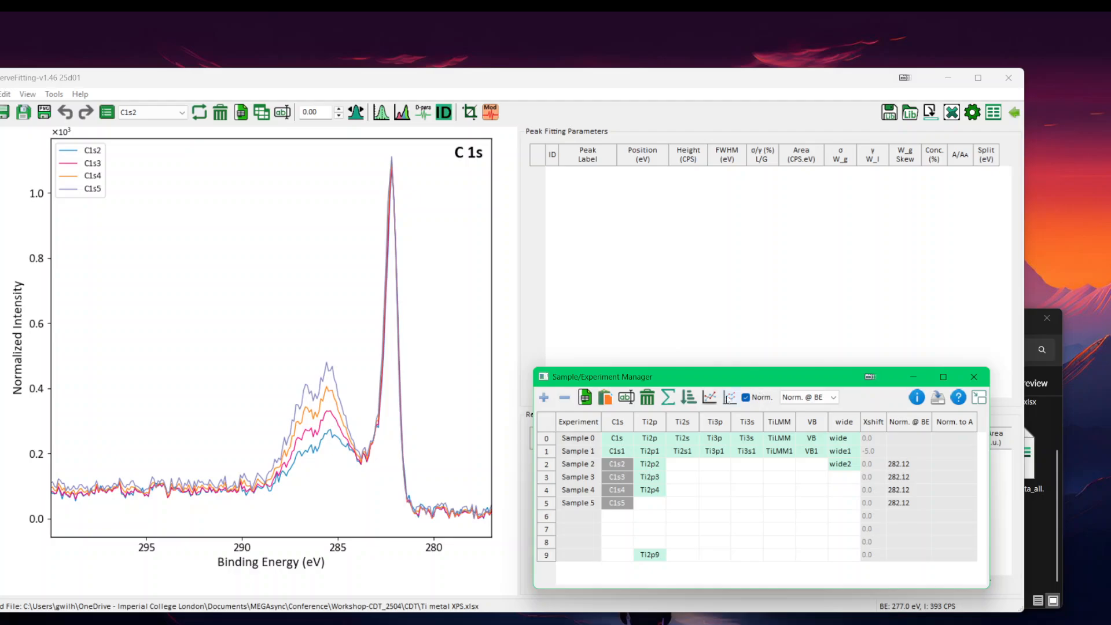
left_click(729, 398)
left_click(729, 398)
left_click(729, 398)
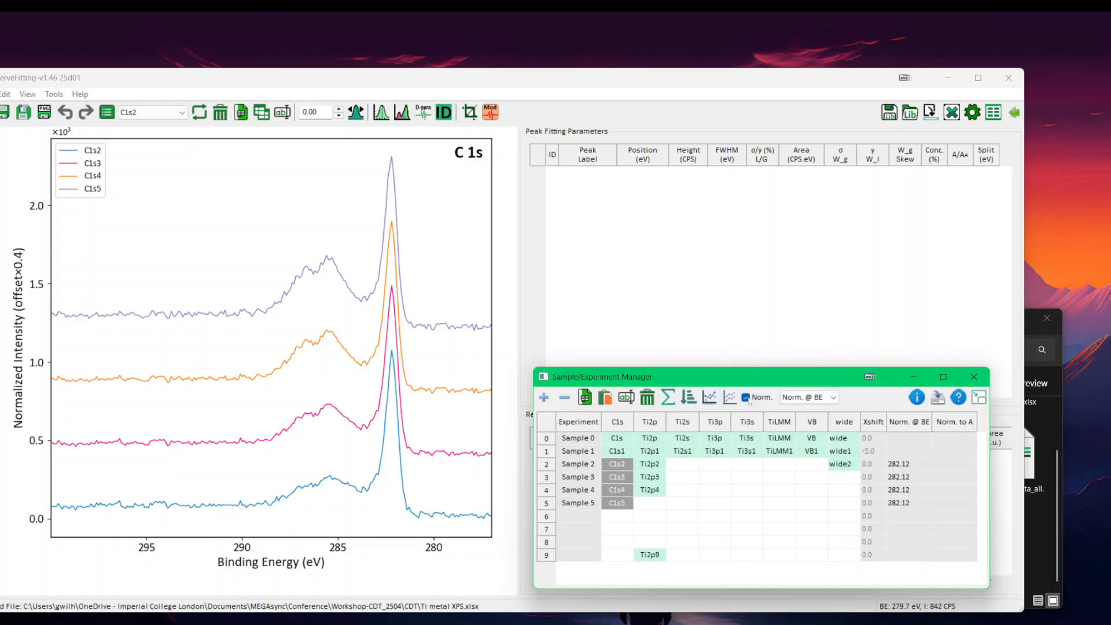
left_click(709, 397)
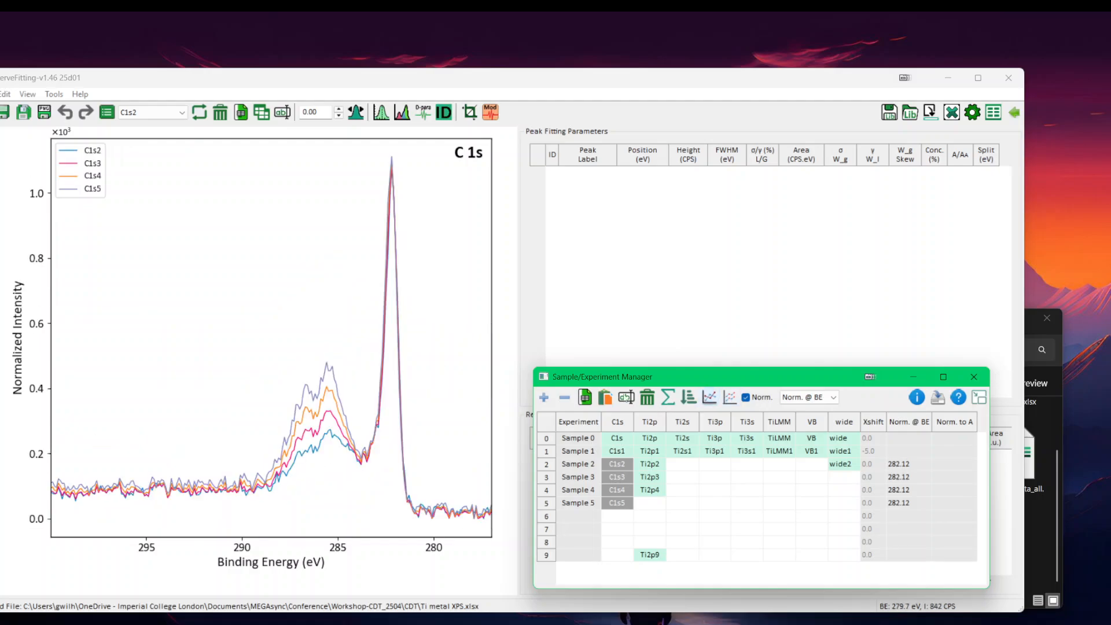
- Normalize the C1s spectra at about 285.50 eV and compare stacking offsets, finishing at 0.6
left_click(328, 417)
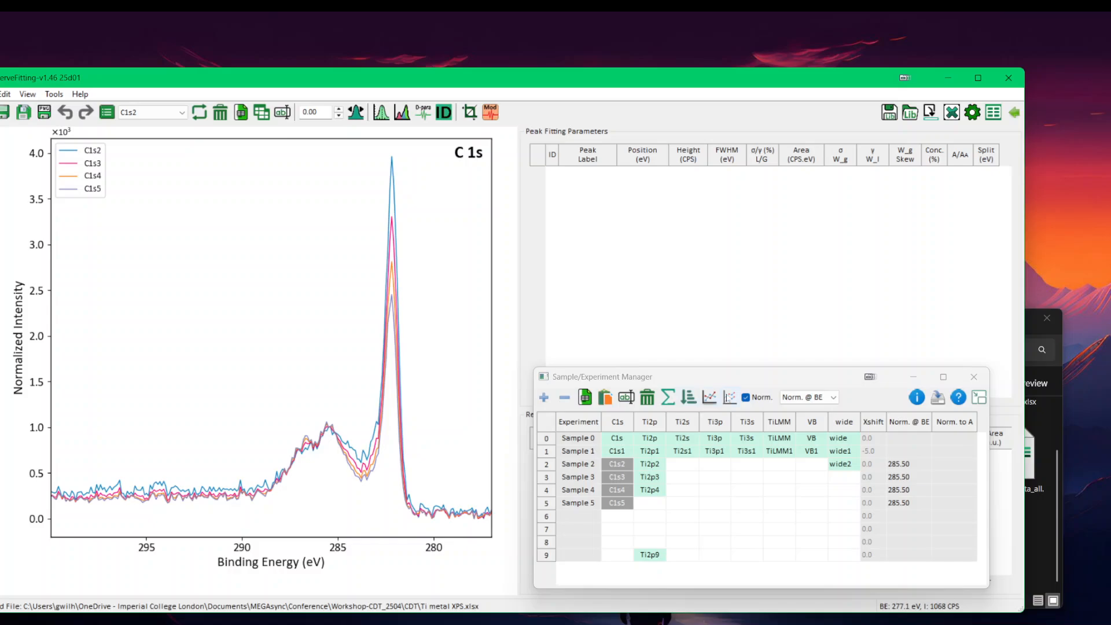
left_click(728, 398)
left_click(729, 397)
left_click(728, 397)
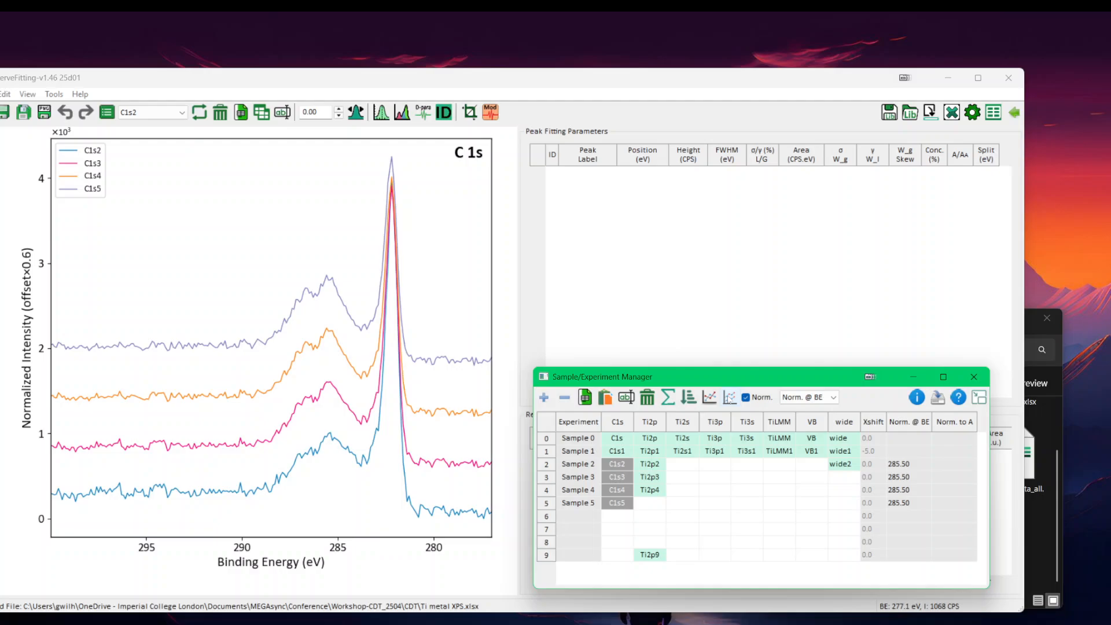
left_click(728, 399)
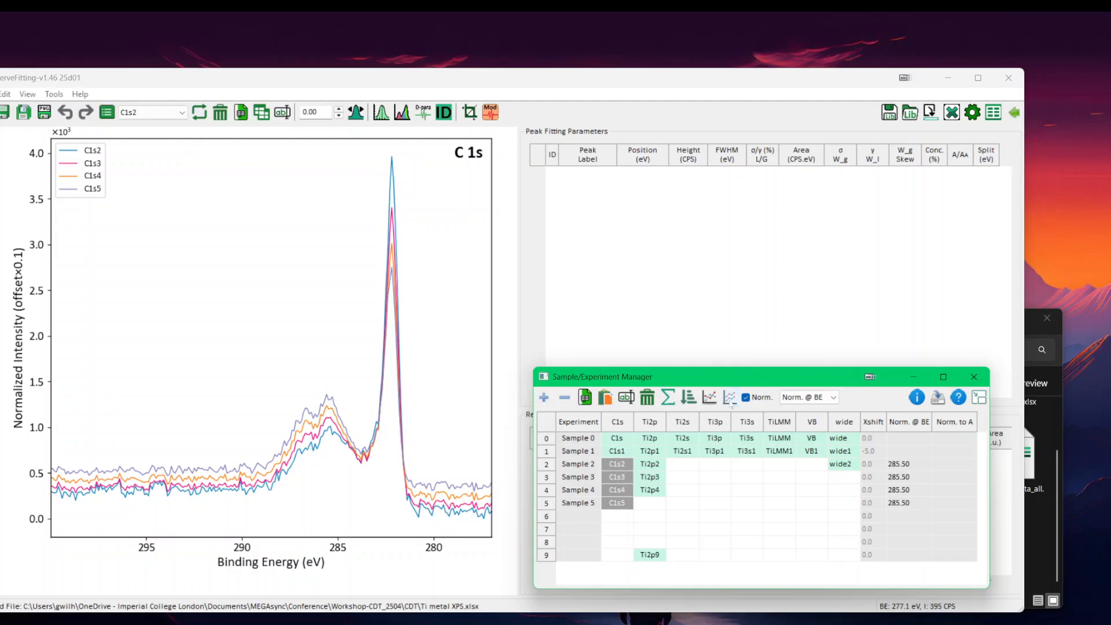
left_click(730, 405)
left_click(730, 404)
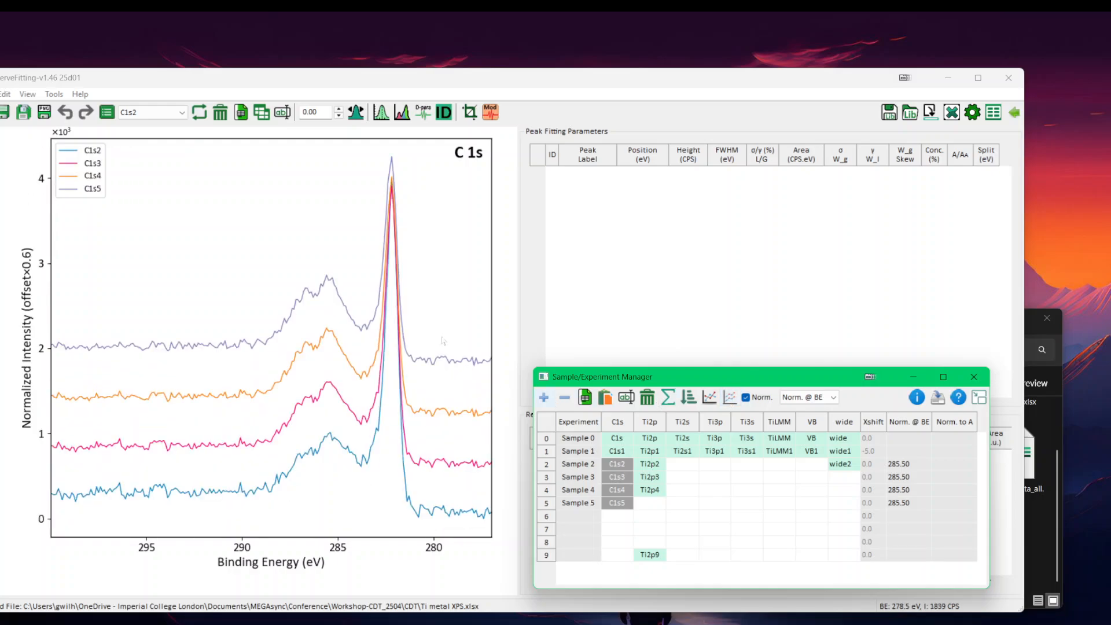
- Return the normalization mode to Auto and stack the C1s spectra with an offset of 0.2
left_click(807, 397)
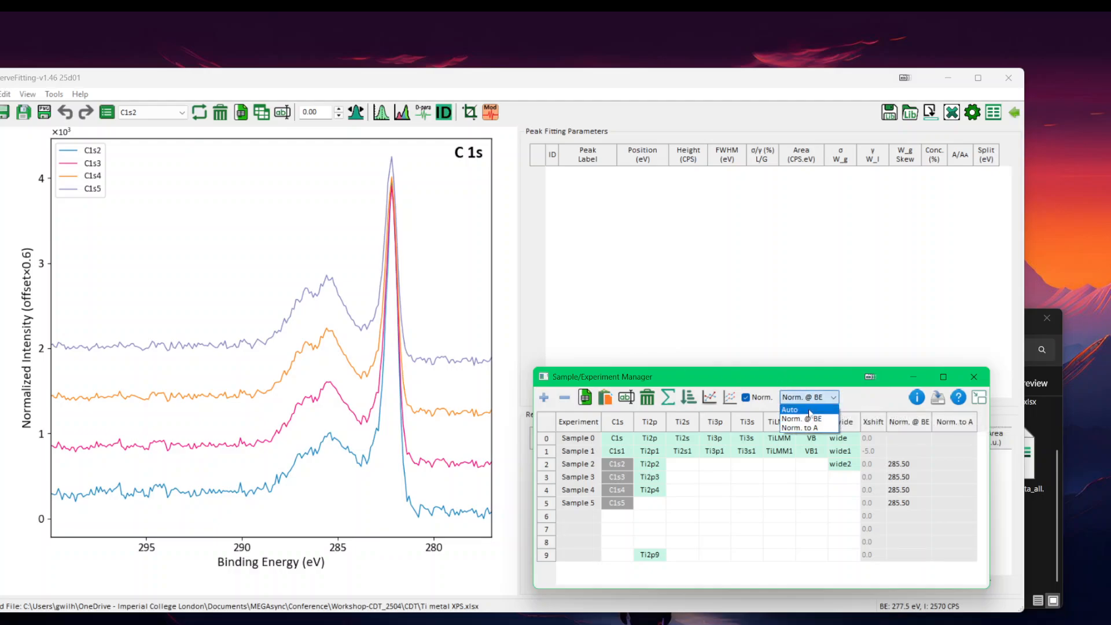
left_click(808, 411)
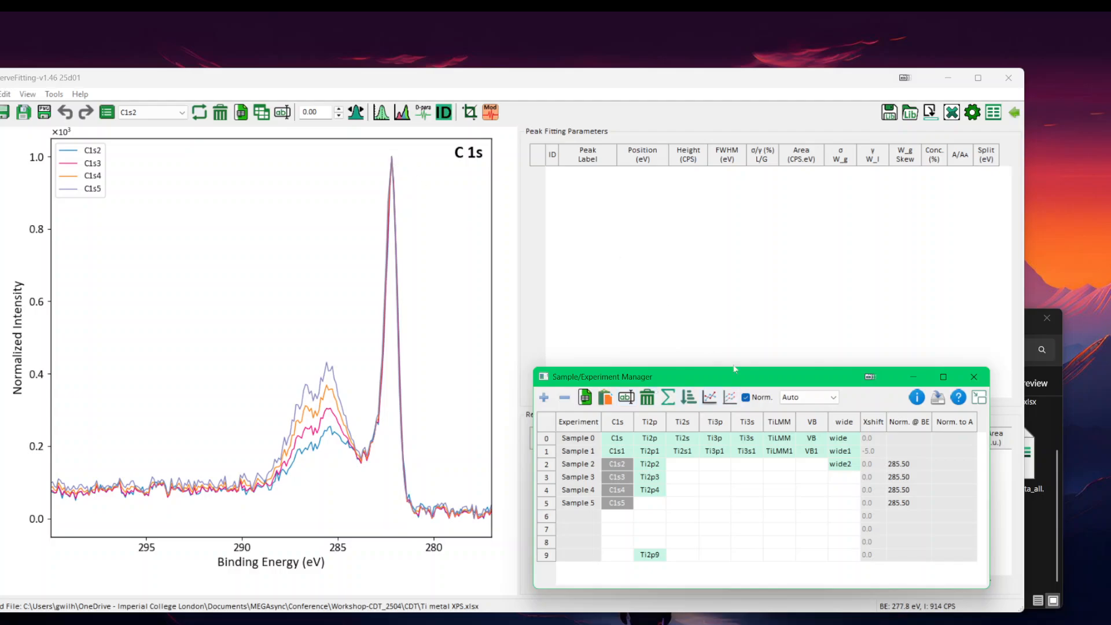
left_click(730, 398)
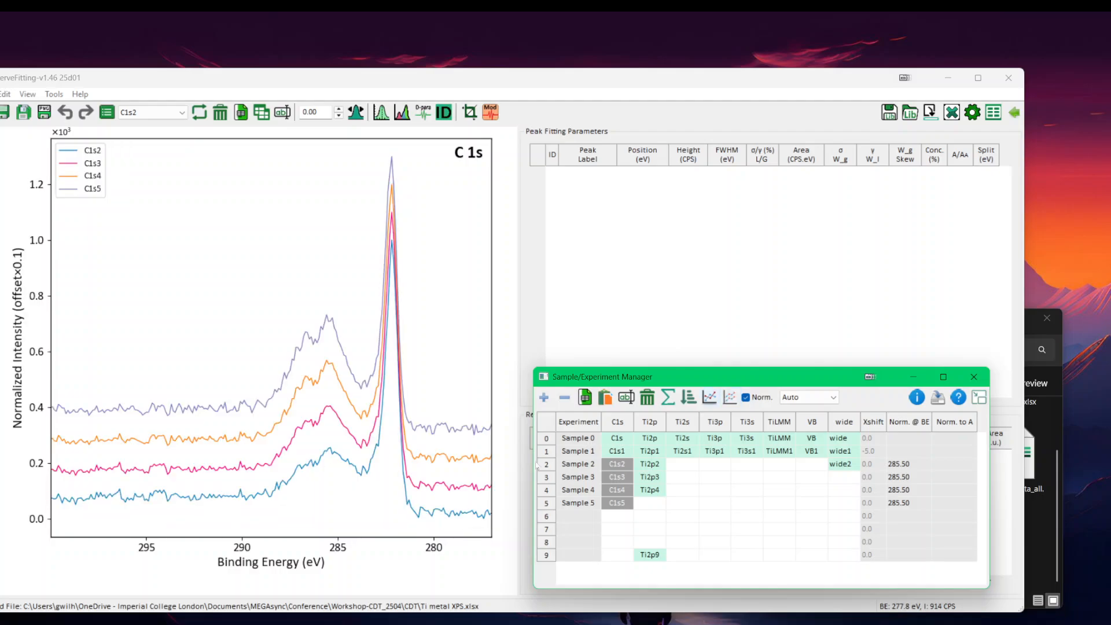
left_click(730, 398)
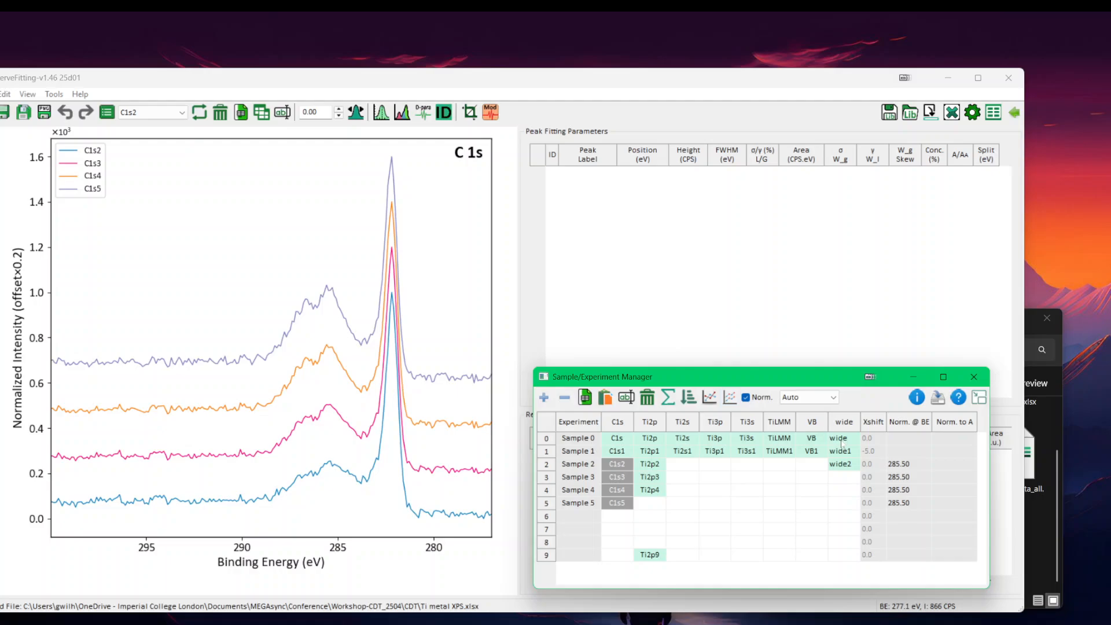
- Plot all samples' wide scans together and normalize them by Norm. @ BE at about 735.70 eV
left_click(844, 423)
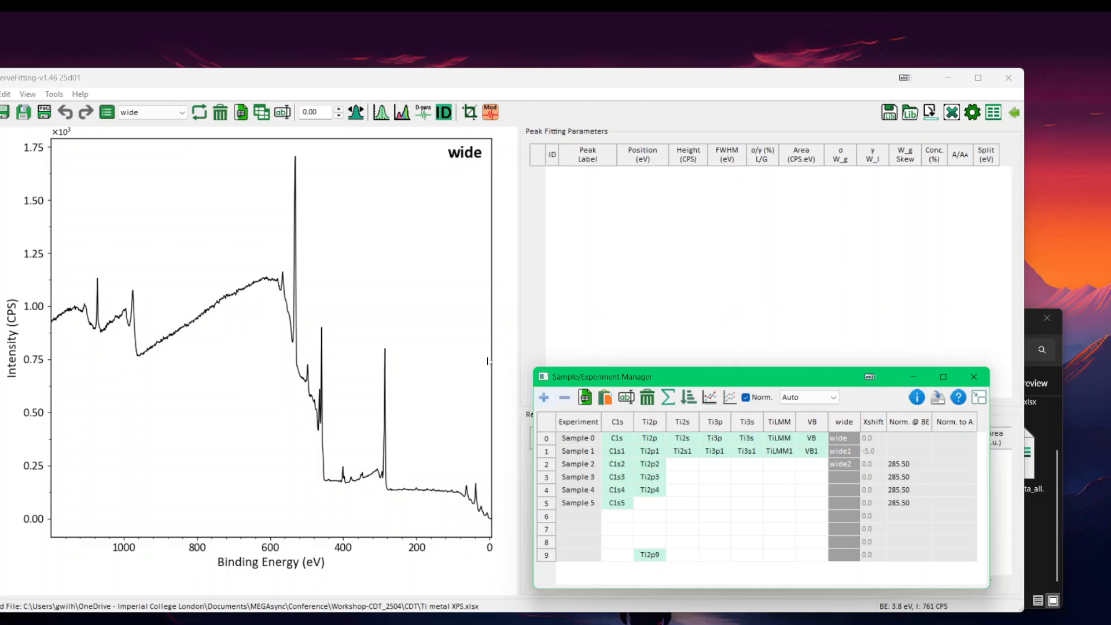
left_click(839, 424)
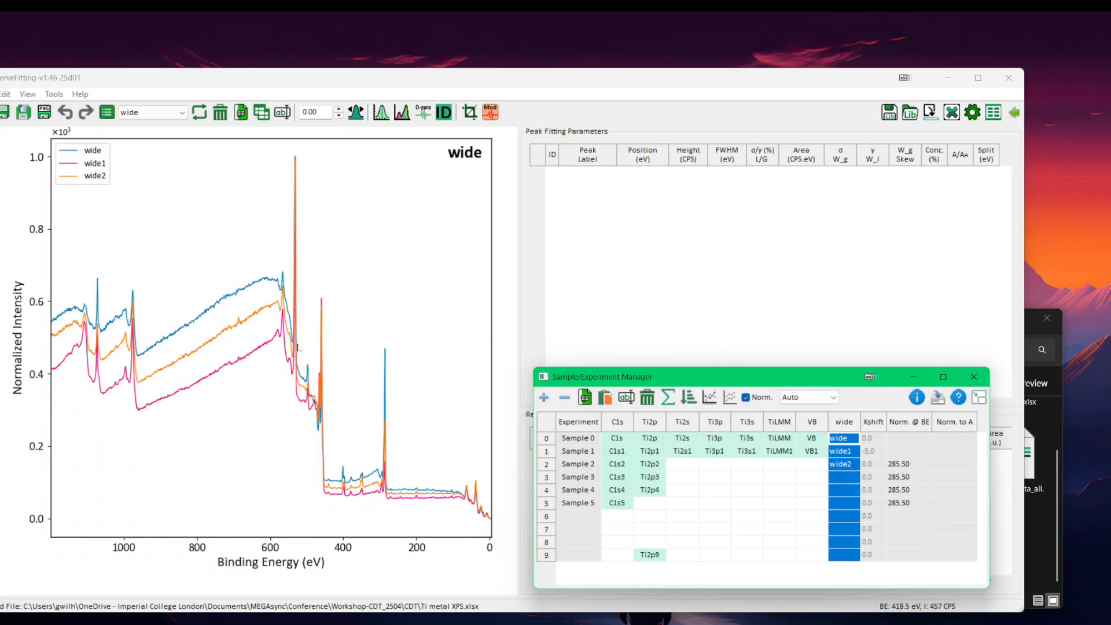
left_click(808, 397)
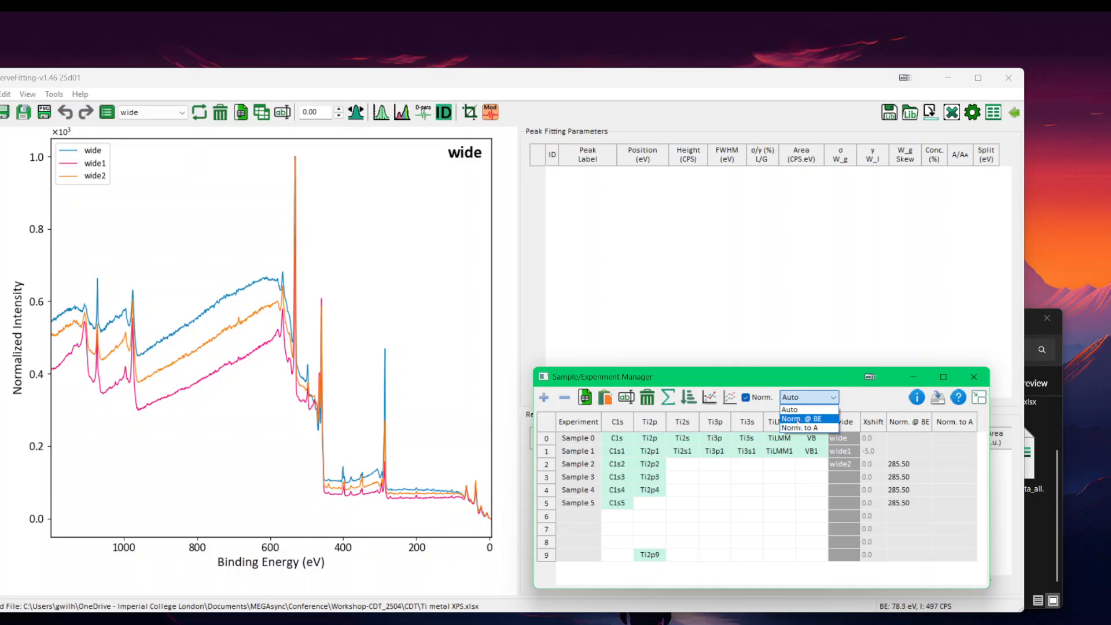
left_click(792, 418)
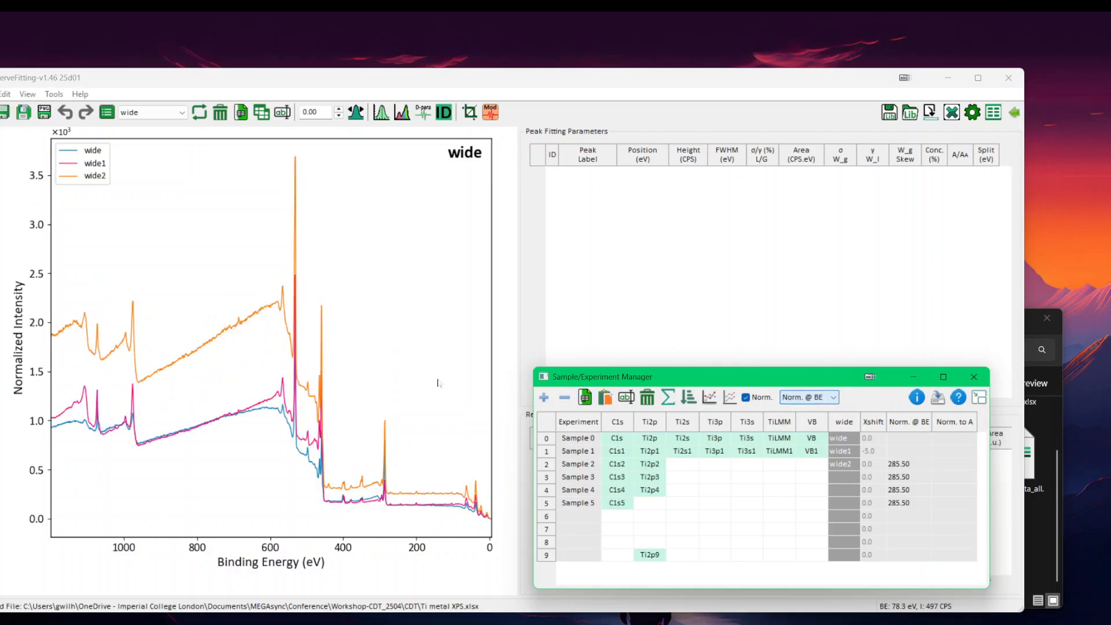
left_click(209, 376)
left_click(221, 376)
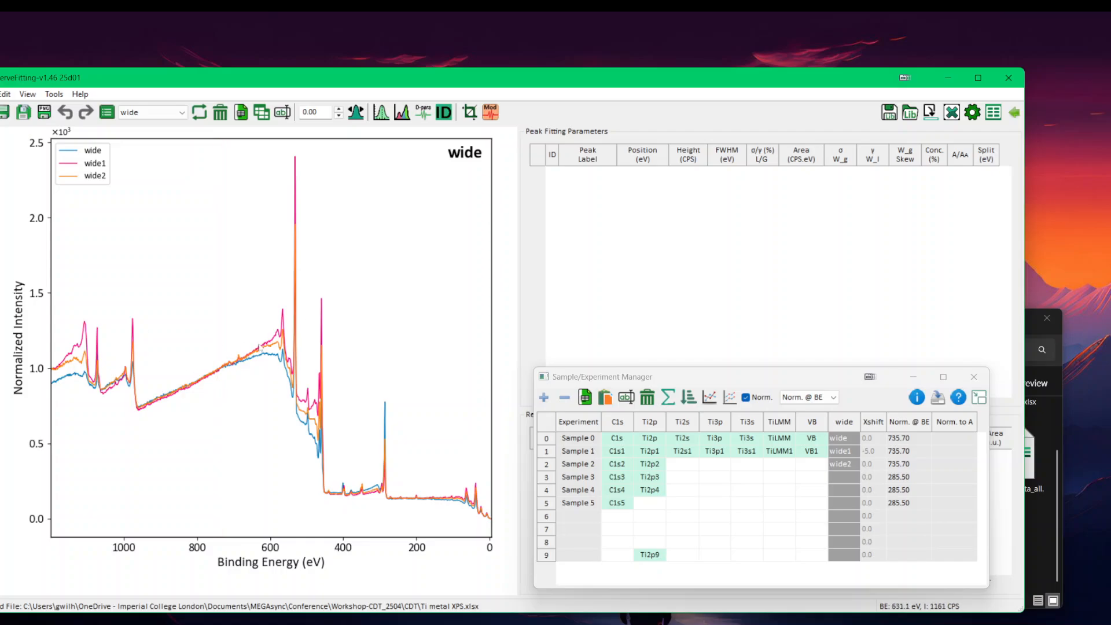
- Move the sample manager up and try to rename the Ti2p9 core level as Ti2p5
left_click_drag(748, 373, 727, 276)
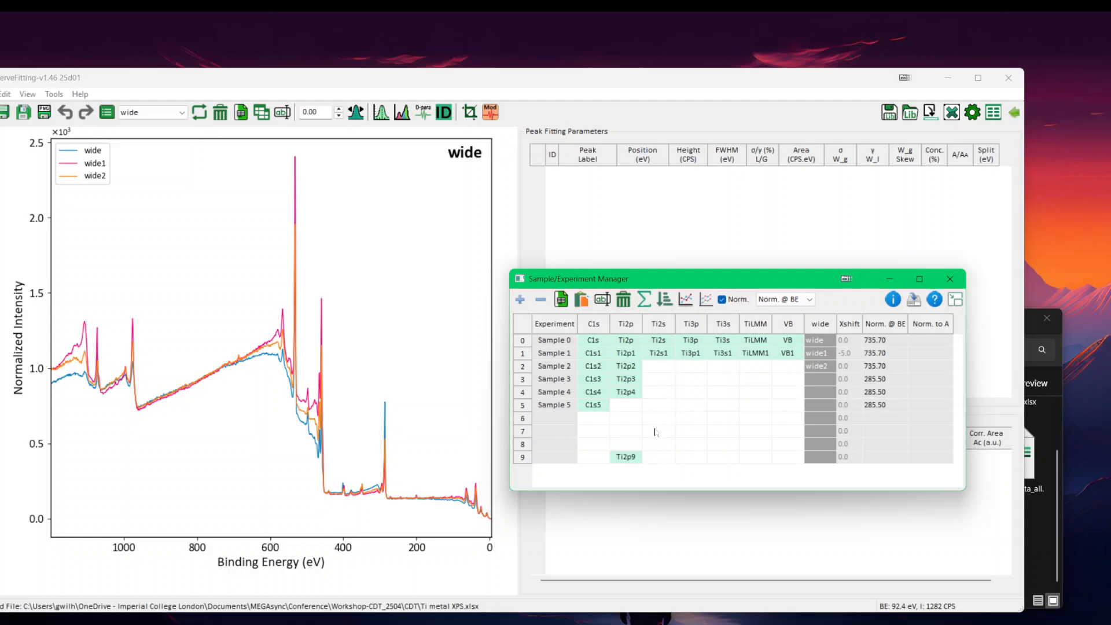
left_click(636, 461)
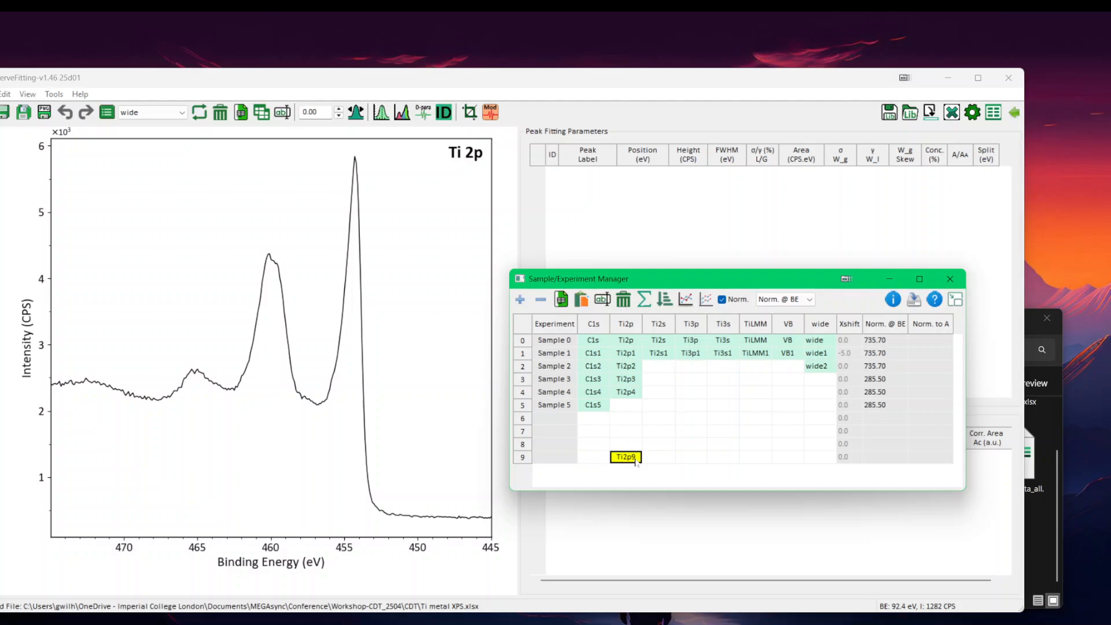
double_click(635, 460)
key("BackSpace")
type("5")
key("Return")
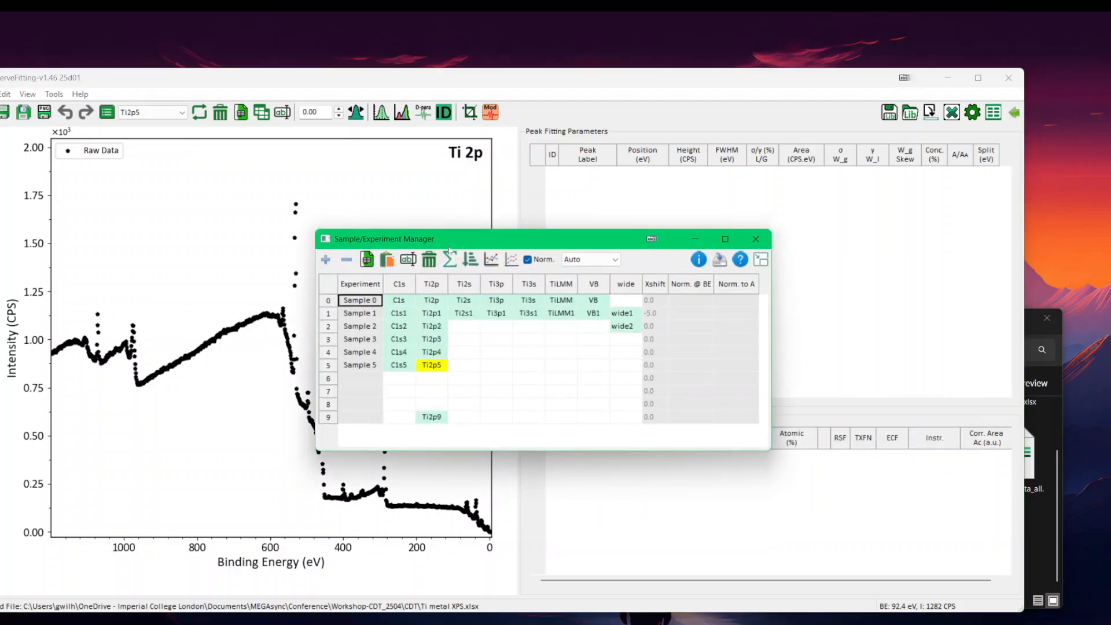
- Compare the Ti2p5 and Ti2p9 entries in the sample manager and delete the Ti2p5 core level of Sample 5
left_click_drag(450, 235, 563, 272)
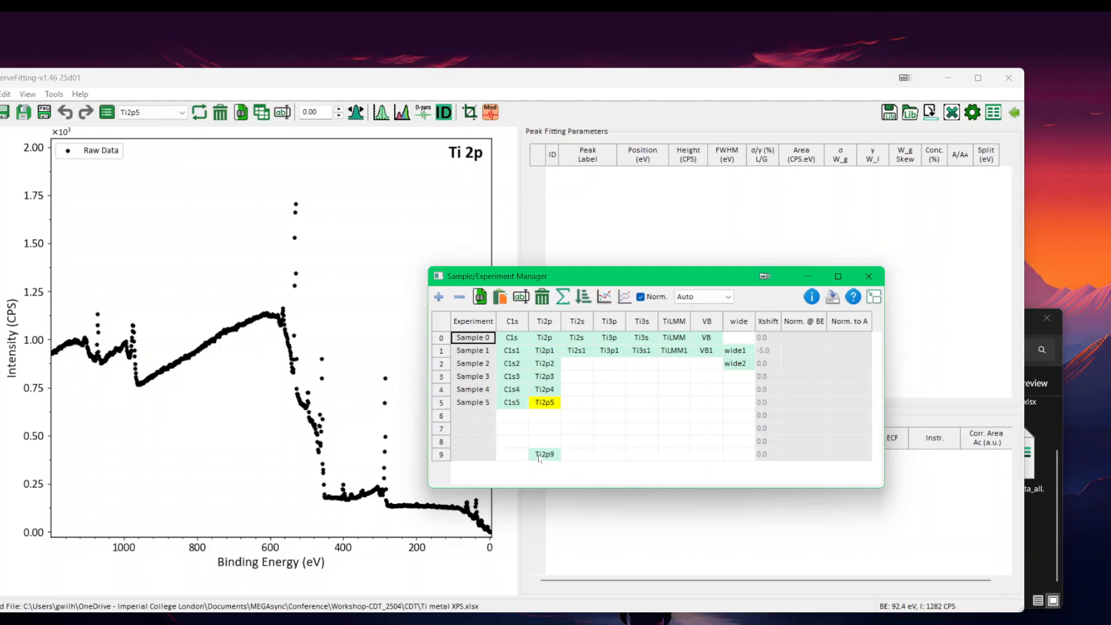
left_click(543, 406)
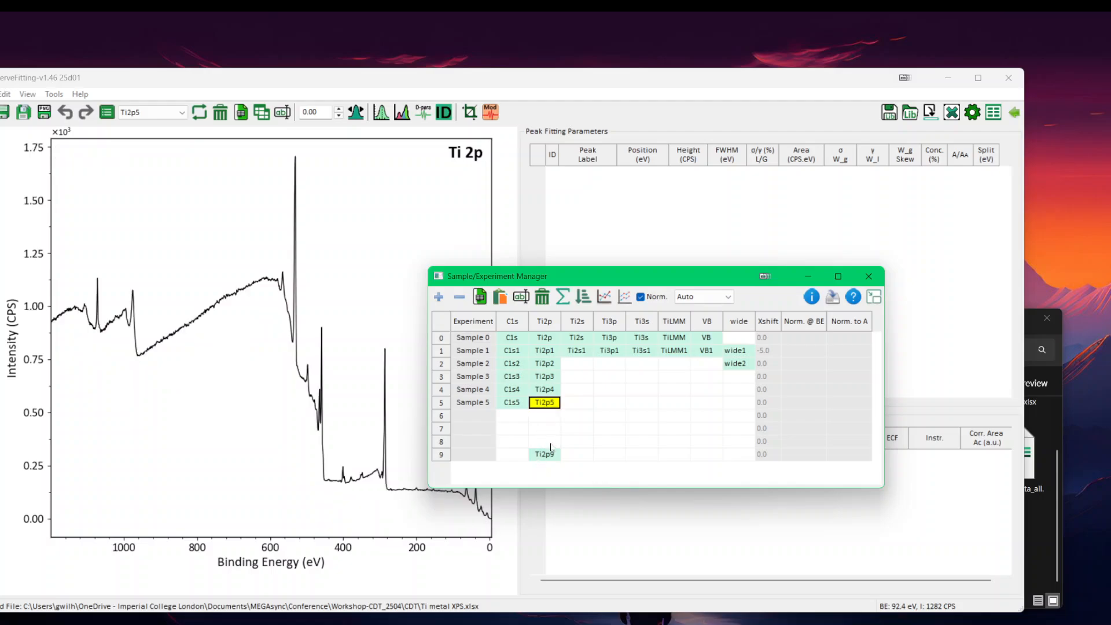
left_click(549, 454)
left_click(542, 403)
left_click(541, 300)
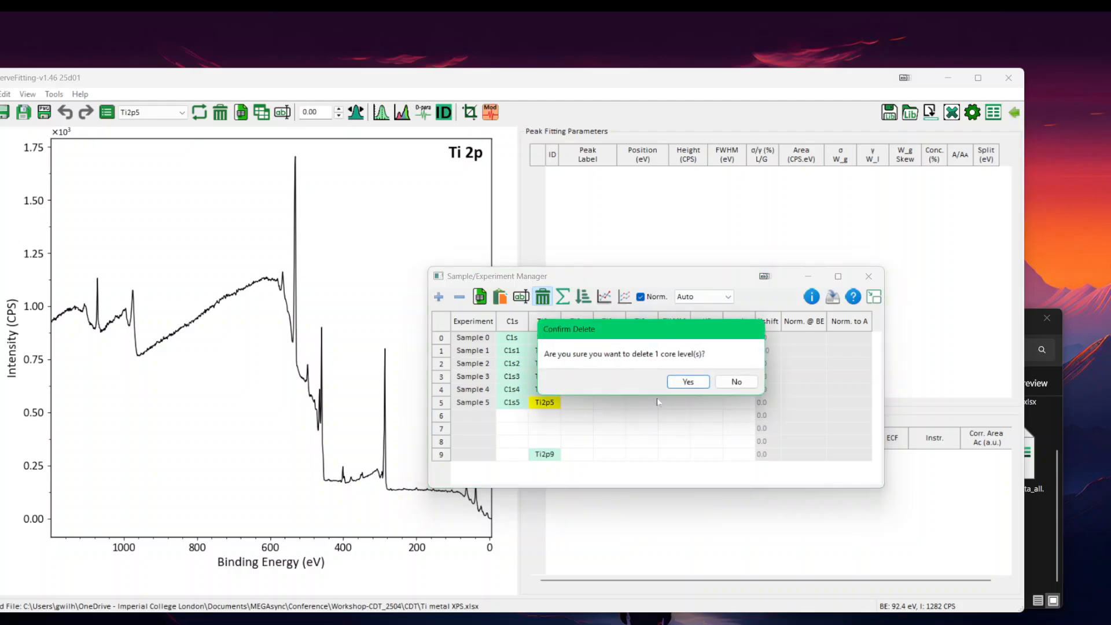
left_click(690, 383)
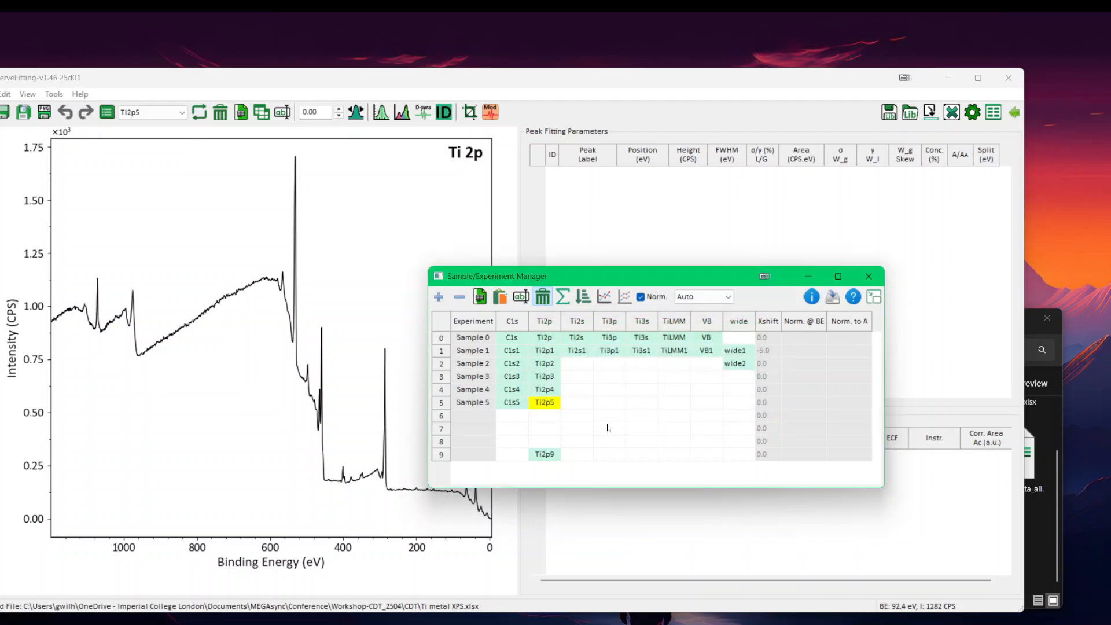
- Rename the Ti2p9 core level in row 9 as Ti2p5 and move the sample manager off the plot
left_click(548, 457)
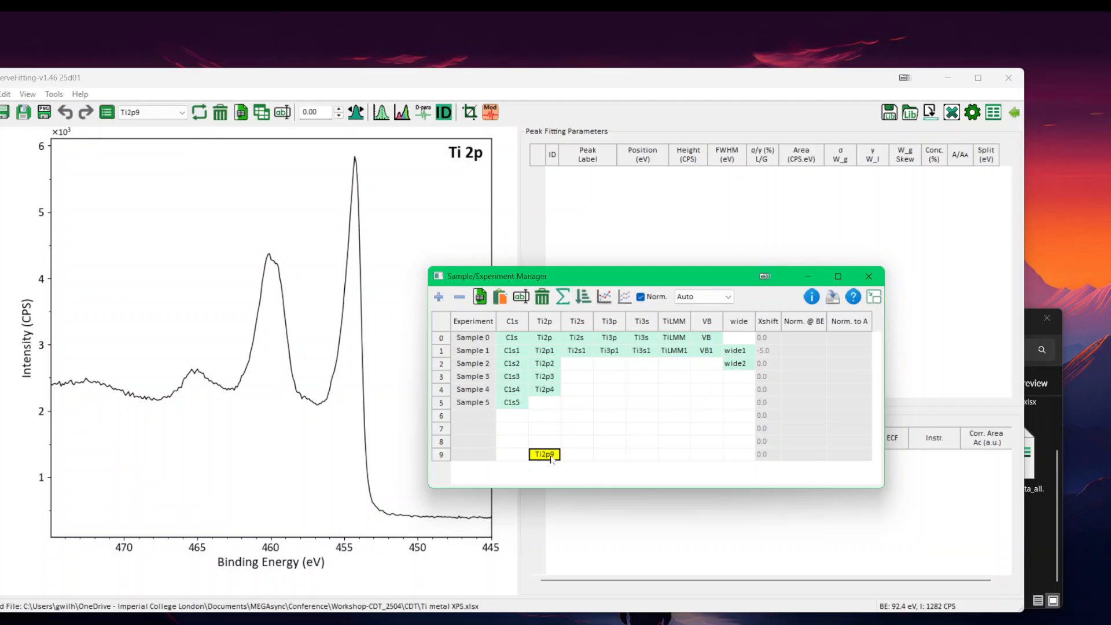
double_click(547, 454)
key("BackSpace")
type("5")
key("Return")
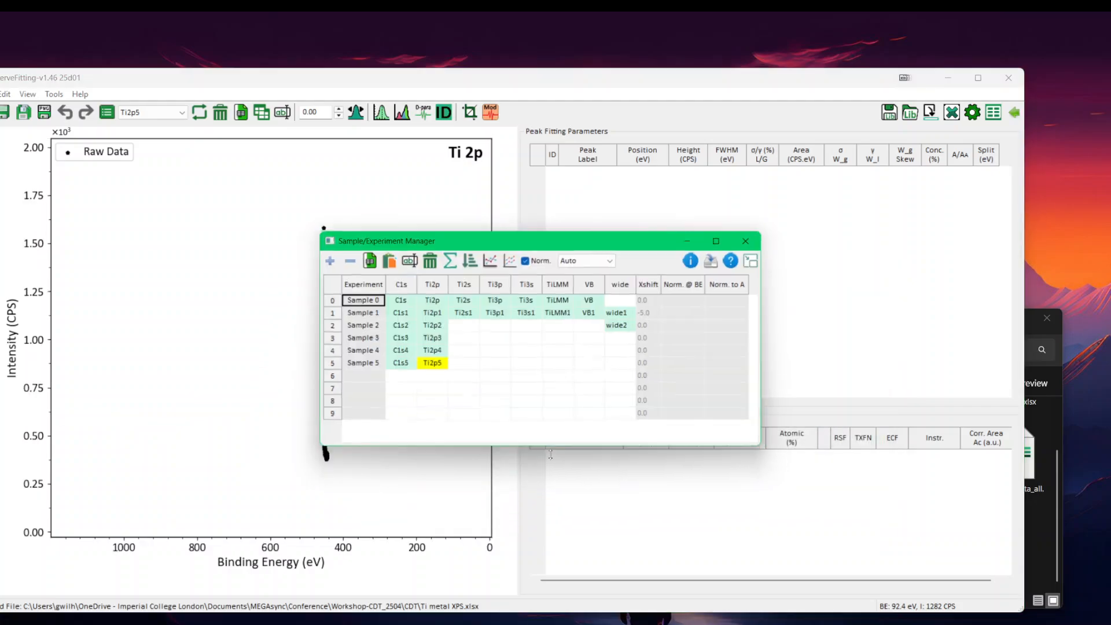
left_click_drag(454, 239, 558, 272)
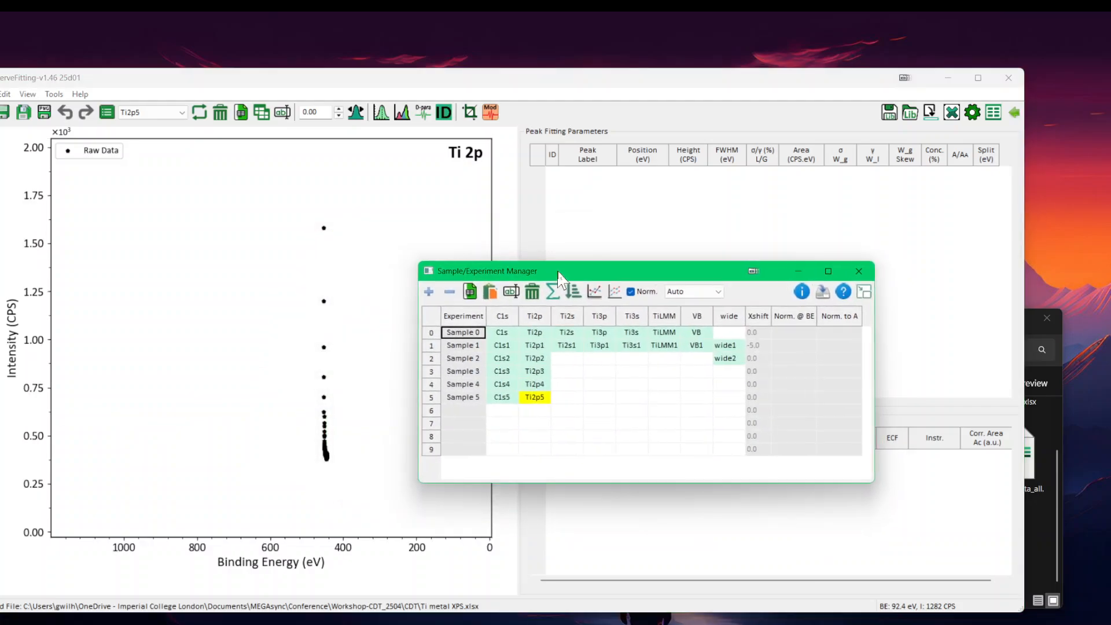
- Plot the Ti2p3, Ti2p4 and Ti2p5 spectra together, and return to the Ti2p5 spectrum alone
left_click(535, 397)
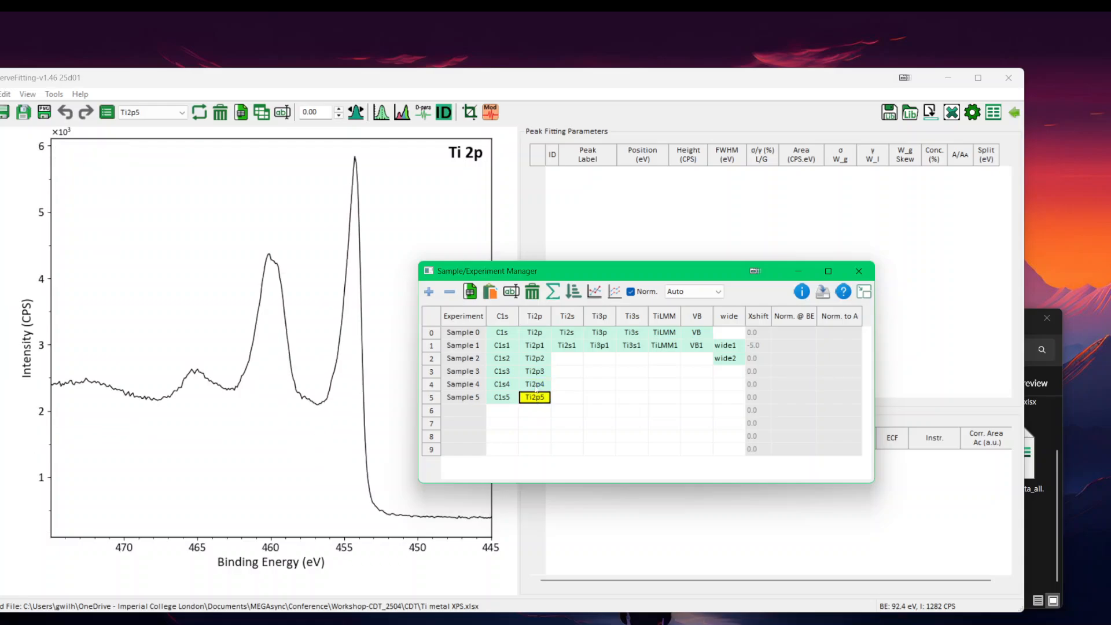
key("shift+Up")
key("shift+Up")
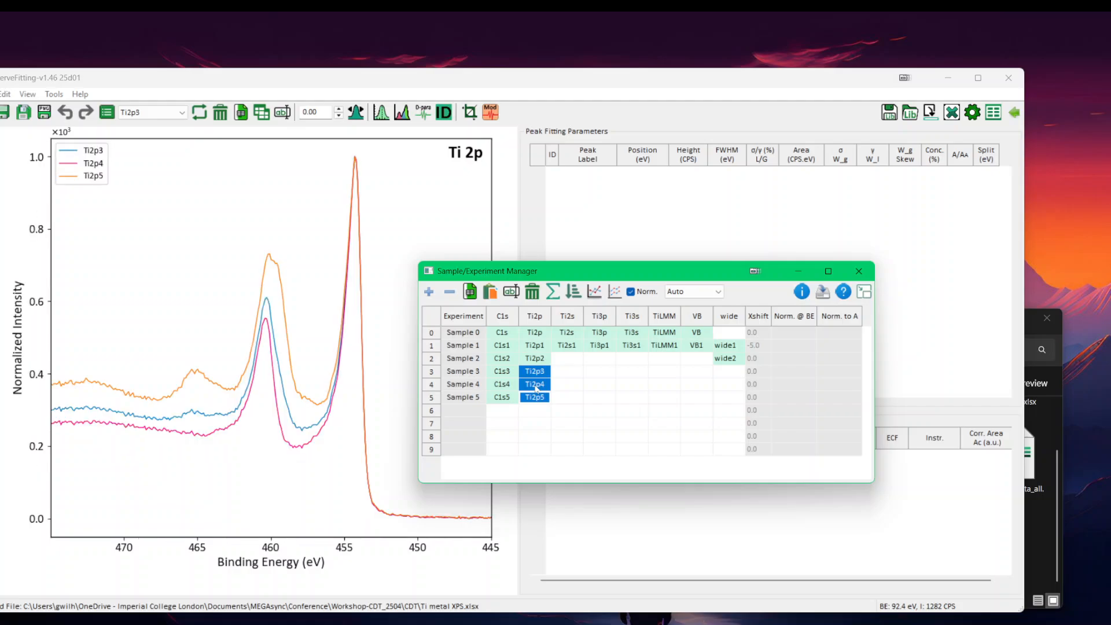
key("Return")
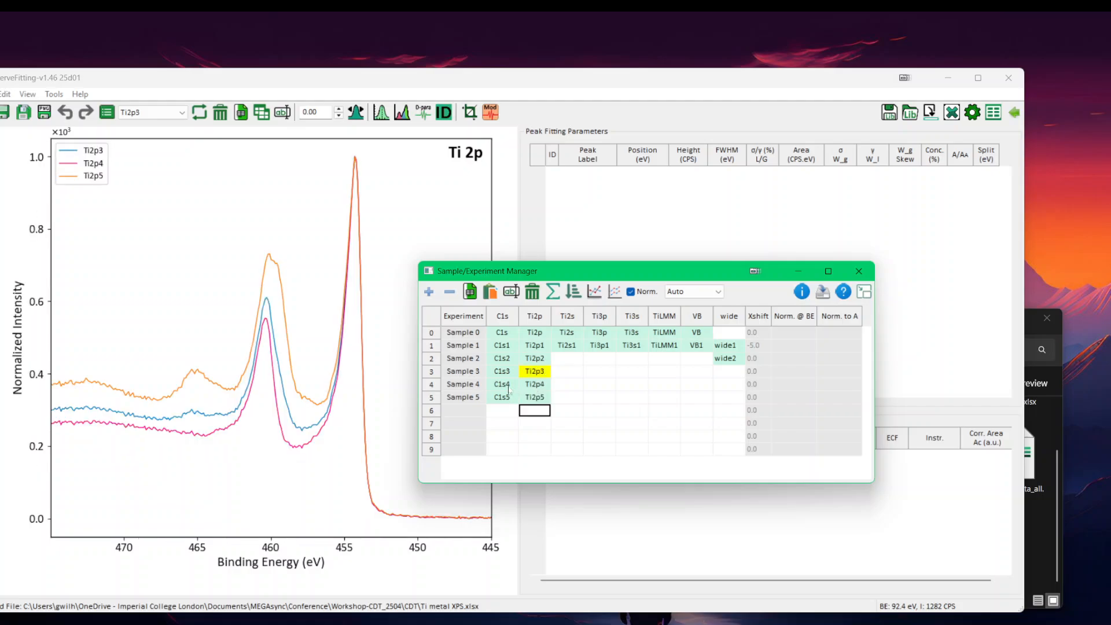
left_click(535, 397)
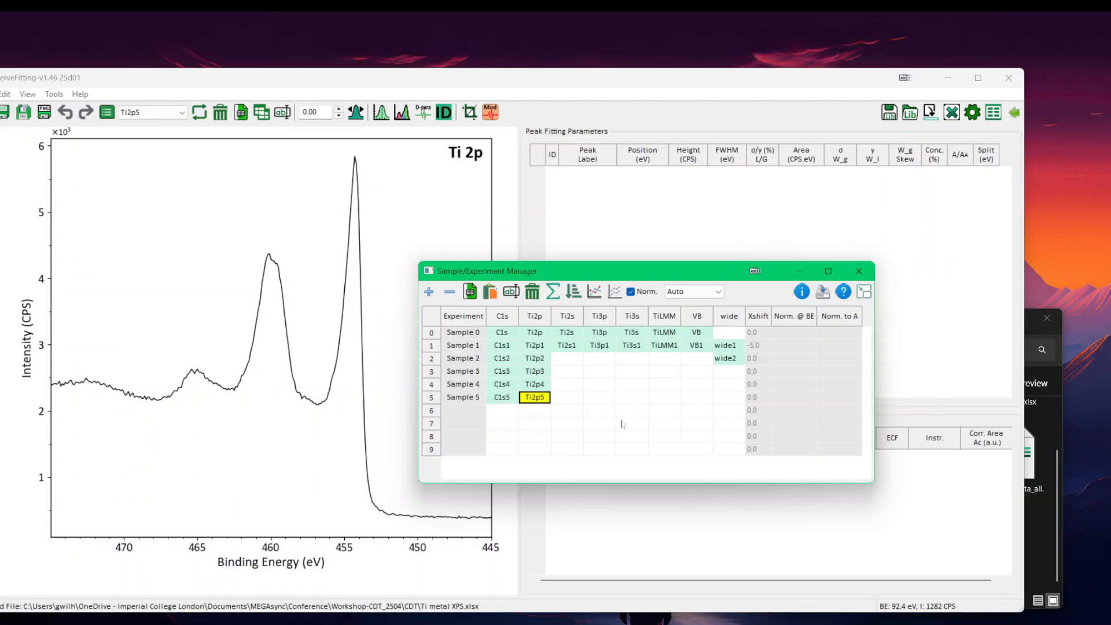
- Average the C1s4 and C1s5 spectra into a new C1s core level and plot it
left_click(501, 396)
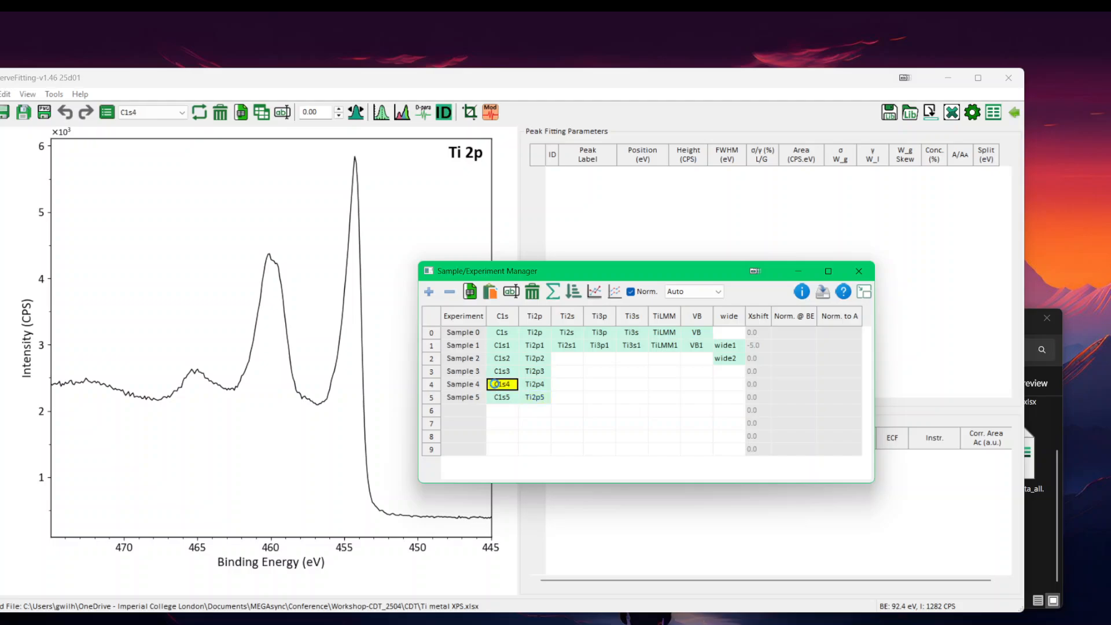
left_click(502, 387)
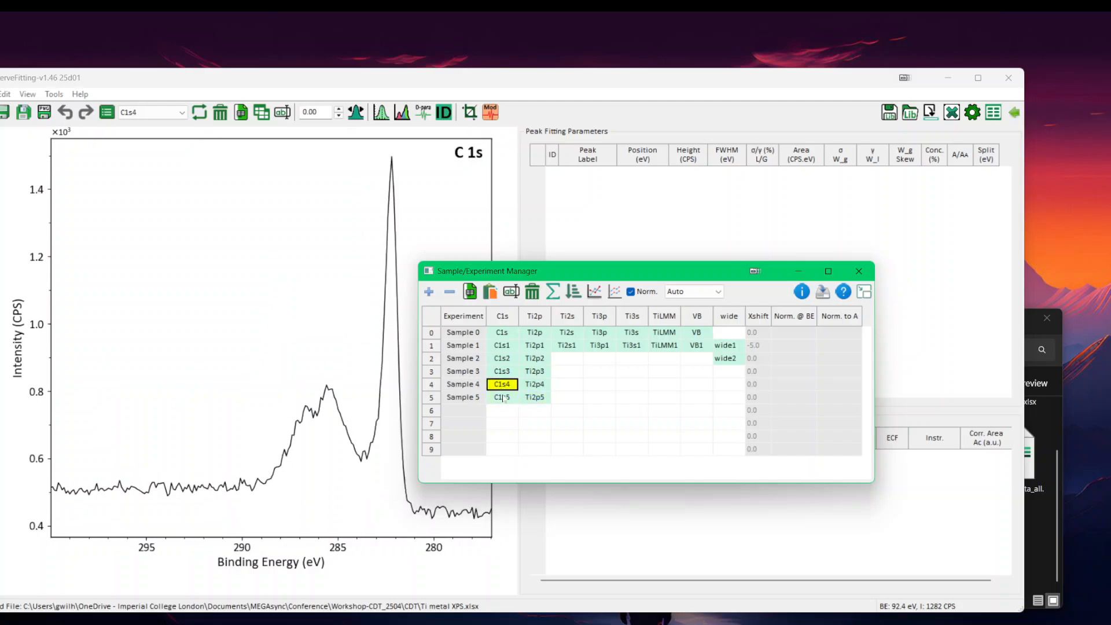
left_click(504, 398)
left_click(502, 384, "shift")
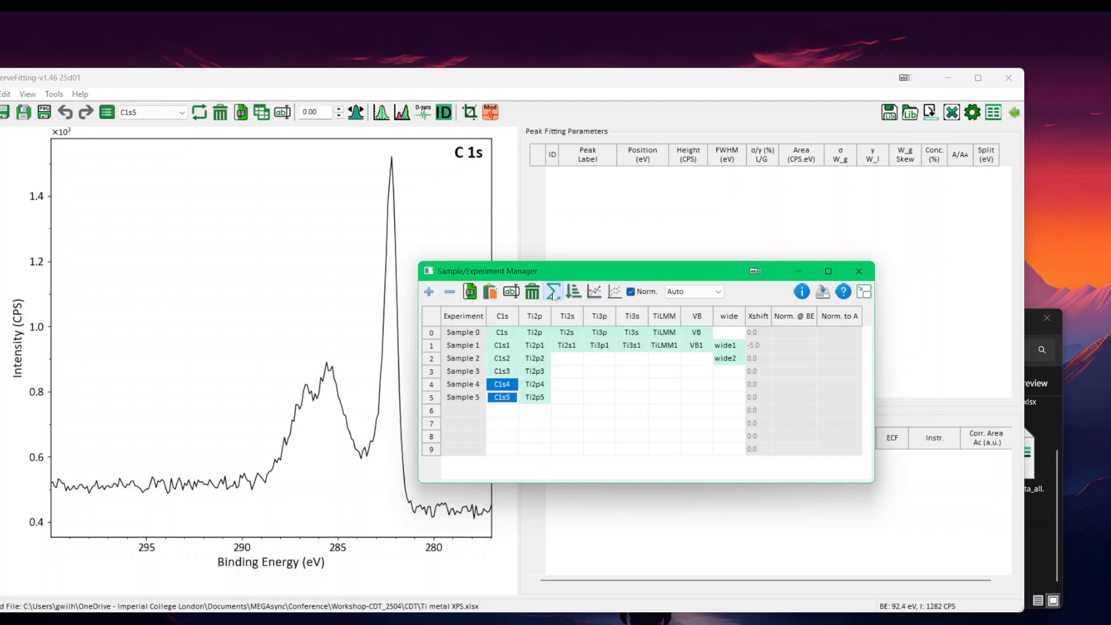
left_click(499, 412)
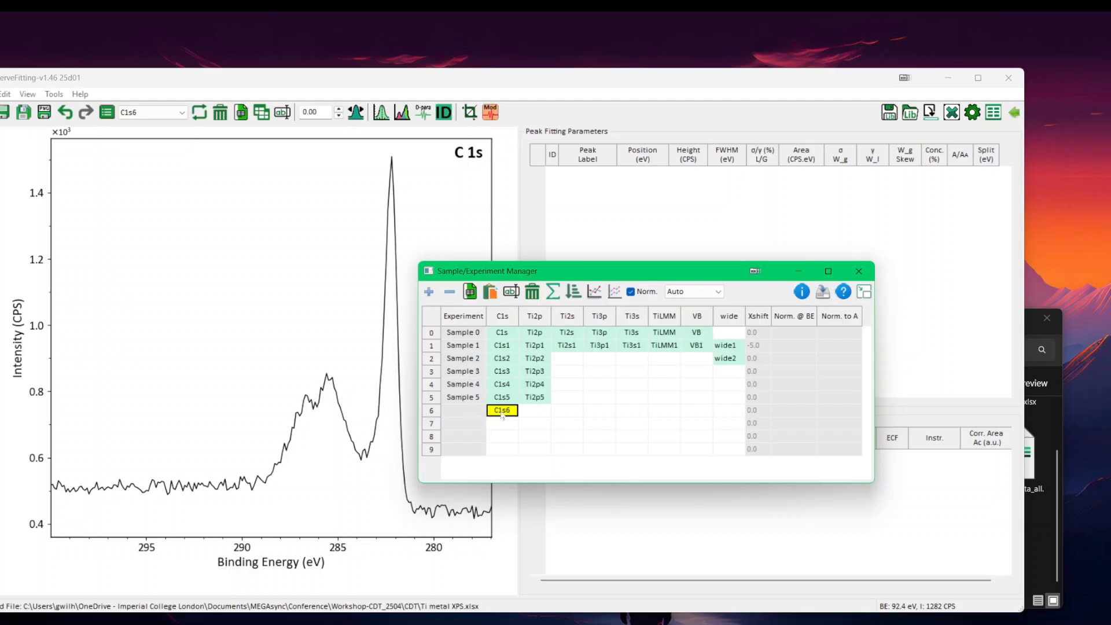
- Delete the averaged C1s6 core level and close the sample manager
left_click(532, 292)
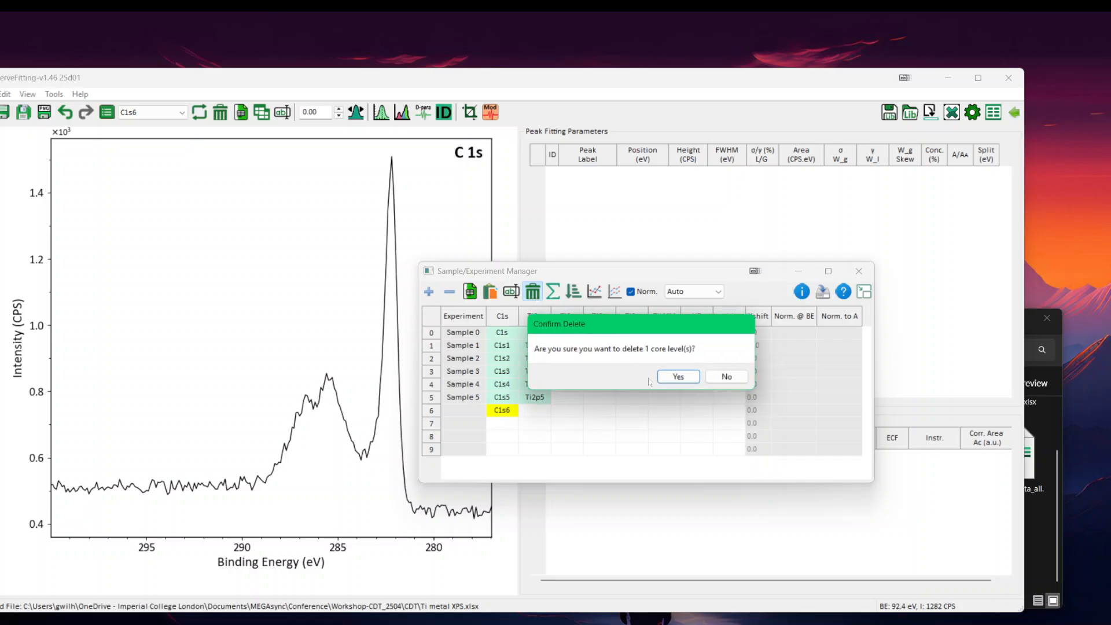
left_click(675, 377)
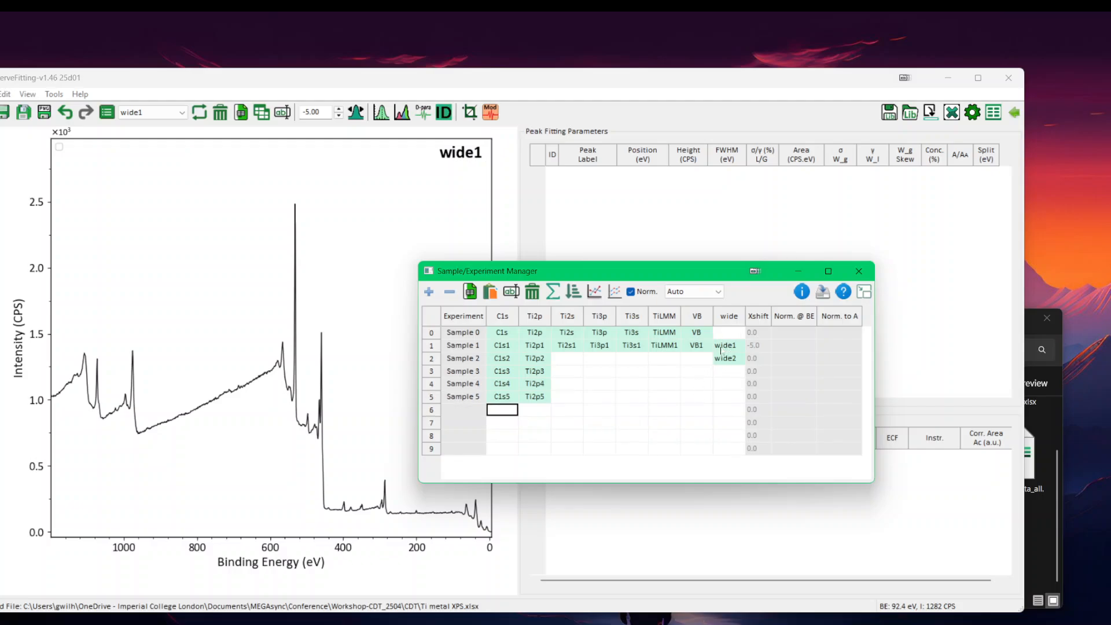
left_click(859, 272)
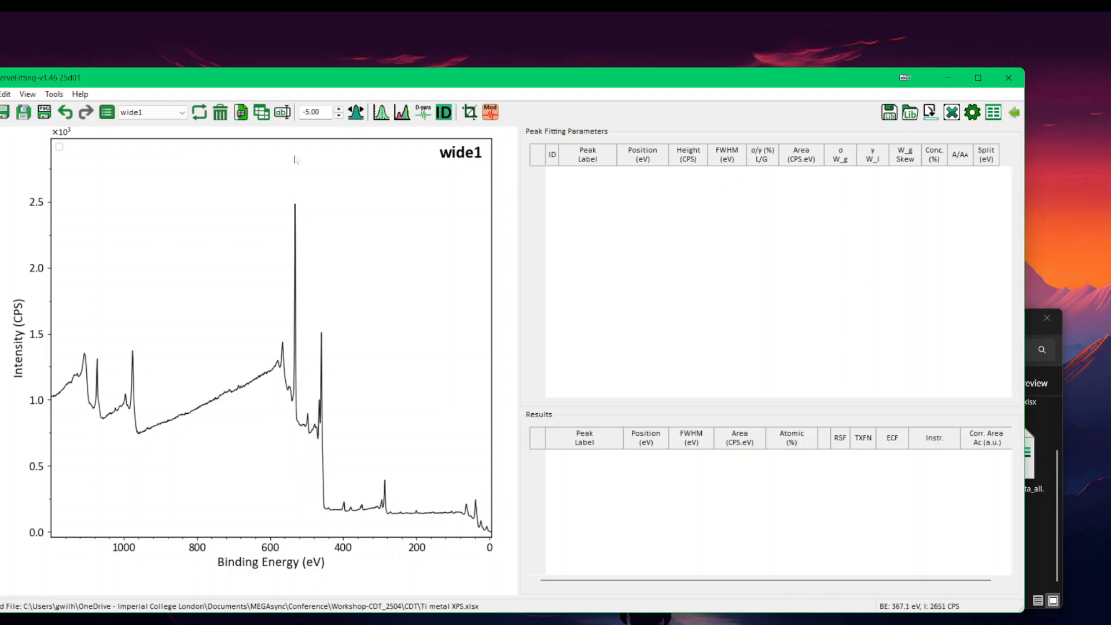
- Rename the wide1 sheet as Survey from the main window
left_click(152, 113)
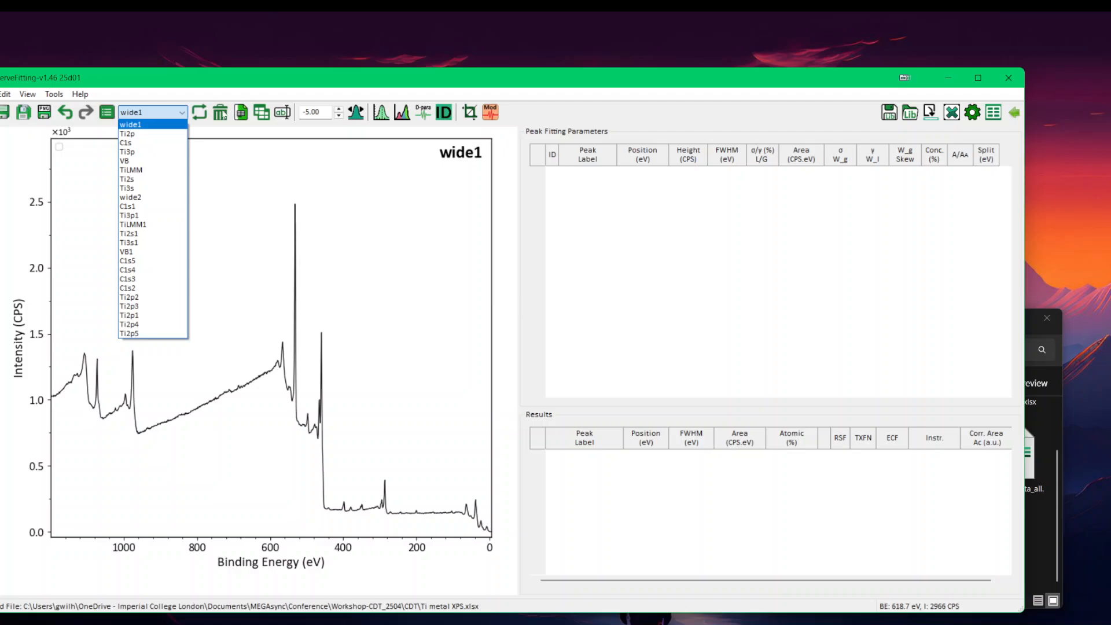
left_click(139, 125)
left_click(282, 112)
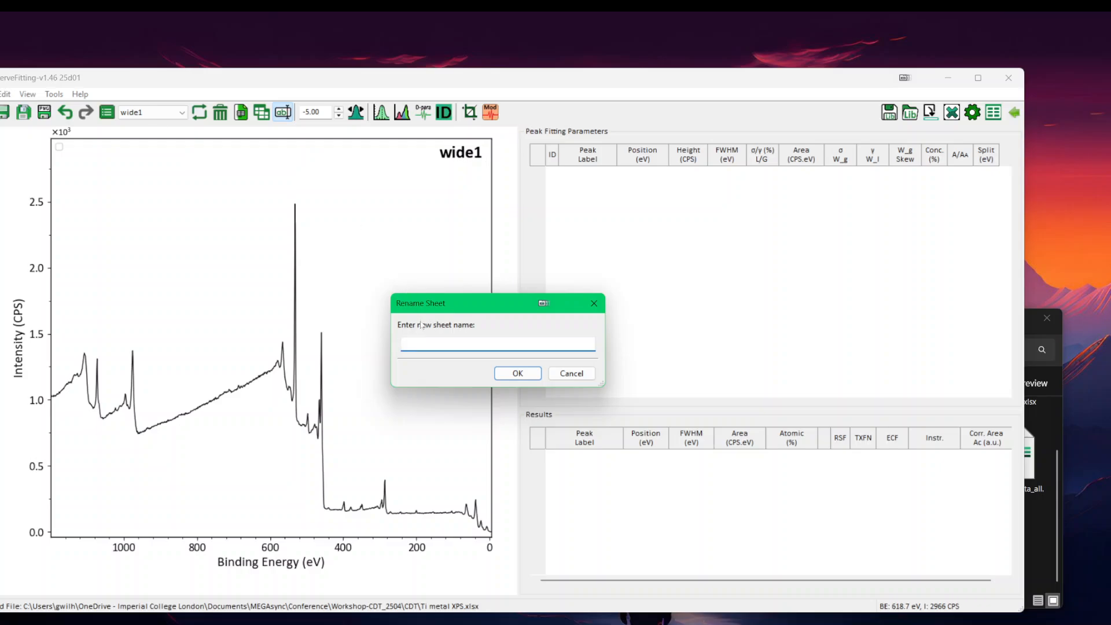
type("Survey")
key("Return")
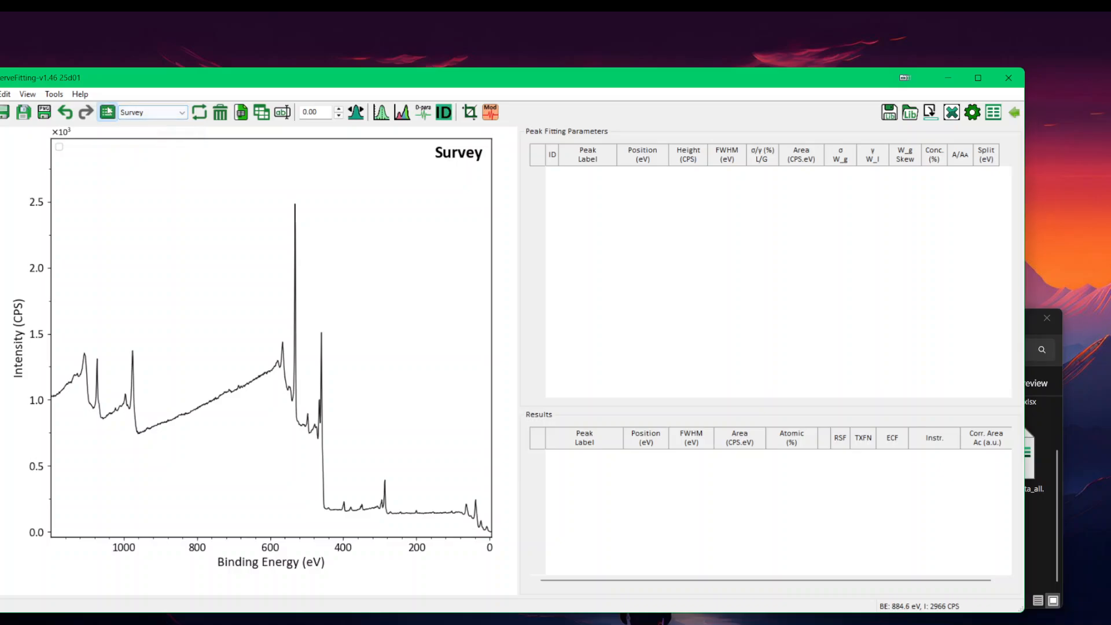
- Rename the Survey core level as wide1 in the sample manager, and close the manager
left_click(107, 112)
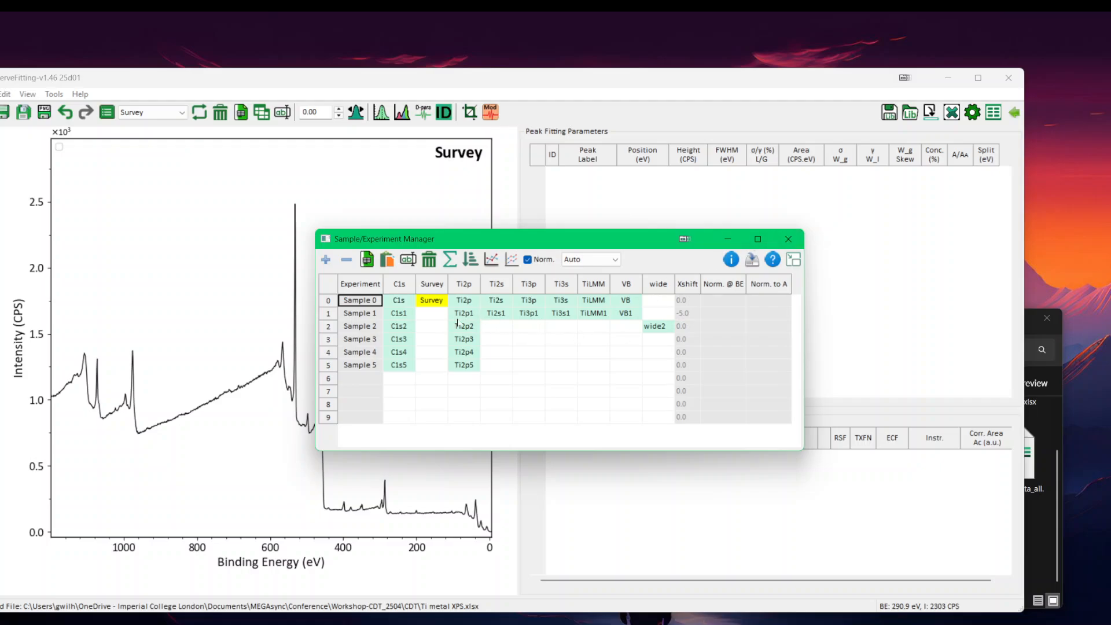
double_click(431, 302)
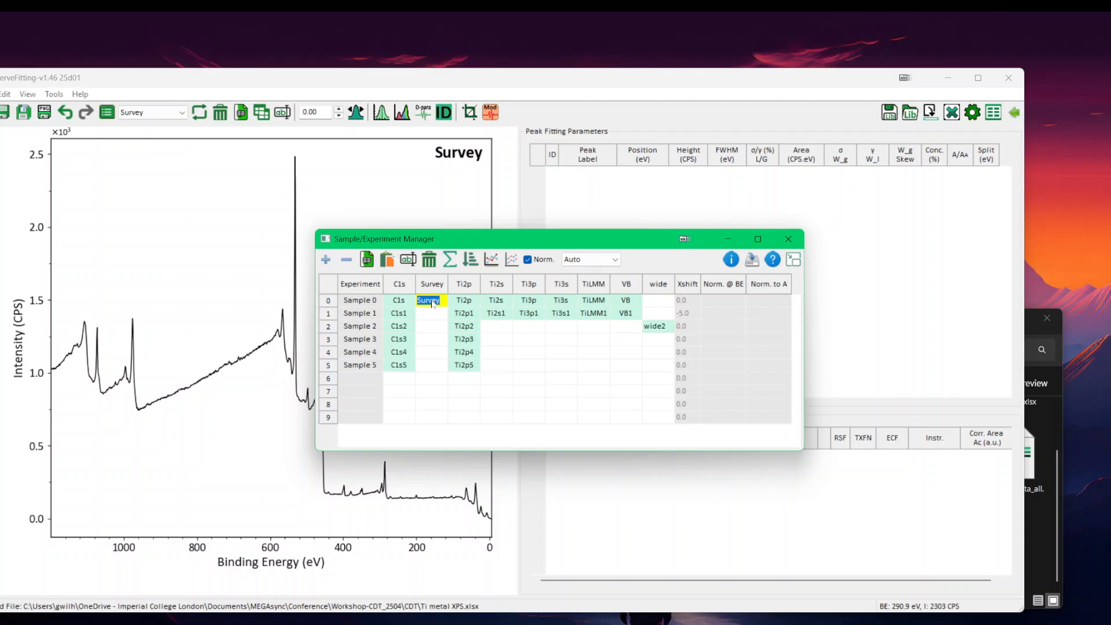
type("wide1")
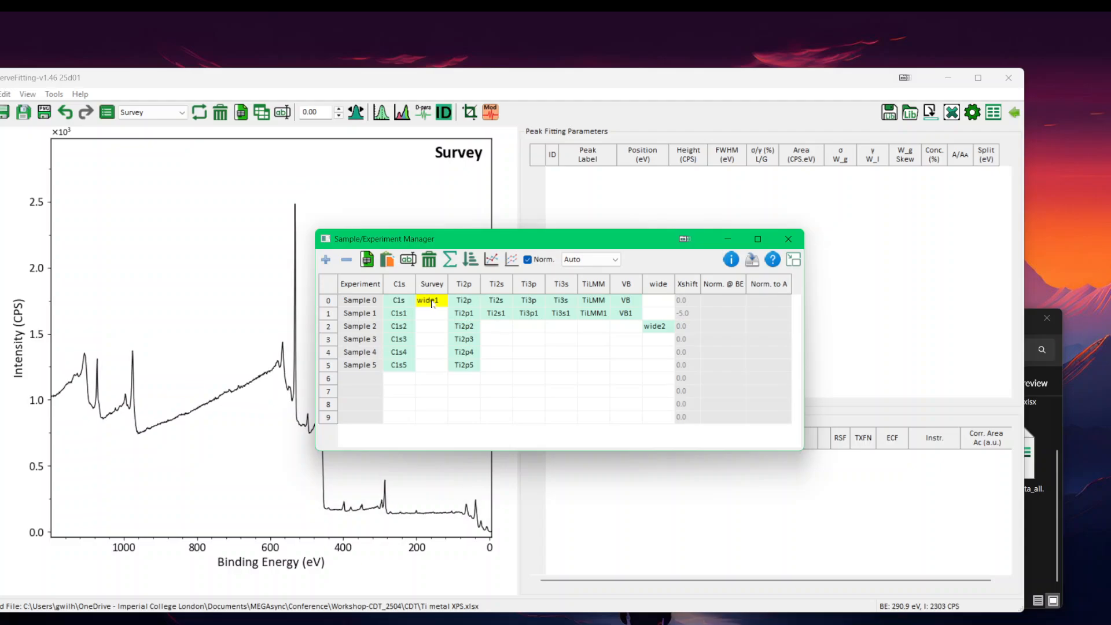
key("Return")
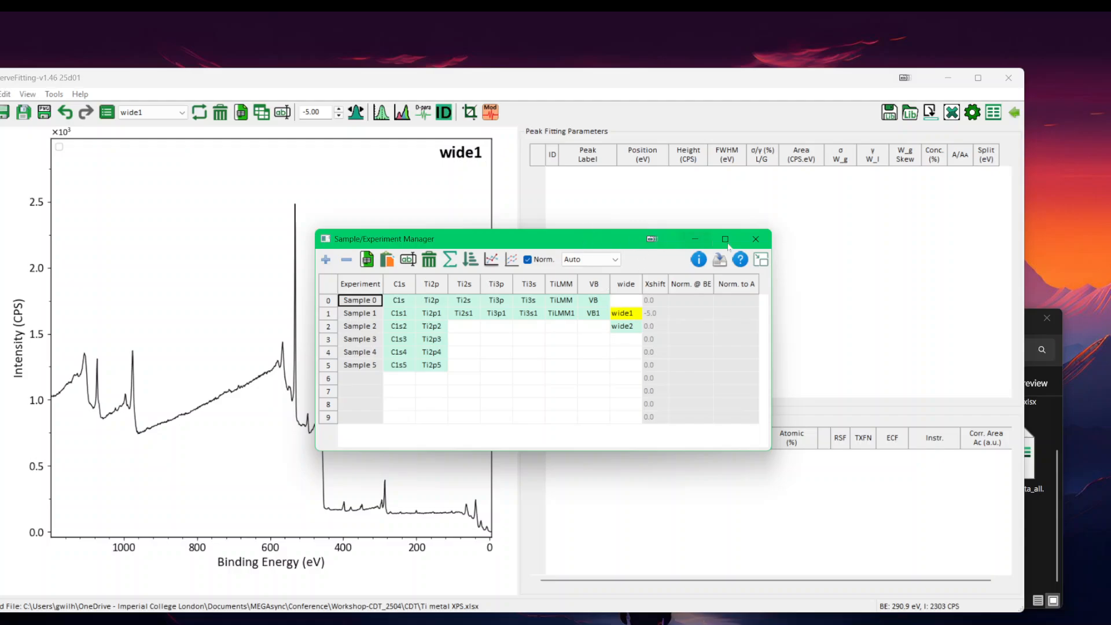
left_click(754, 239)
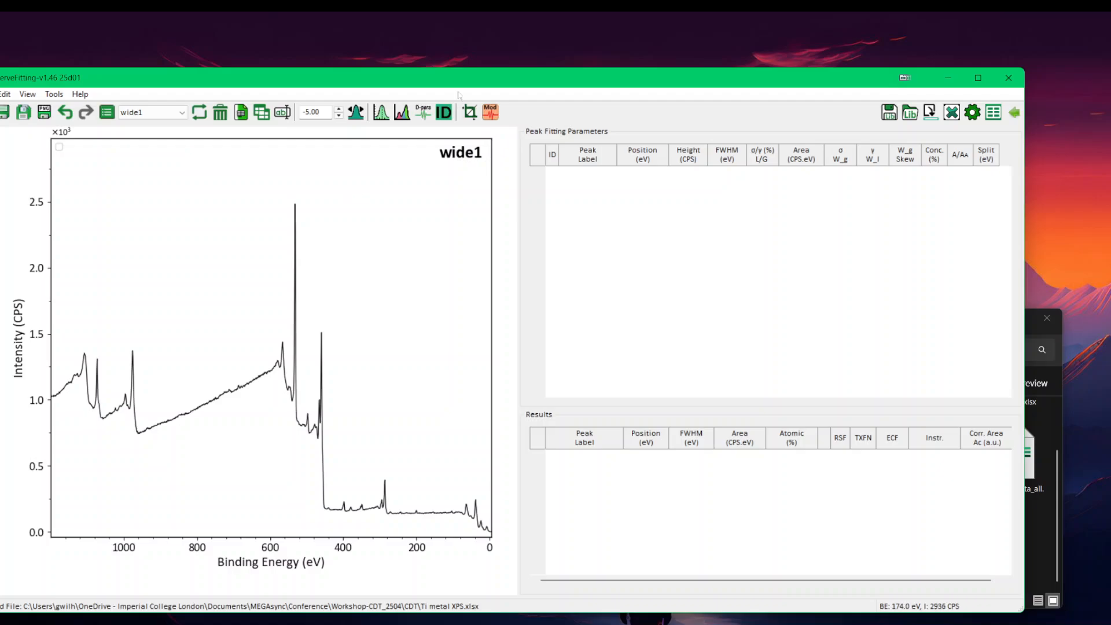
left_click_drag(460, 76, 470, 89)
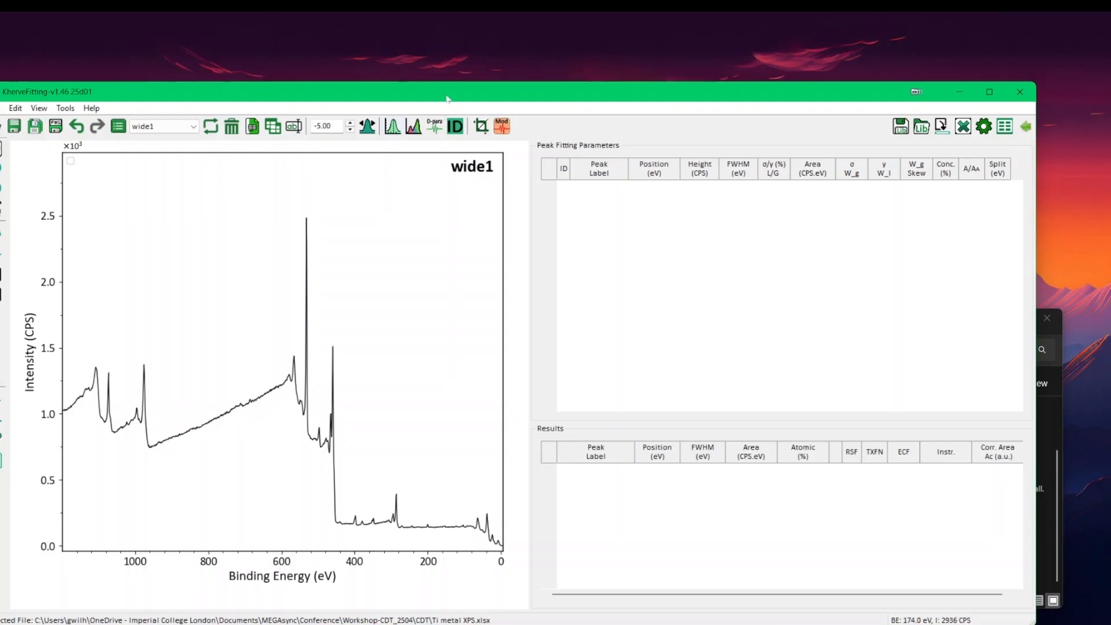
left_click_drag(446, 99, 449, 93)
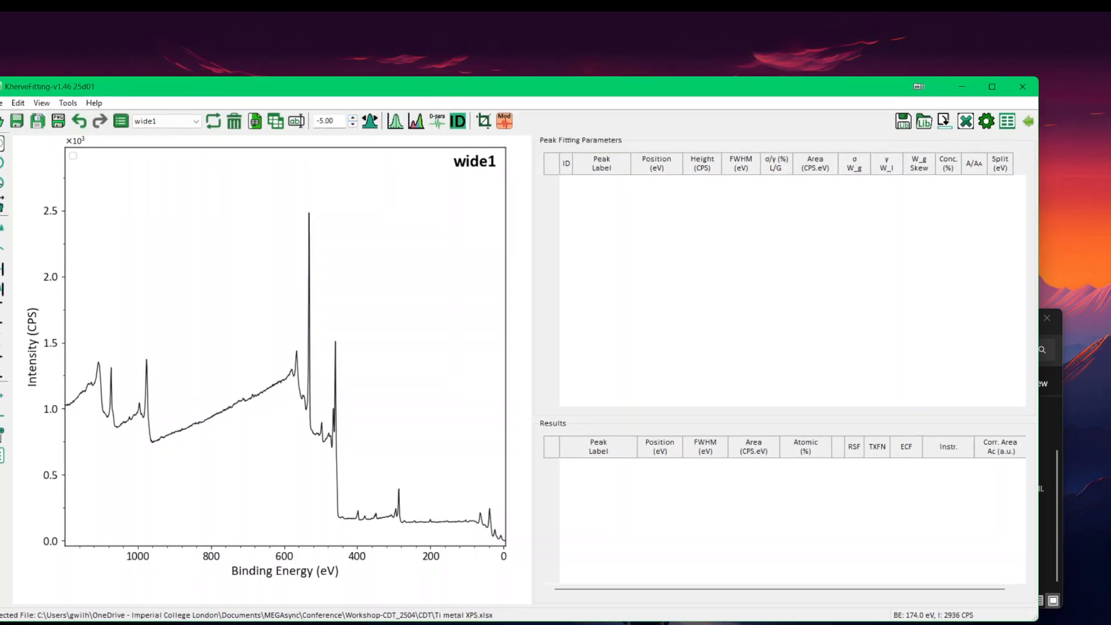
left_click(121, 121)
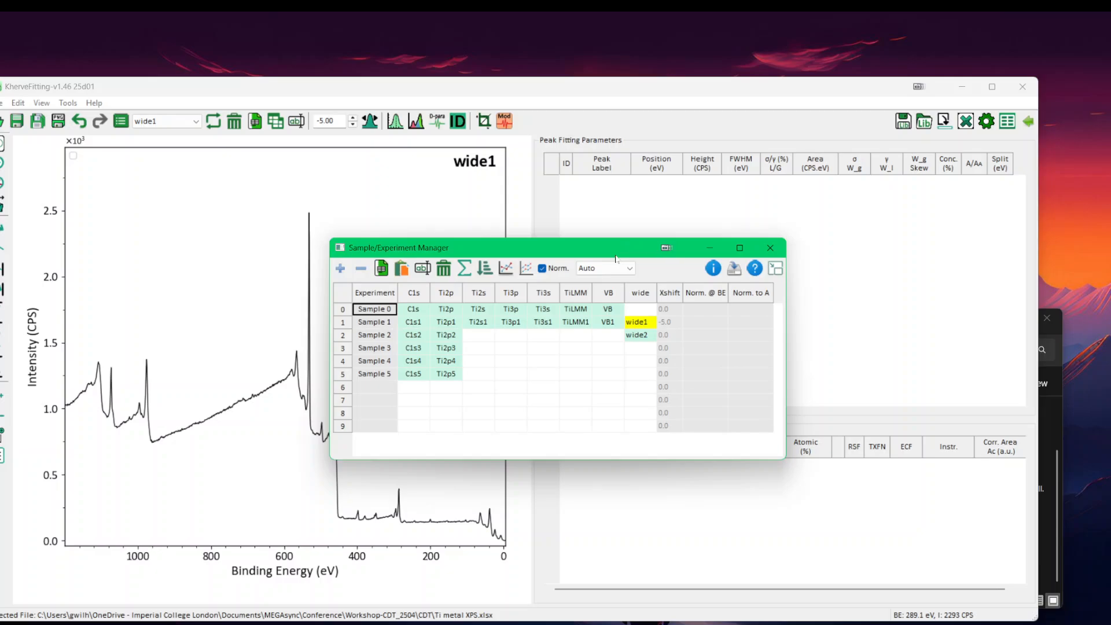
left_click_drag(615, 255, 595, 248)
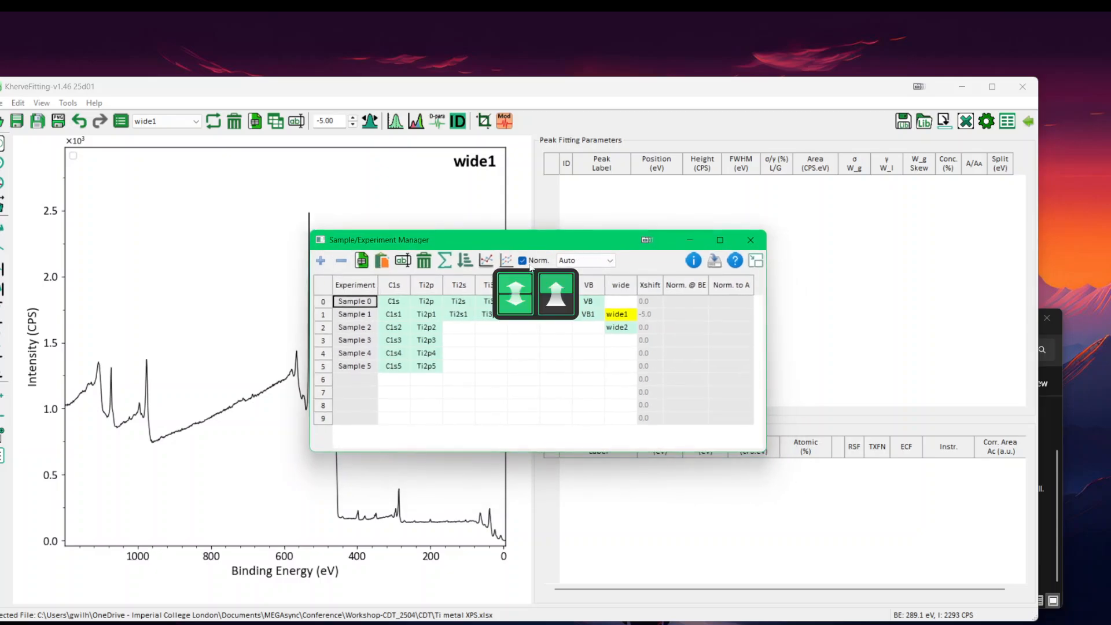
left_click(750, 240)
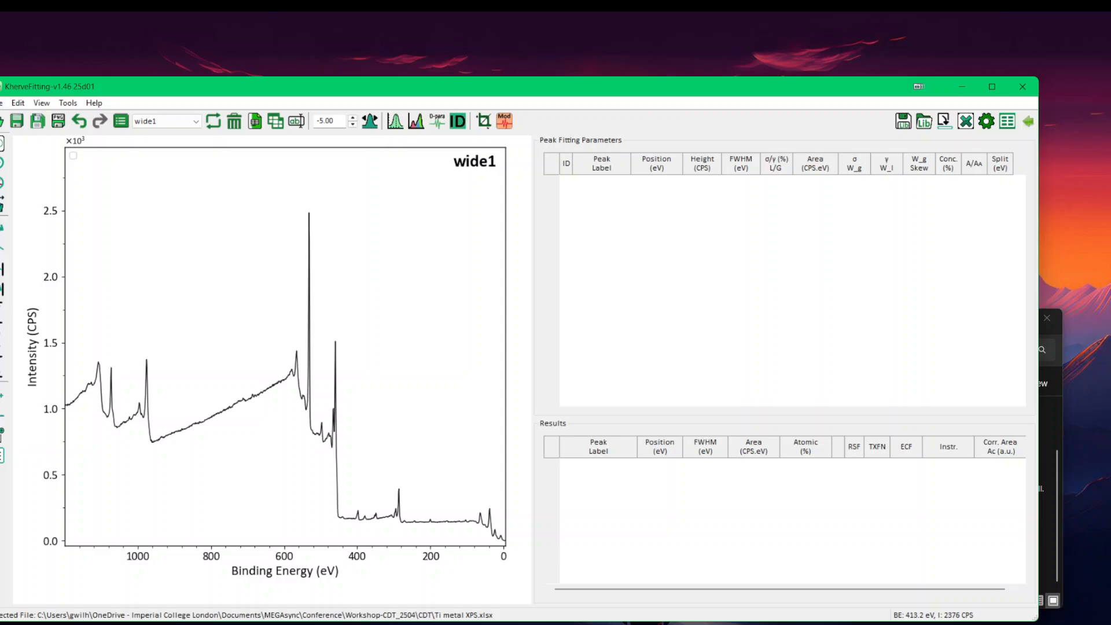
- Bring up the CDT folder in File Explorer and drop Fama_Data_all.xlsx onto the KherveFitting plot to open it
left_click(1051, 411)
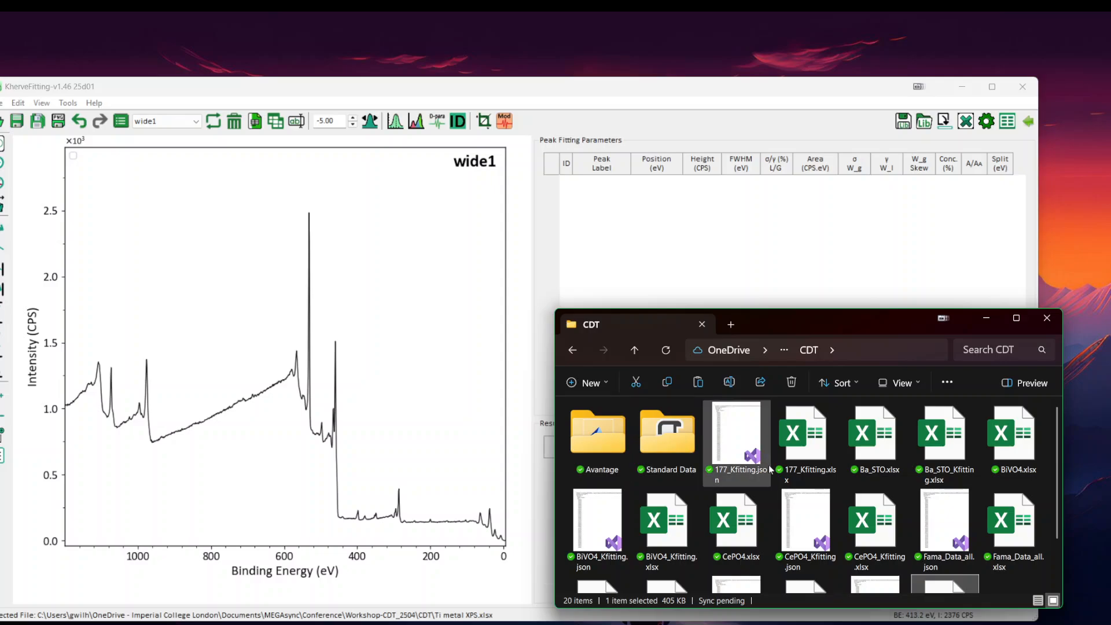
scroll(881, 535, "down", 1)
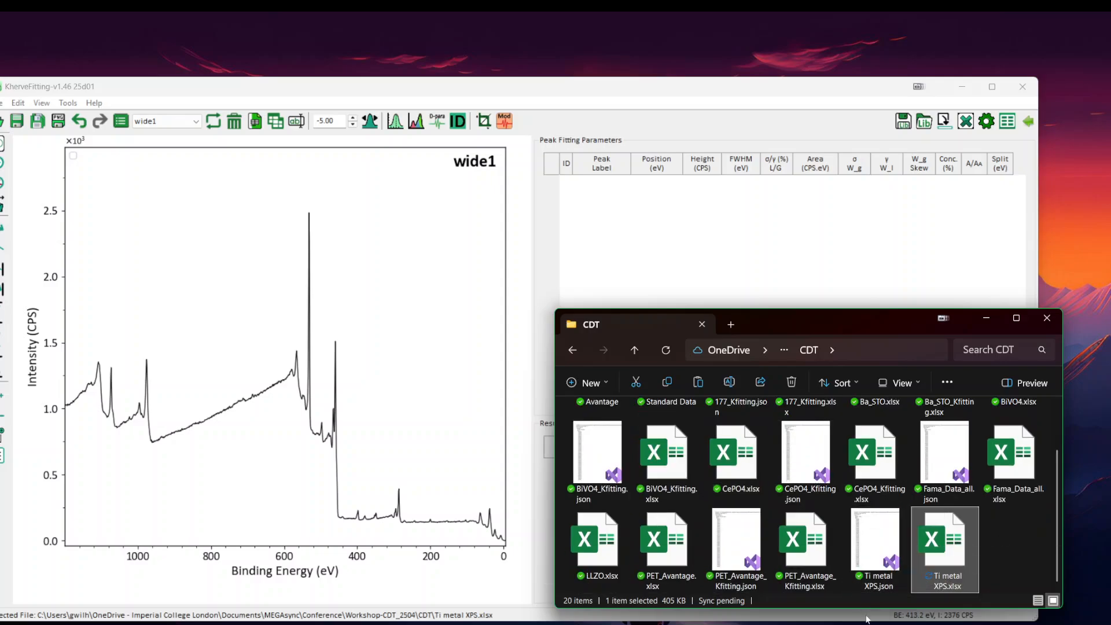
left_click_drag(821, 309, 807, 162)
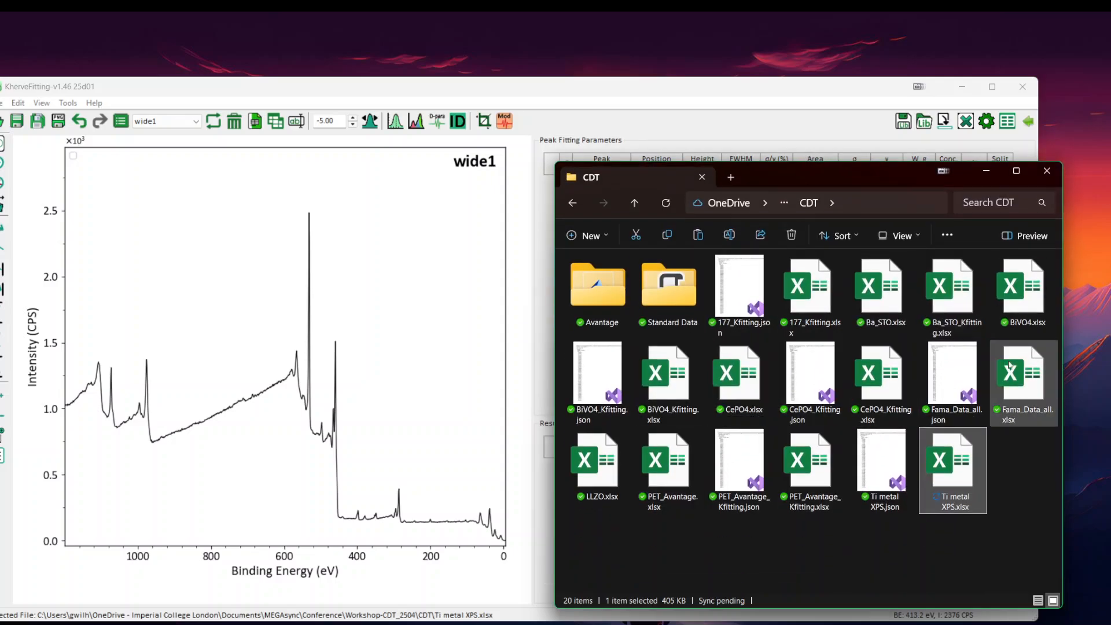
left_click_drag(1032, 377, 437, 362)
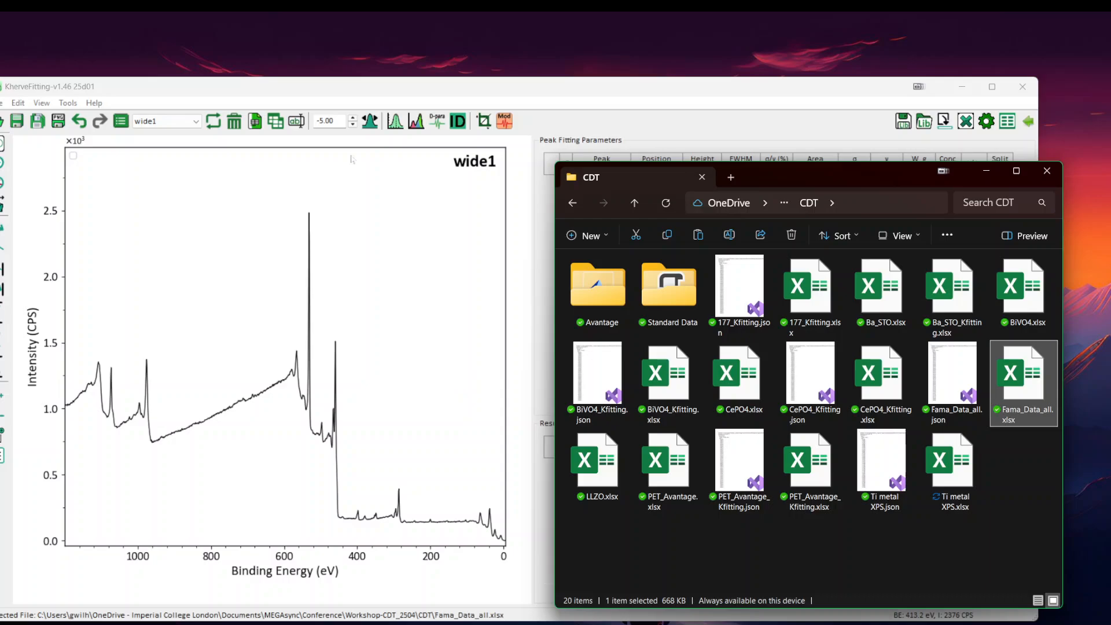
- Plot the three Survey spectra together from the sample manager with a vertical offset, and close the manager
left_click(376, 88)
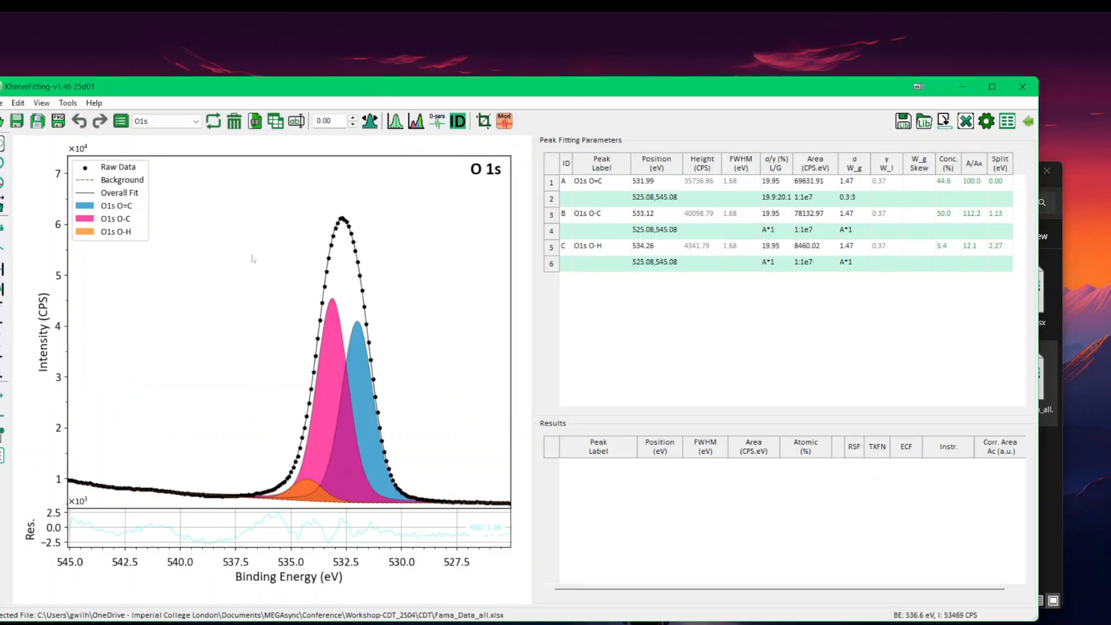
left_click(121, 120)
left_click_drag(438, 256, 692, 362)
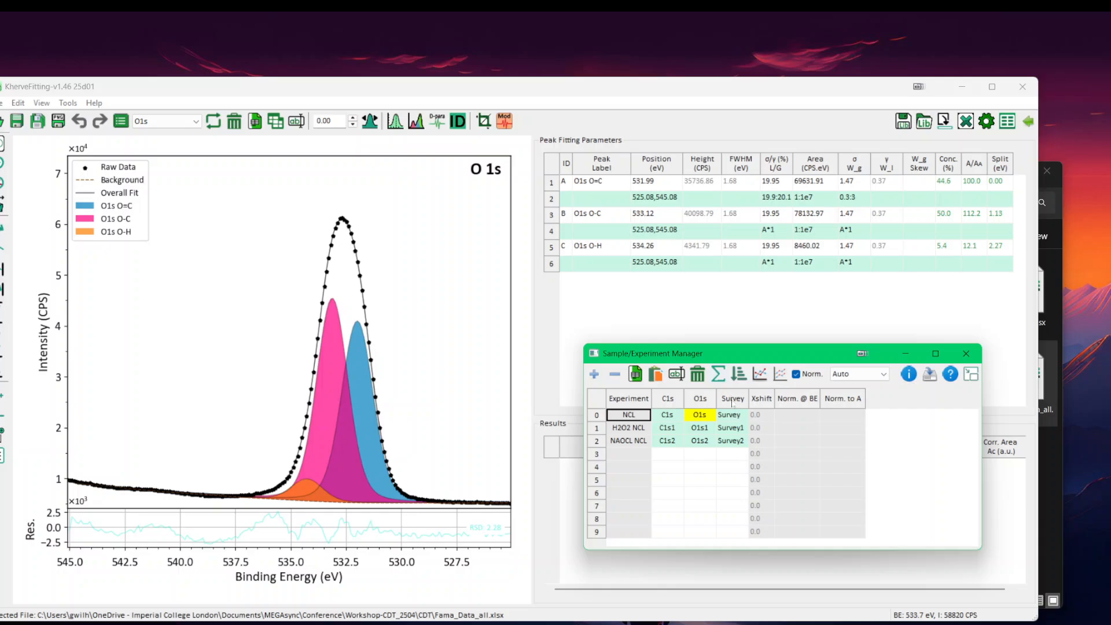
left_click(732, 399)
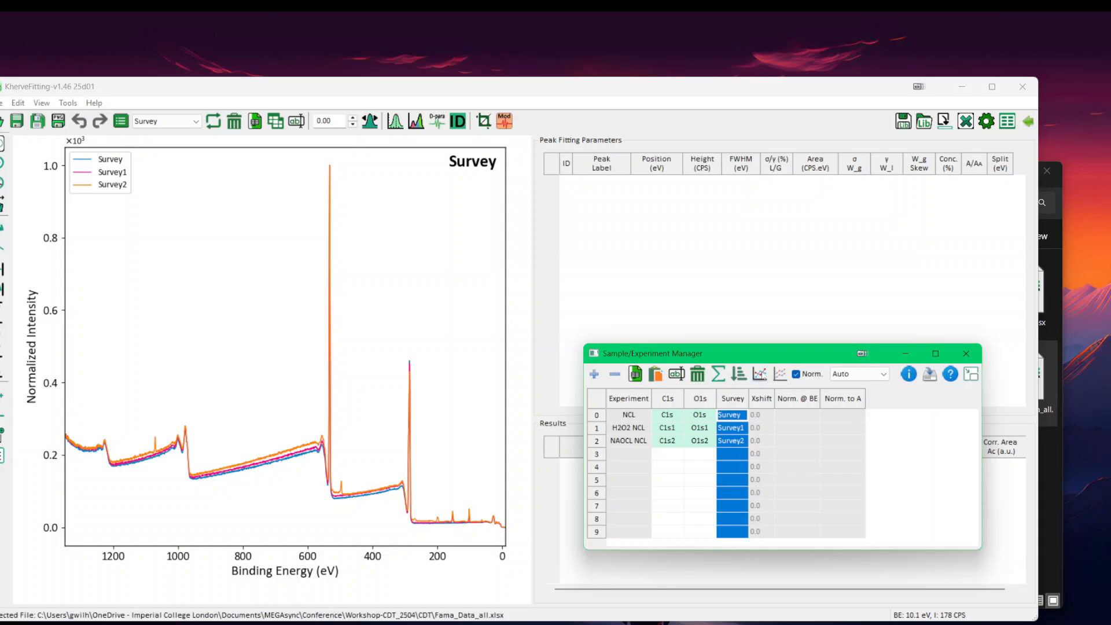
left_click(779, 374)
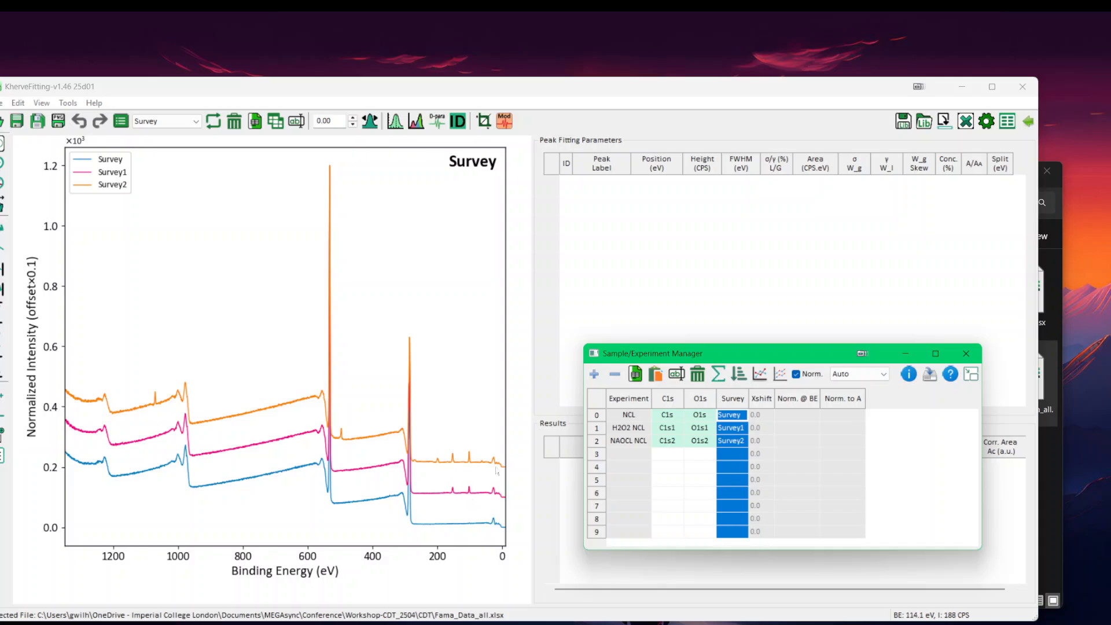
left_click(966, 352)
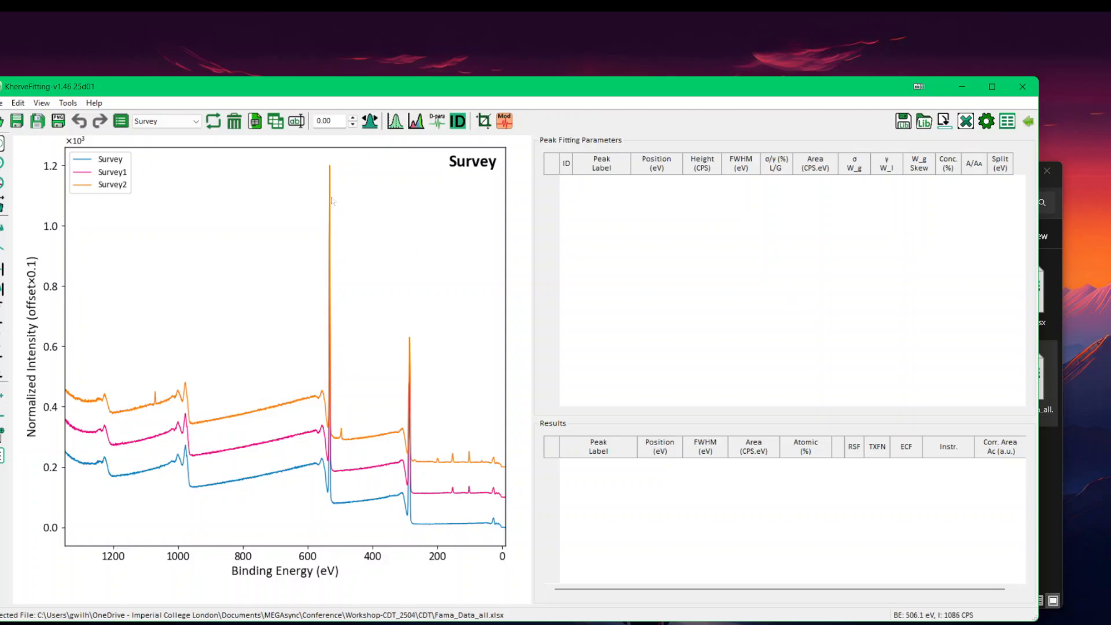
- Display the C1s core level with the sample manager open beside the peak tables, and export its fitted peaks to the results
scroll(316, 187, "down", 1)
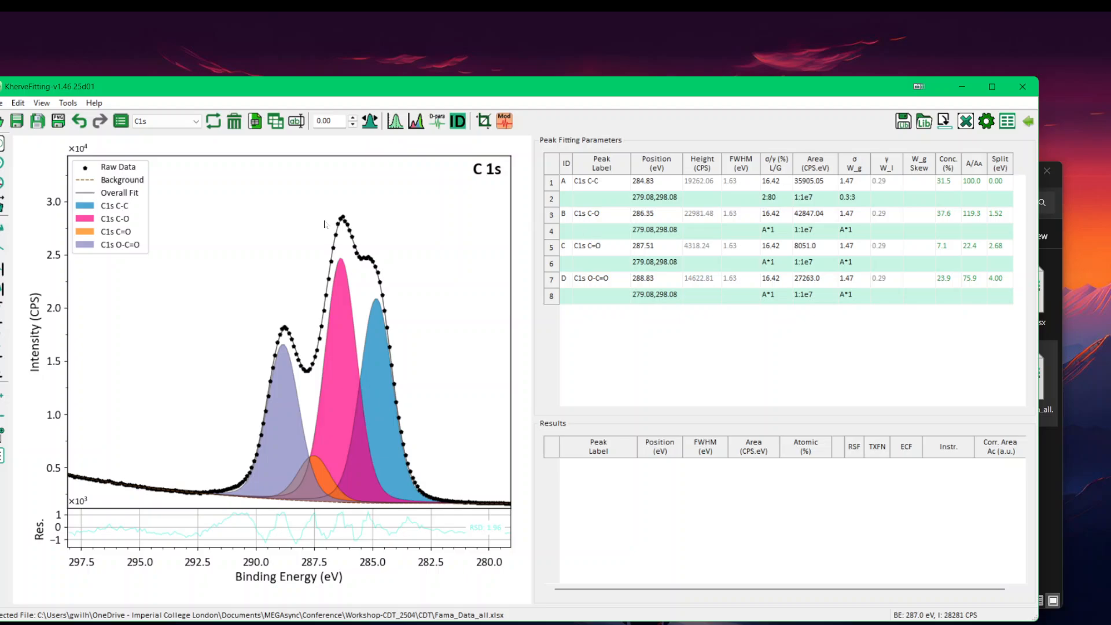
left_click(165, 123)
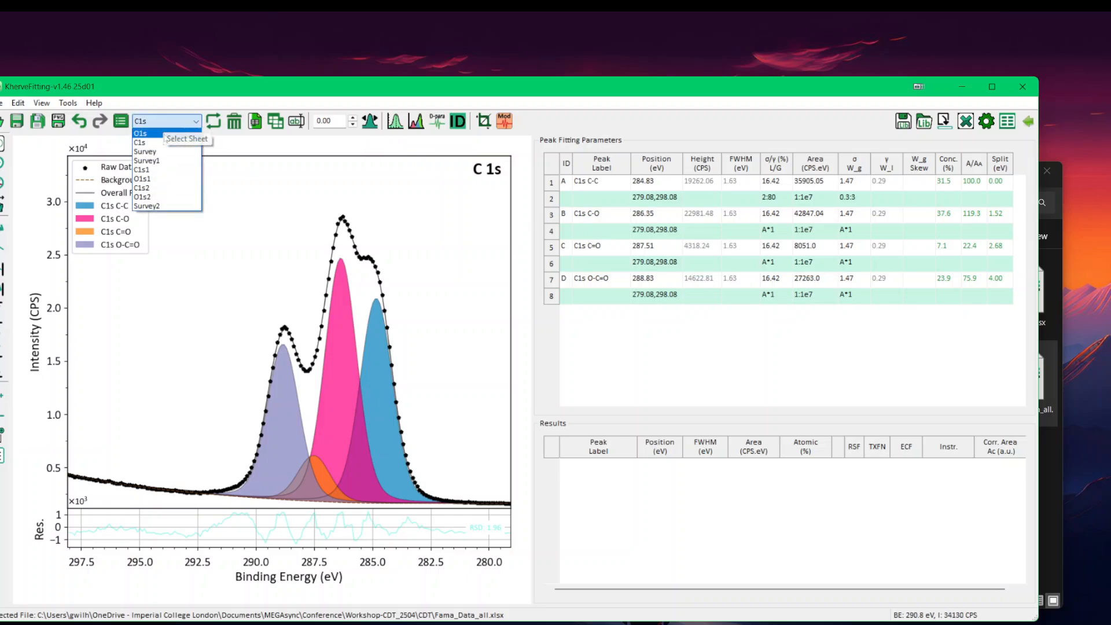
left_click(129, 129)
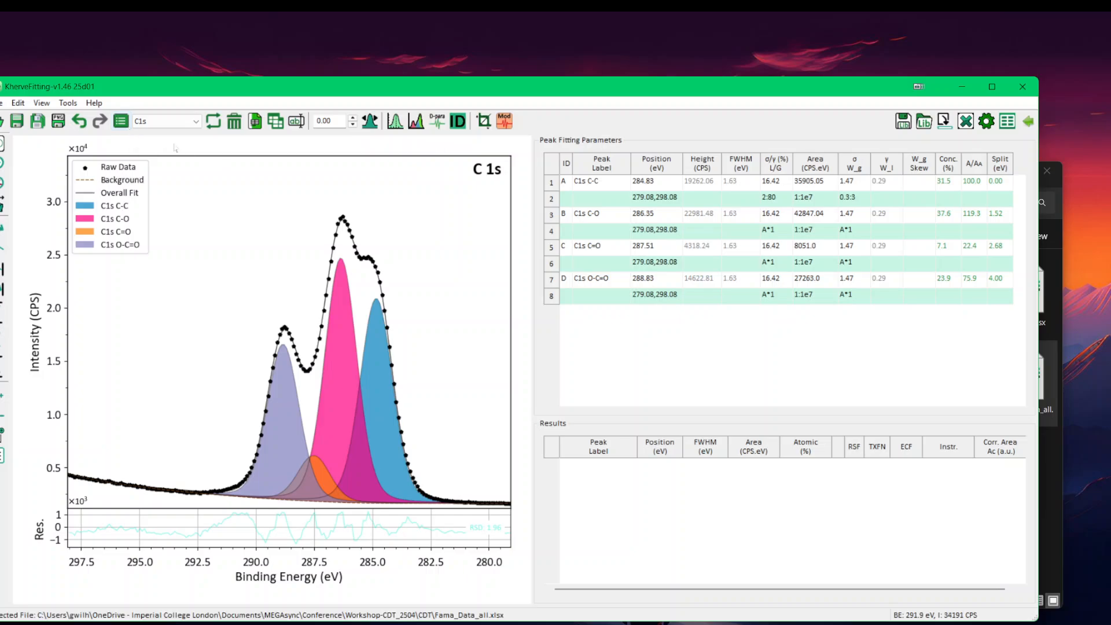
left_click(121, 121)
left_click_drag(486, 250, 228, 283)
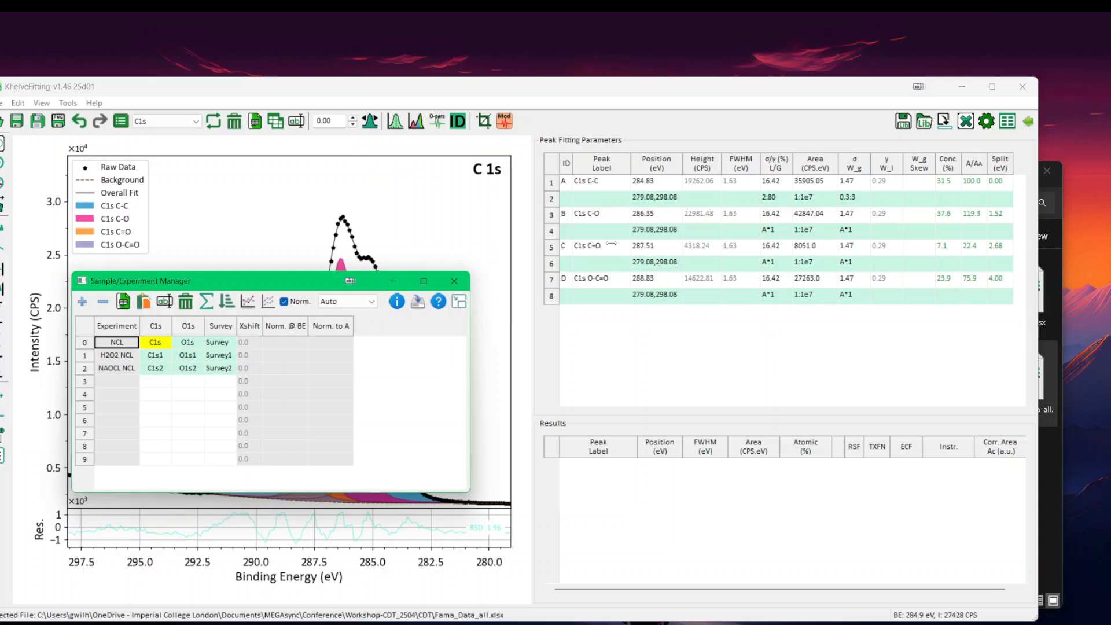
left_click(943, 121)
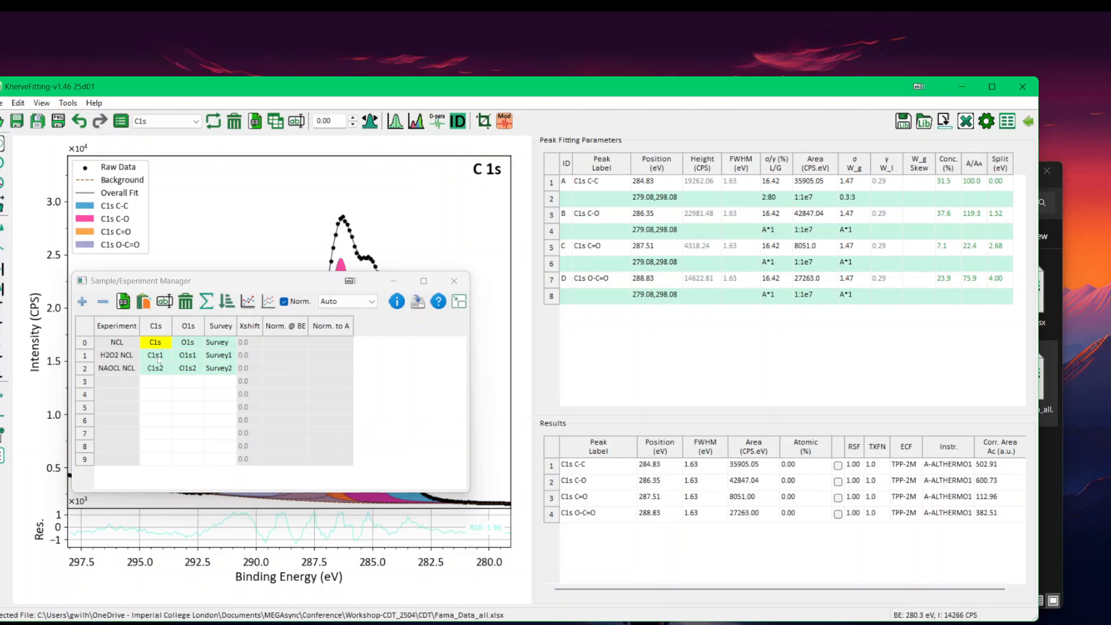
- Check the results table for the C1s1 sheet, and go back to the O1s sheet of the first sample
left_click(164, 121)
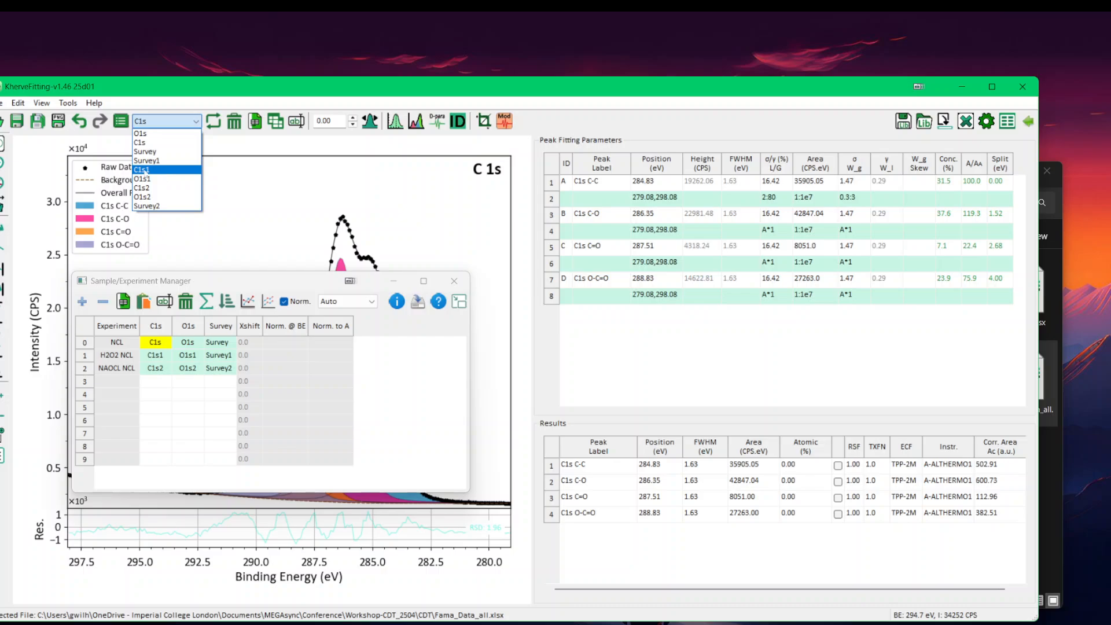
left_click(148, 170)
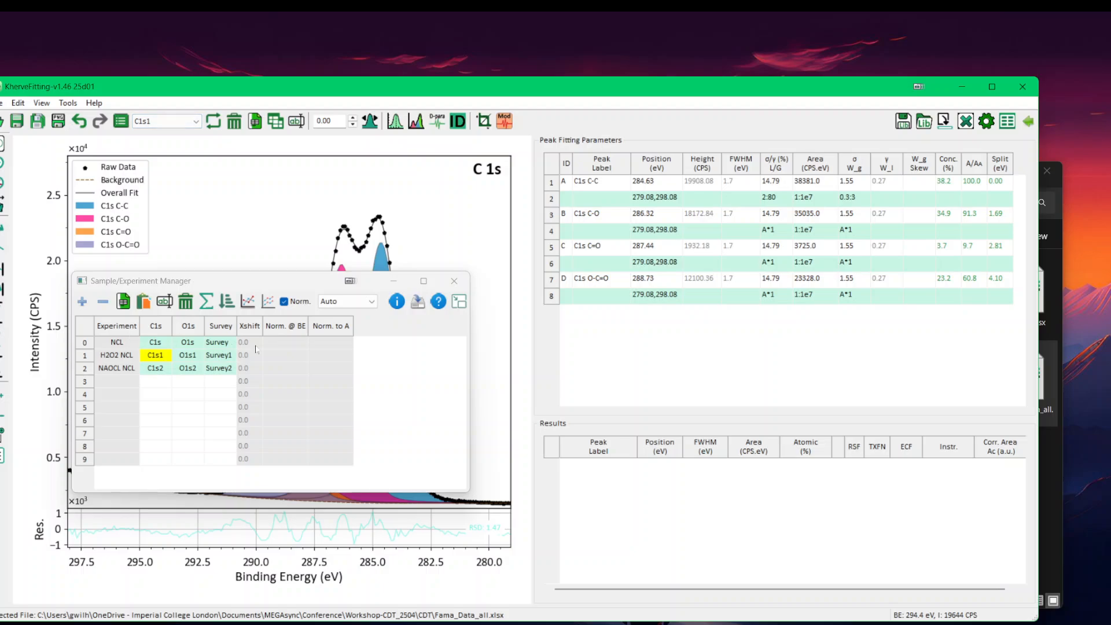
left_click(155, 122)
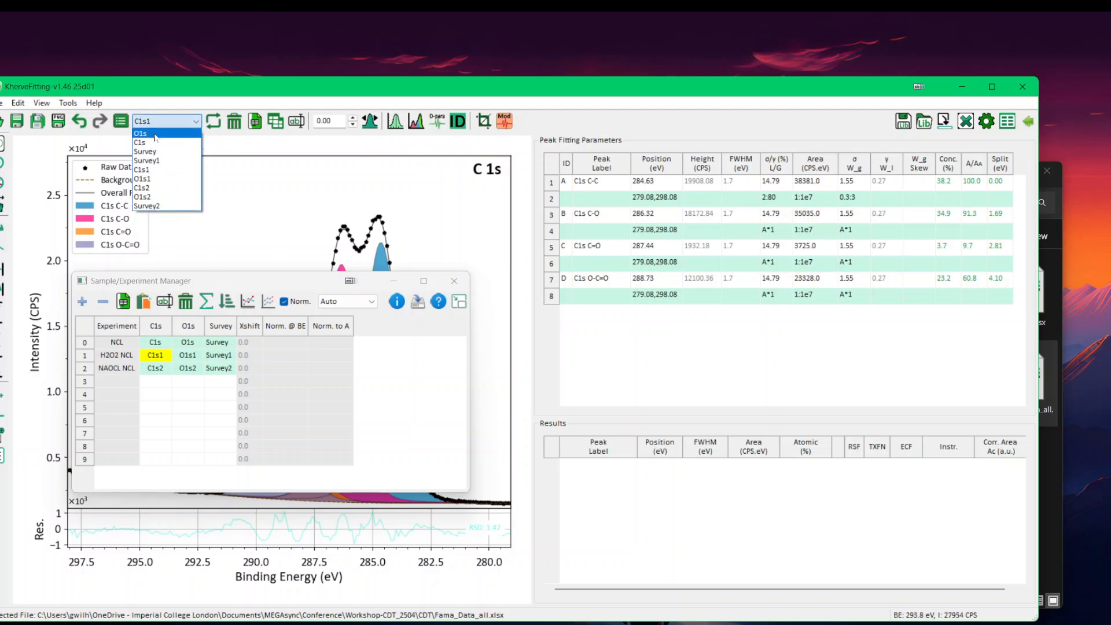
left_click(154, 133)
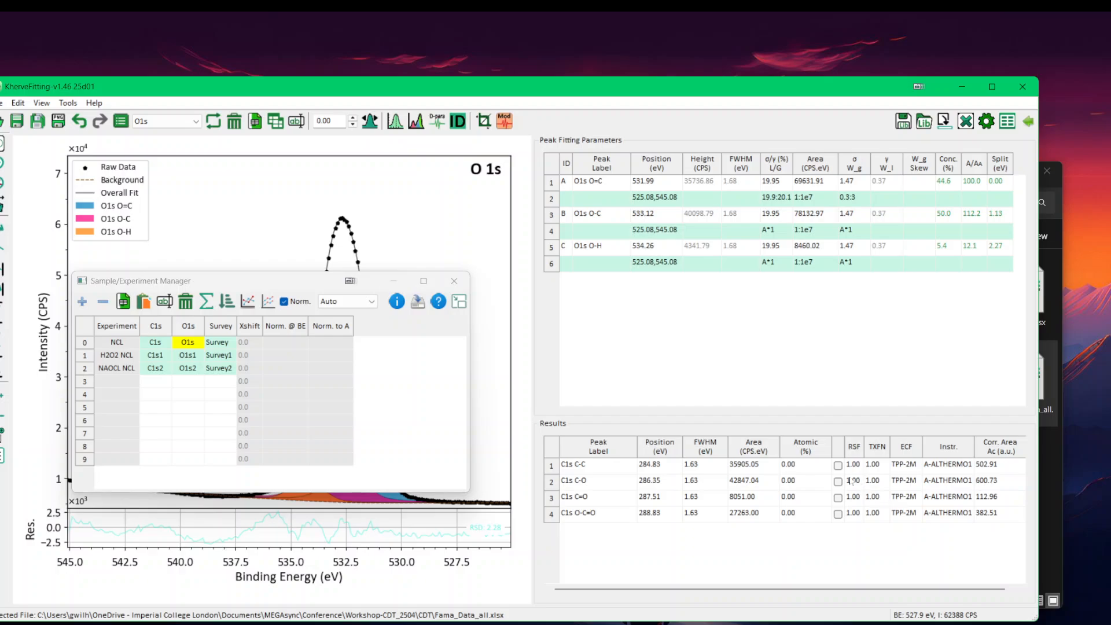
- Include all four C1s peaks in the atomic percentage calculation and export the O1s peaks to the same results table
left_click(837, 465)
left_click(837, 481)
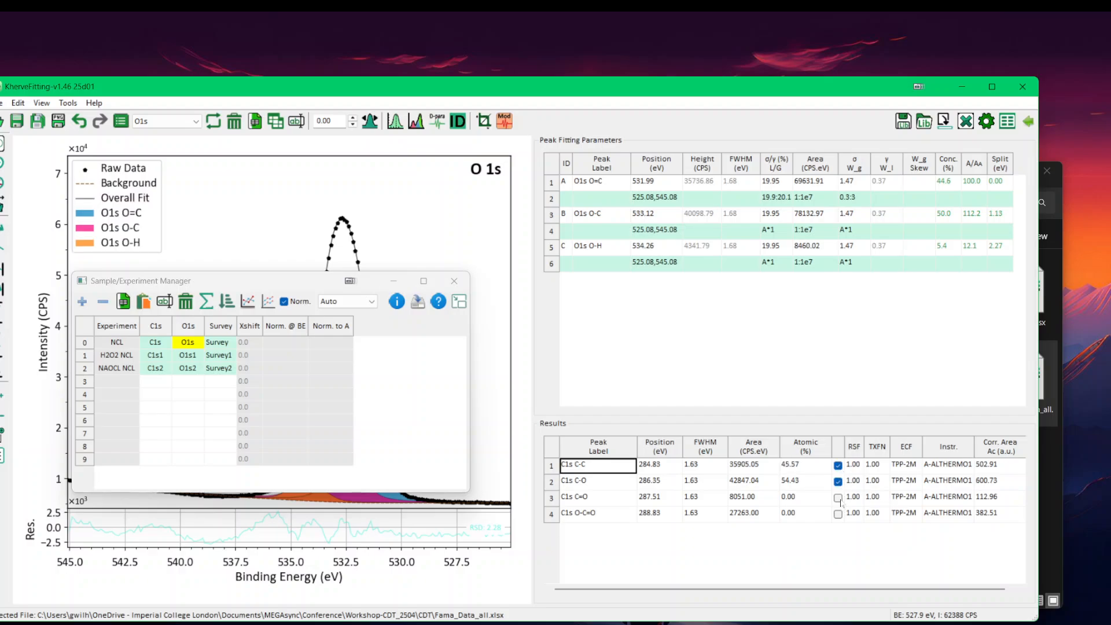
left_click(837, 497)
left_click(837, 513)
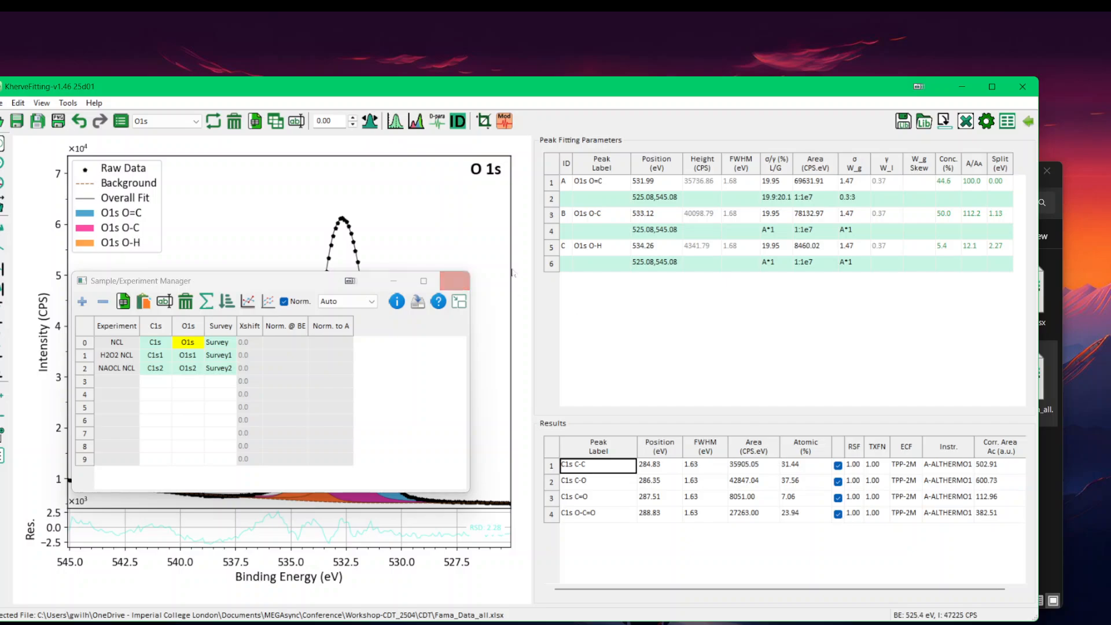
left_click(944, 121)
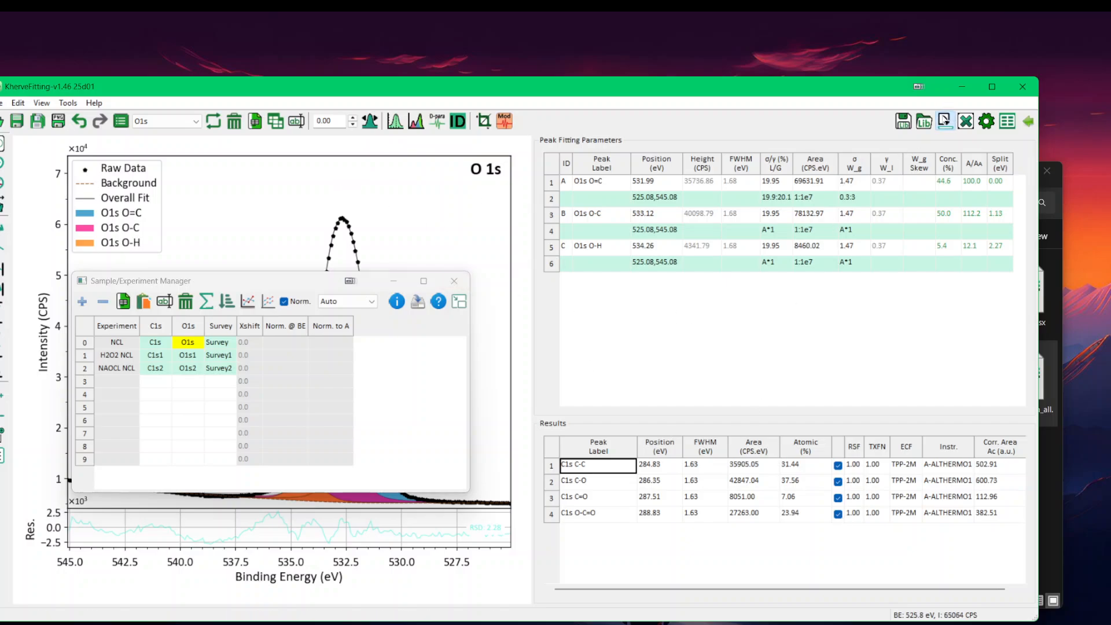
- Switch to the O1s1 sheet and export its fitted peaks to the H2O2 NCL sample's results
left_click(167, 121)
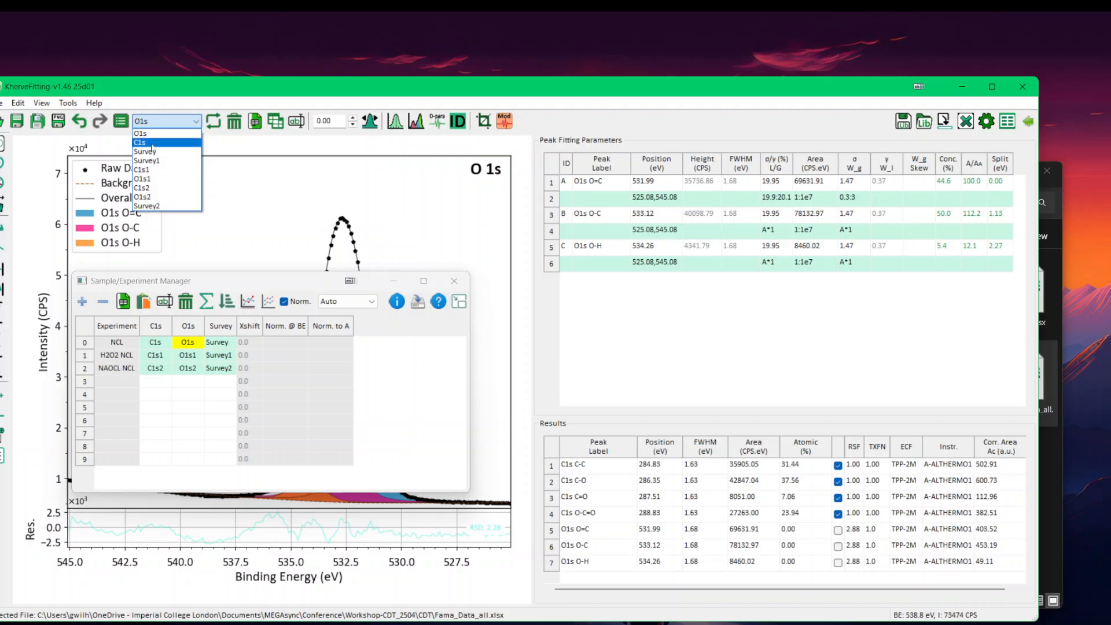
left_click(153, 179)
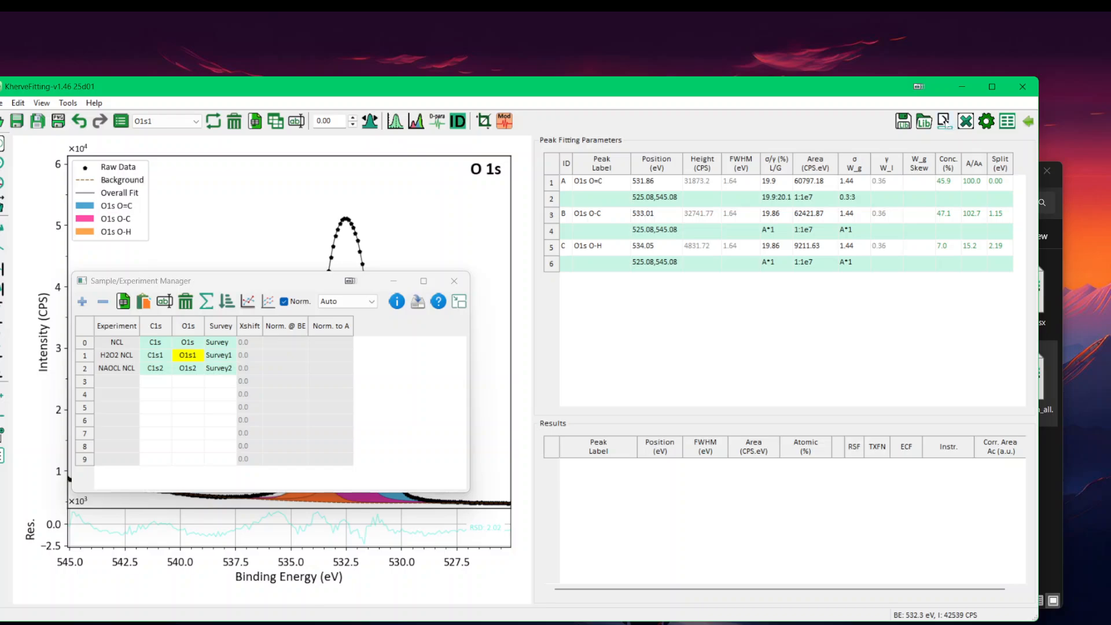
left_click(946, 122)
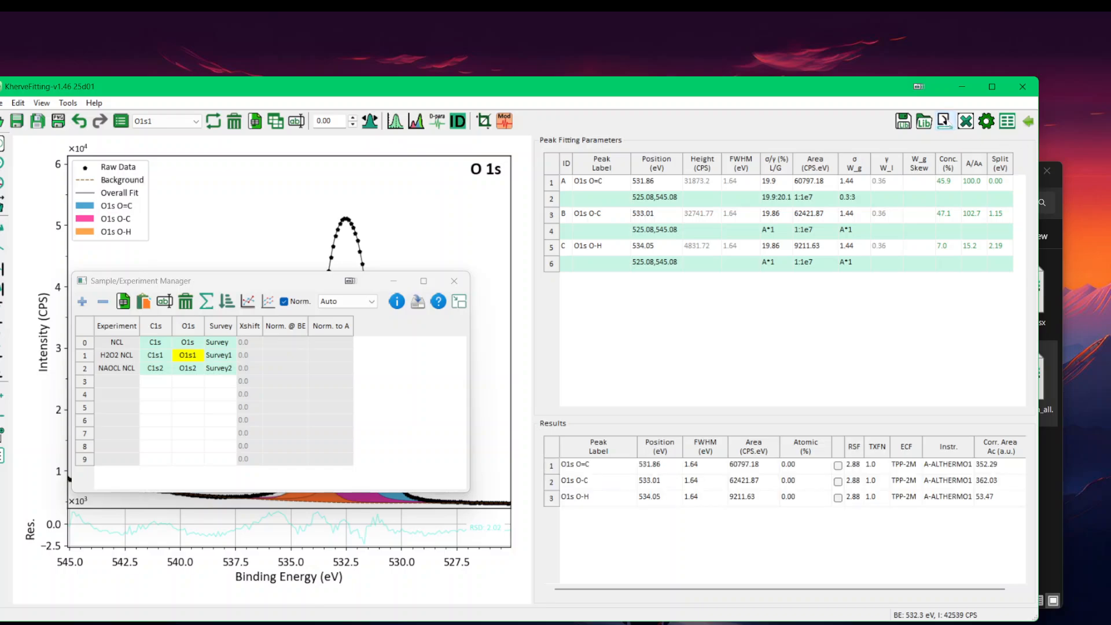
- Return to the O1s sheet and move the sample manager off the plot, over the results table
left_click(150, 122)
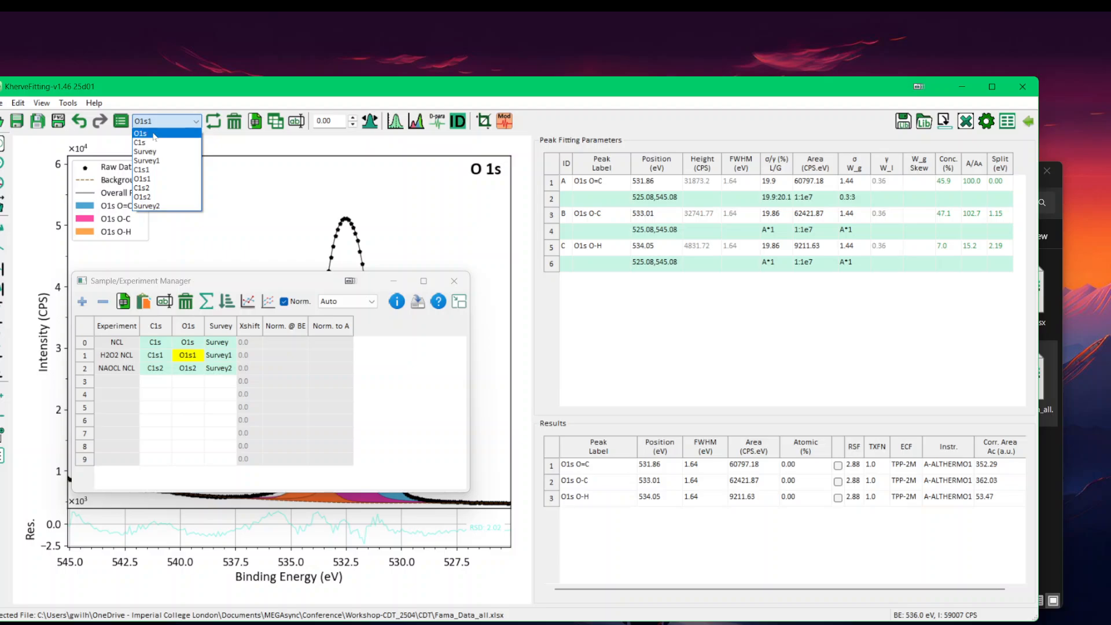
left_click(141, 134)
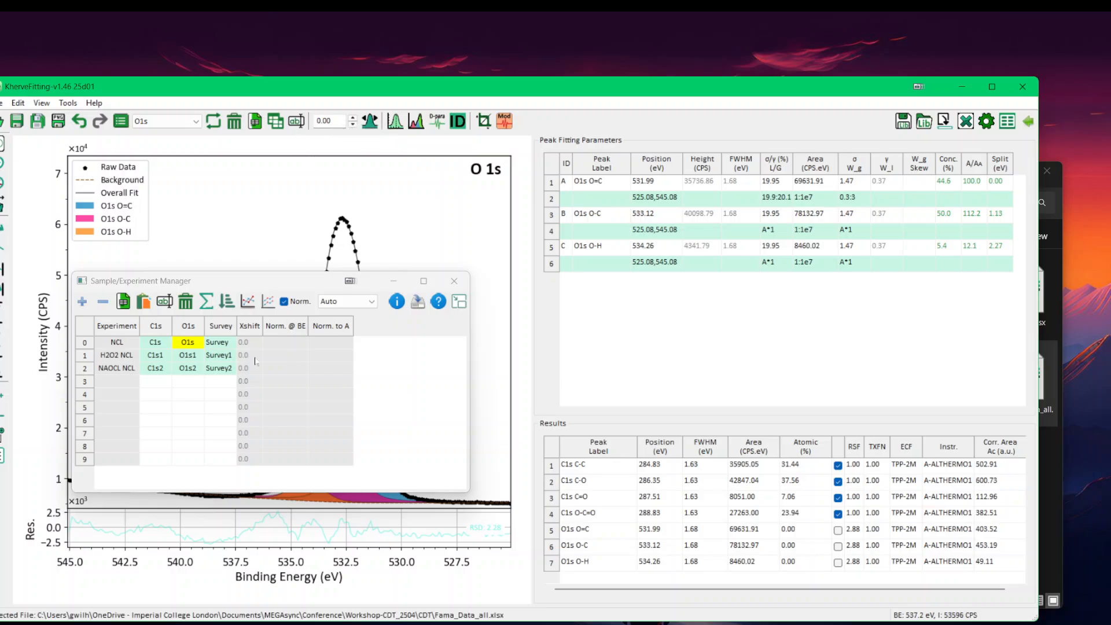
left_click_drag(284, 285, 781, 425)
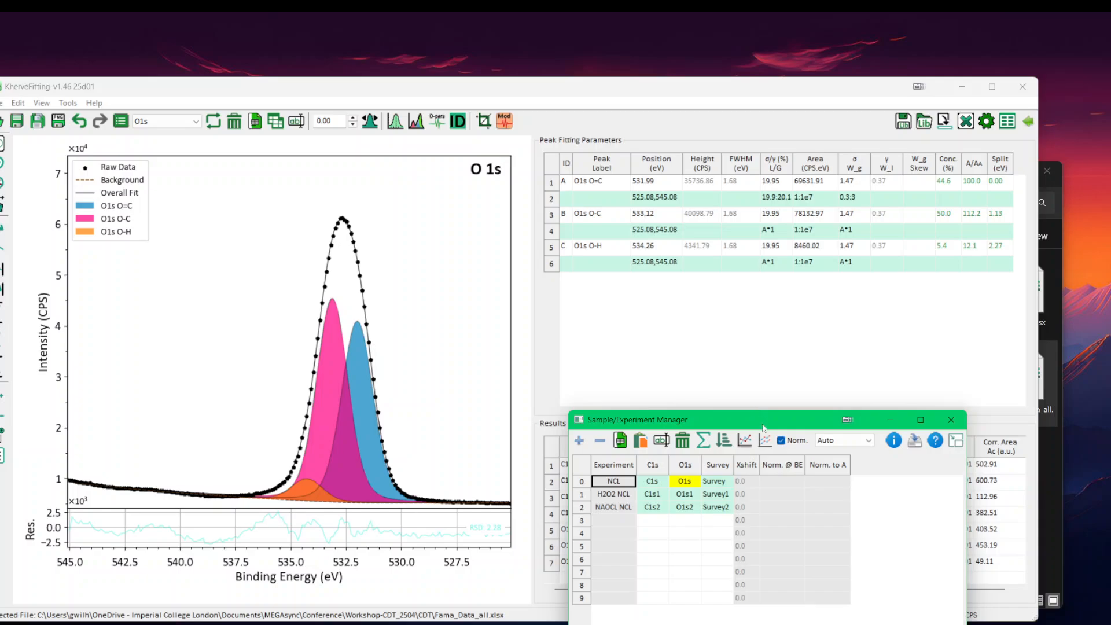
left_click_drag(762, 427, 797, 414)
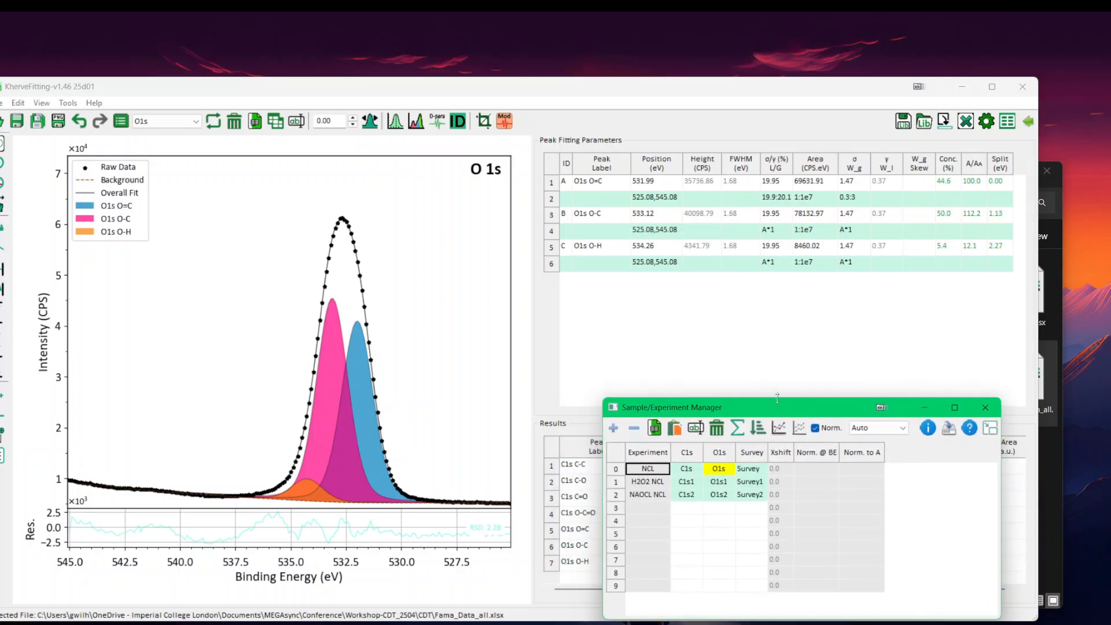